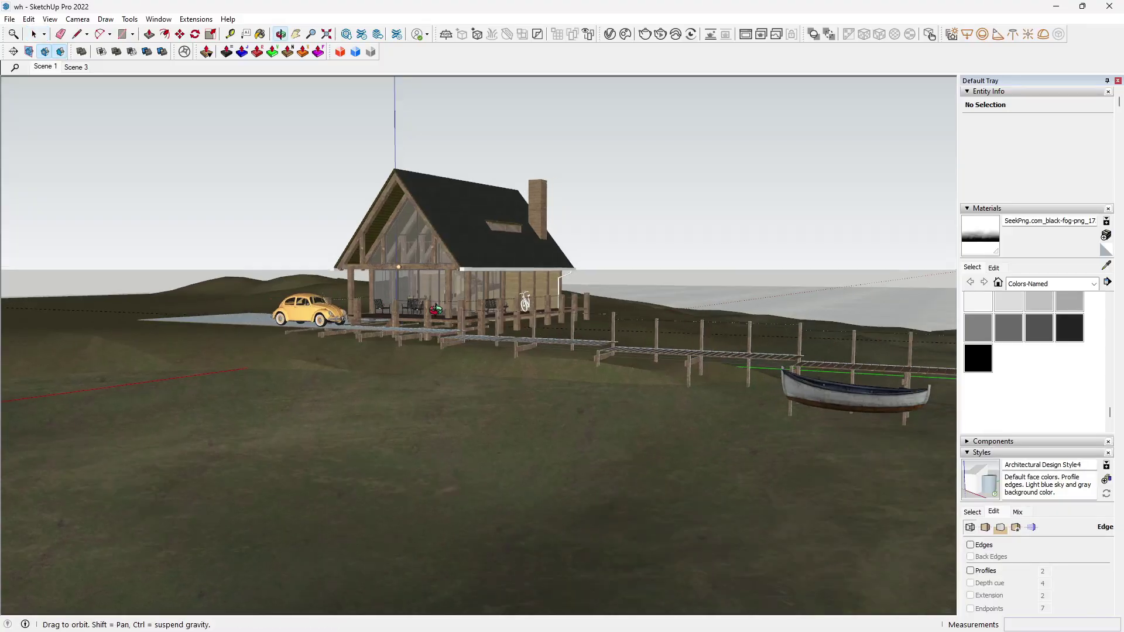
Browse the 3D Warehouse search results for cabin models, then return to the SketchUp model.
scroll(526, 328, "up", 3)
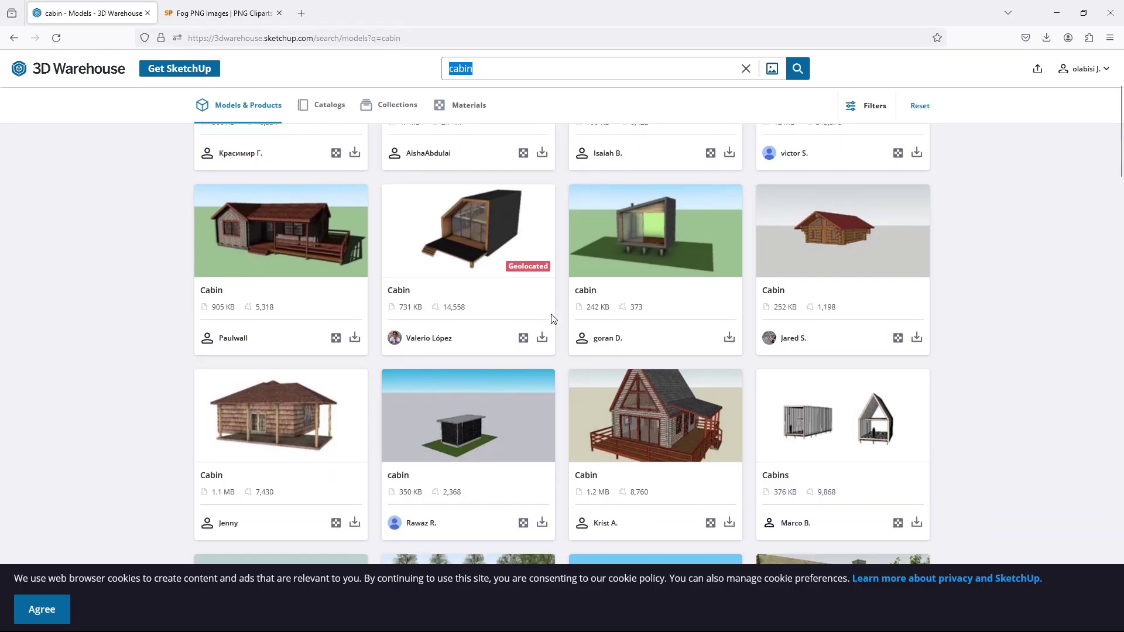
scroll(550, 314, "up", 2)
scroll(686, 398, "down", 1)
scroll(686, 397, "down", 10)
scroll(607, 417, "up", 4)
scroll(660, 436, "down", 3)
scroll(714, 449, "up", 4)
scroll(714, 450, "up", 8)
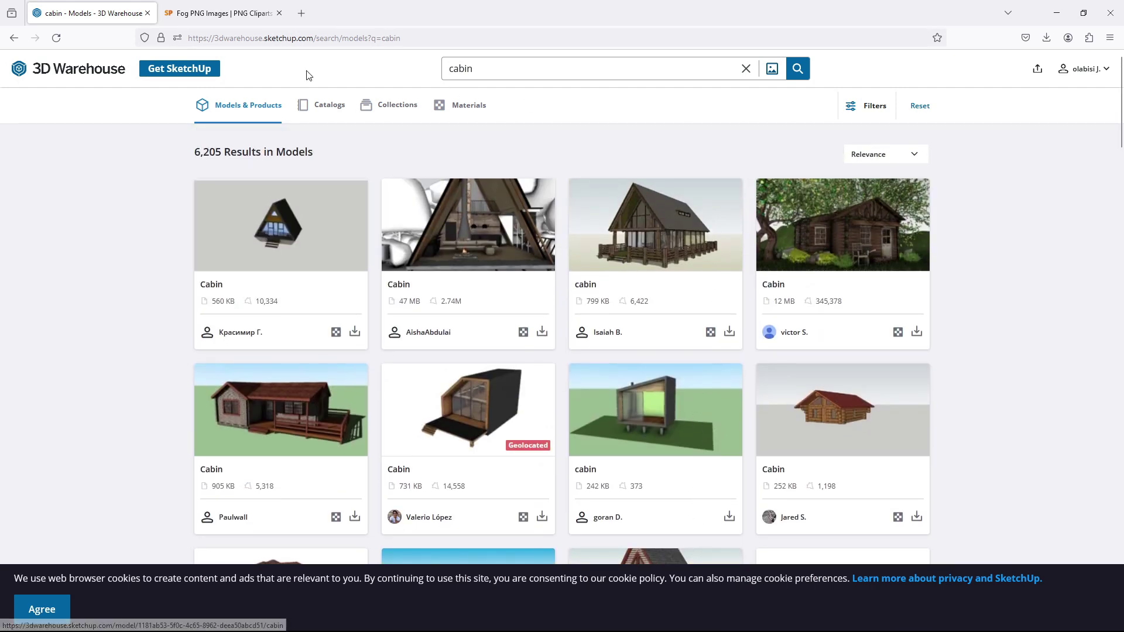
key("alt+Tab")
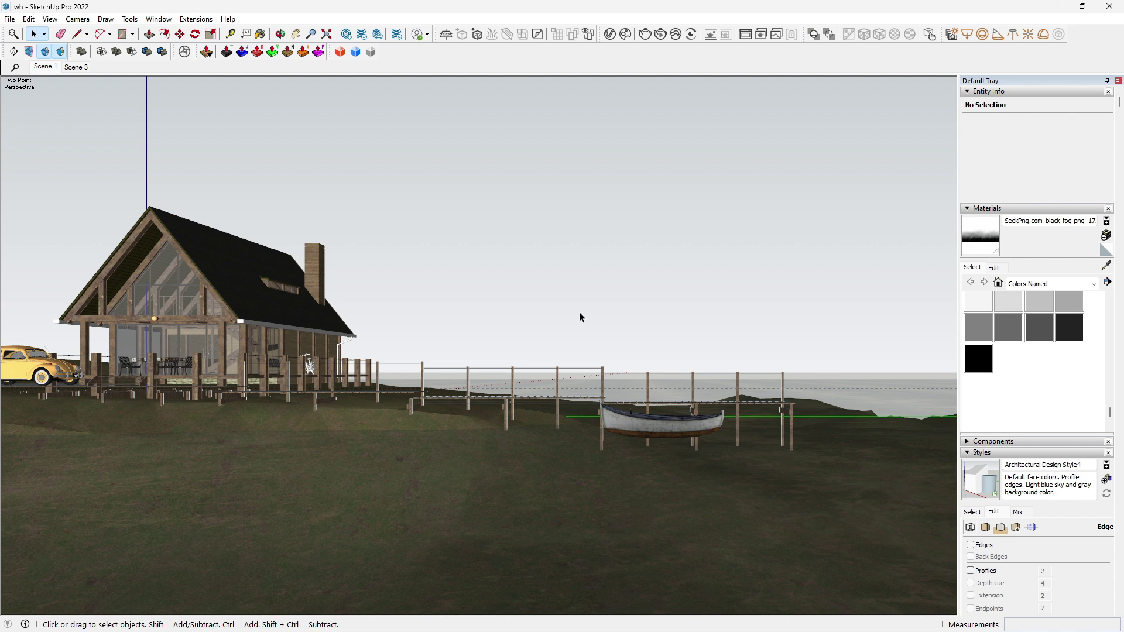
Enable Custom Orientation for the SunLight in the V-Ray Asset Editor.
left_click(610, 35)
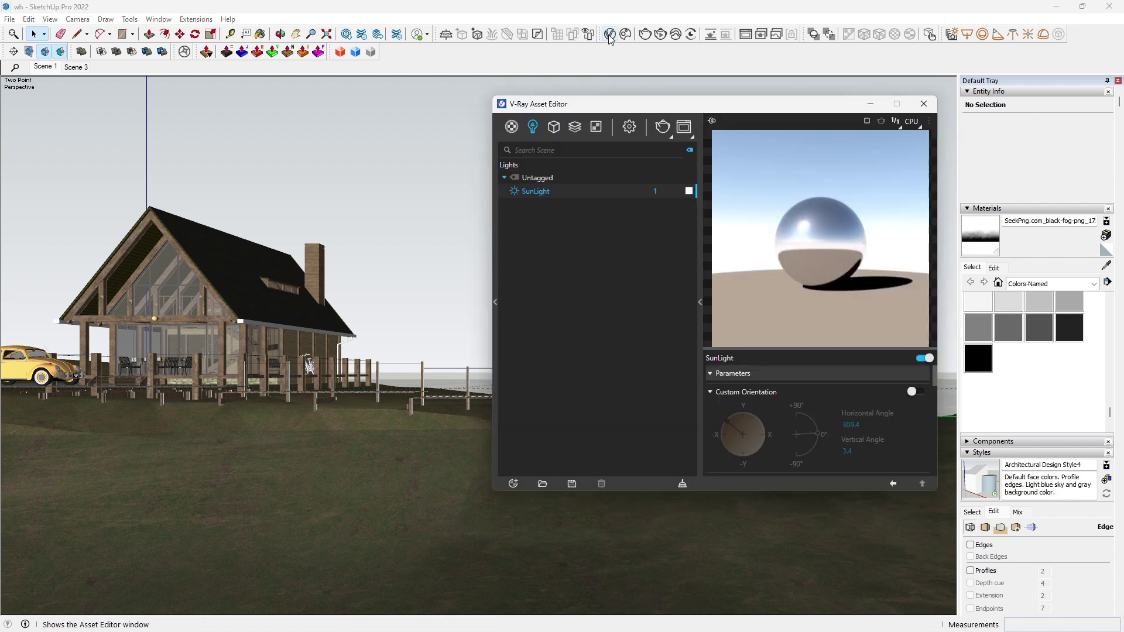
left_click_drag(611, 104, 518, 89)
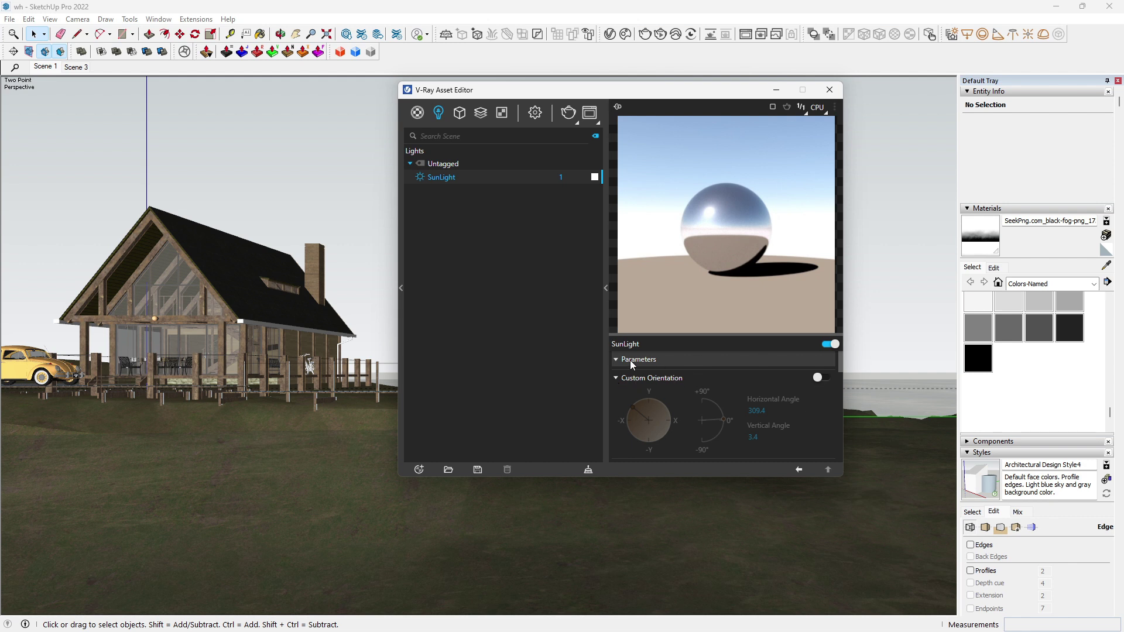
left_click(821, 378)
left_click_drag(841, 357, 841, 361)
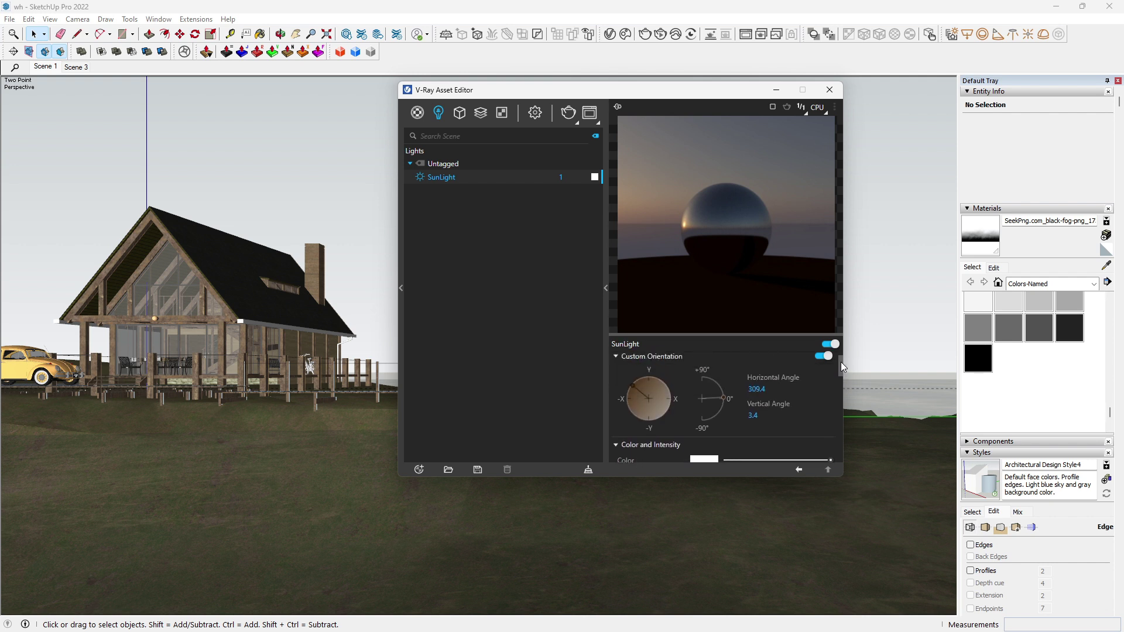
left_click(764, 389)
left_click(763, 415)
scroll(769, 351, "up", 1)
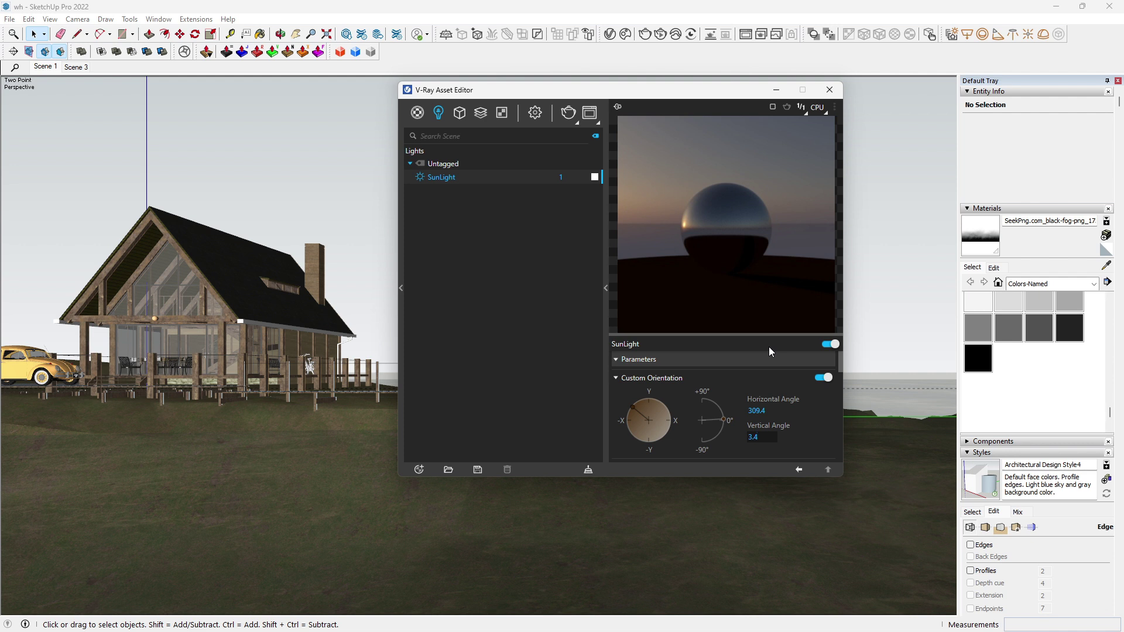
left_click(769, 347)
Examine the Volumetric Environment render settings, including the type choices, visibility range and atmosphere height of Aerial Perspective.
left_click(539, 116)
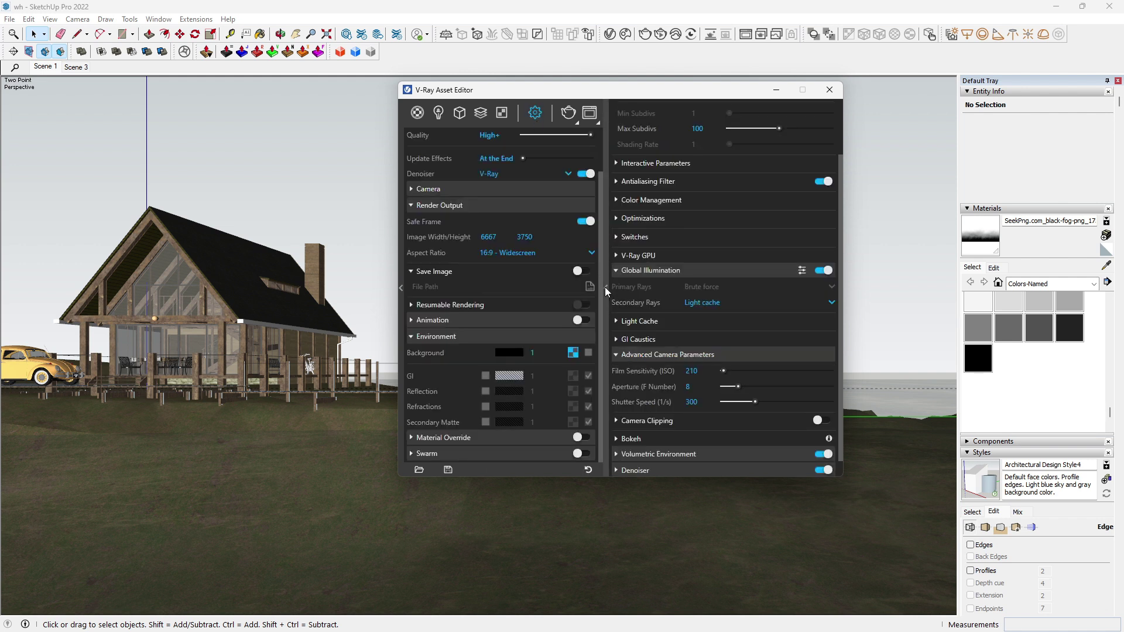
left_click(665, 357)
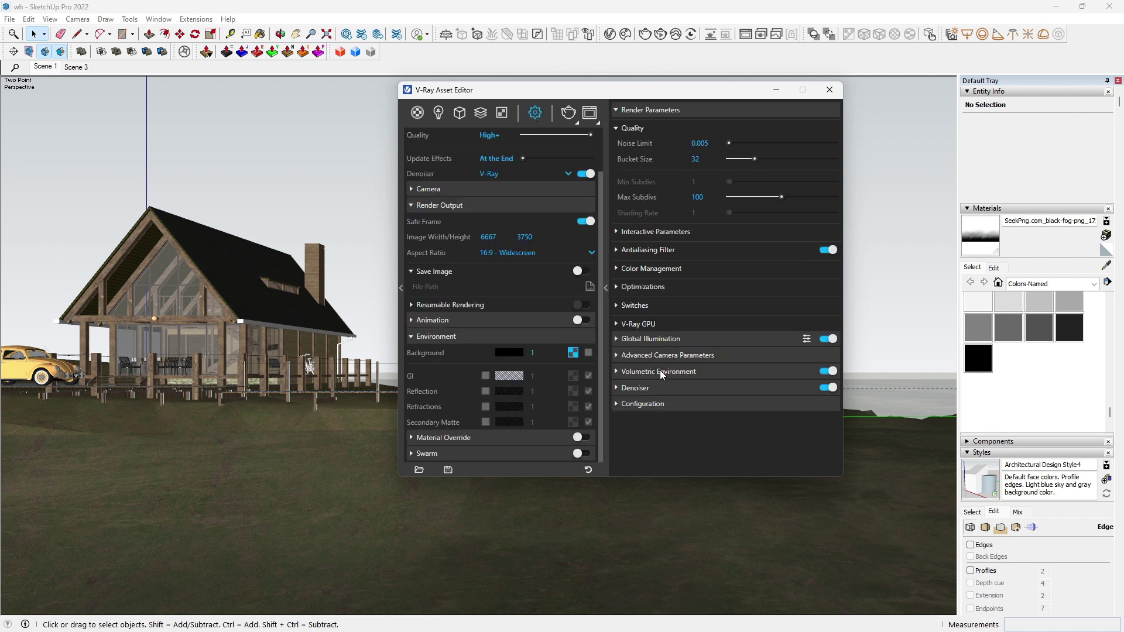
left_click(659, 370)
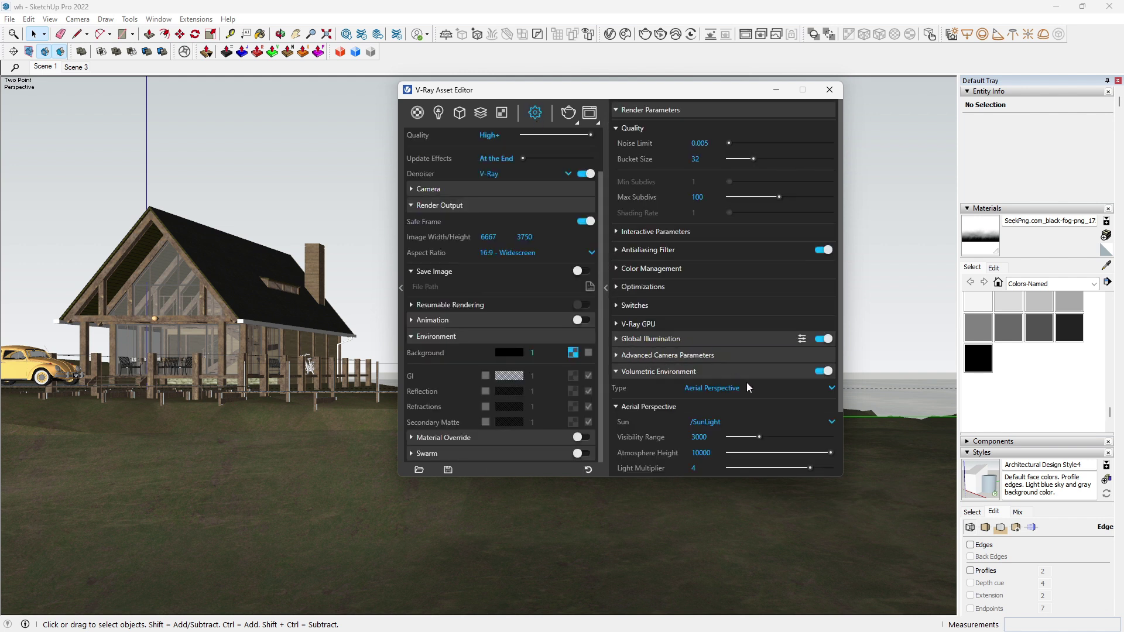
left_click(833, 388)
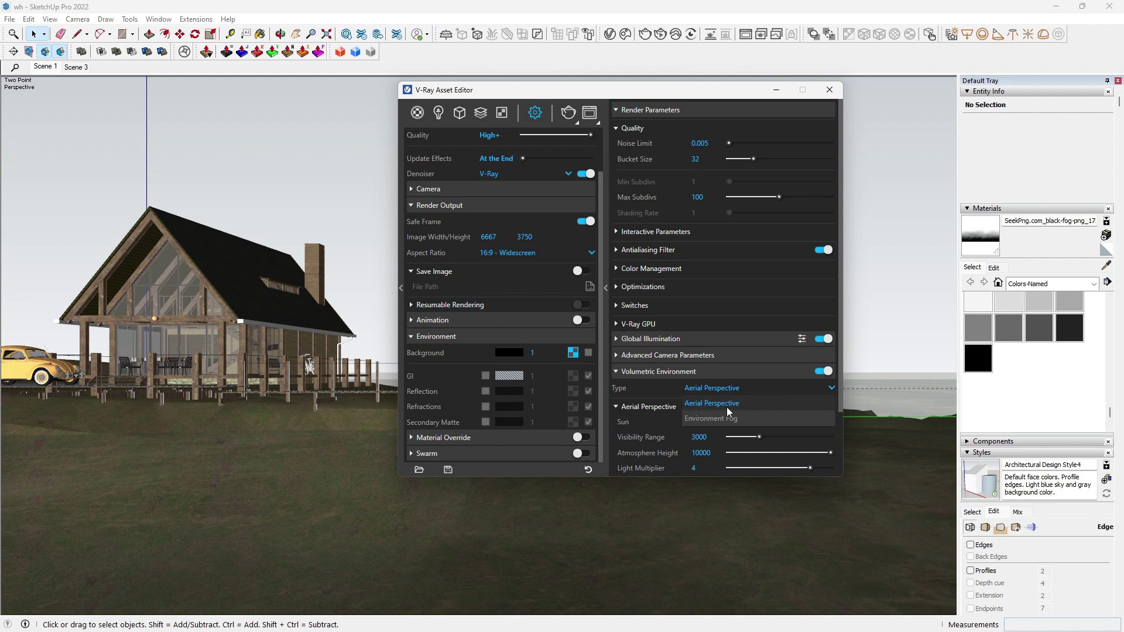
left_click(831, 388)
left_click_drag(838, 399, 837, 423)
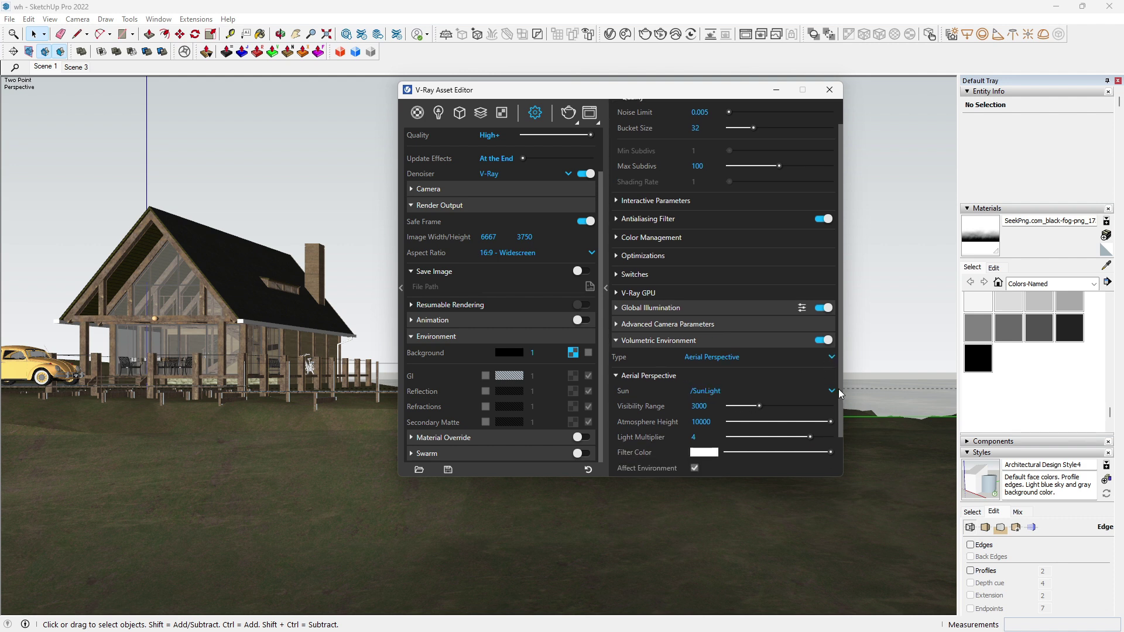
left_click(706, 406)
double_click(698, 408)
left_click_drag(713, 421, 692, 421)
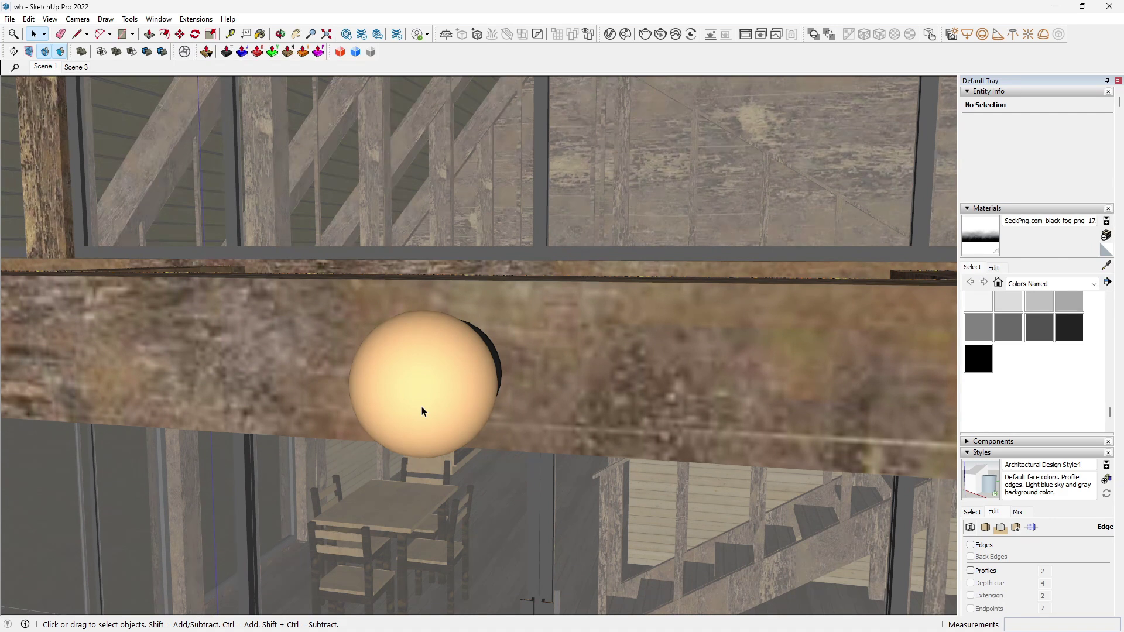
Place a V-Ray sphere light at the globe wall lamp on the front beam.
middle_click_drag(442, 427, 454, 410, "shift")
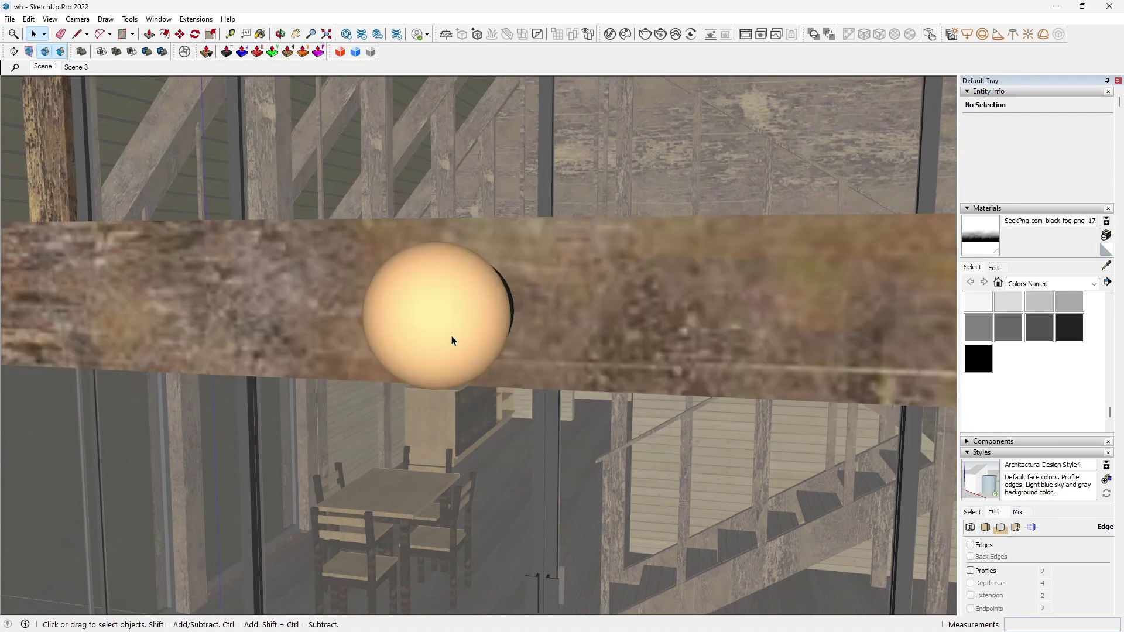
mouse_move(456, 342)
middle_mouse_down()
mouse_move(446, 344)
mouse_move(468, 339)
middle_mouse_up()
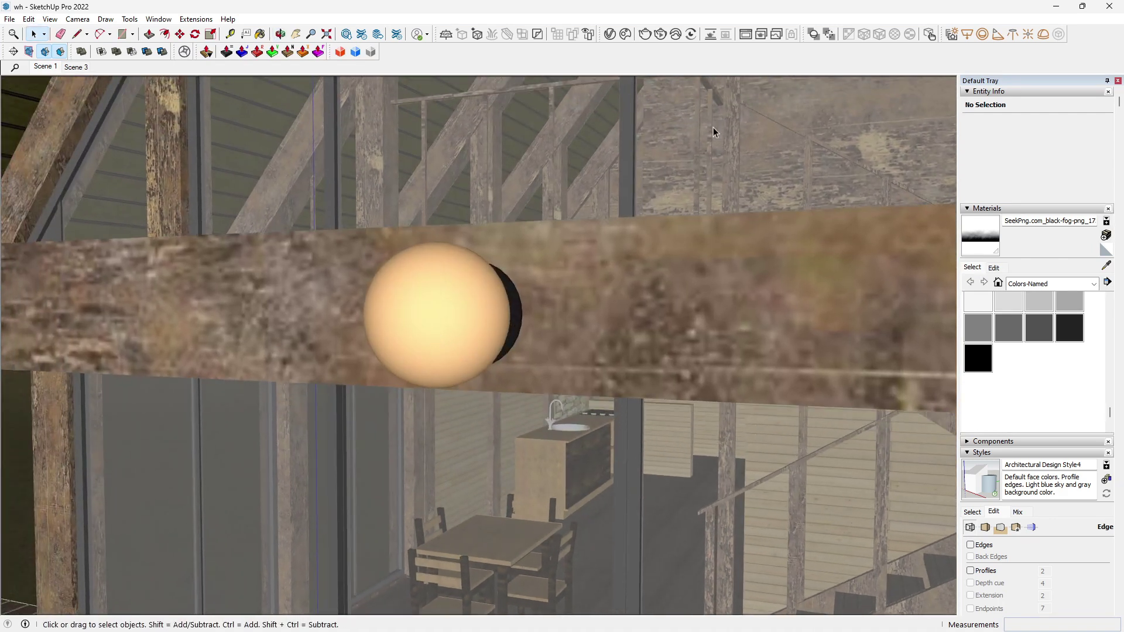
left_click(982, 36)
scroll(439, 313, "up", 2)
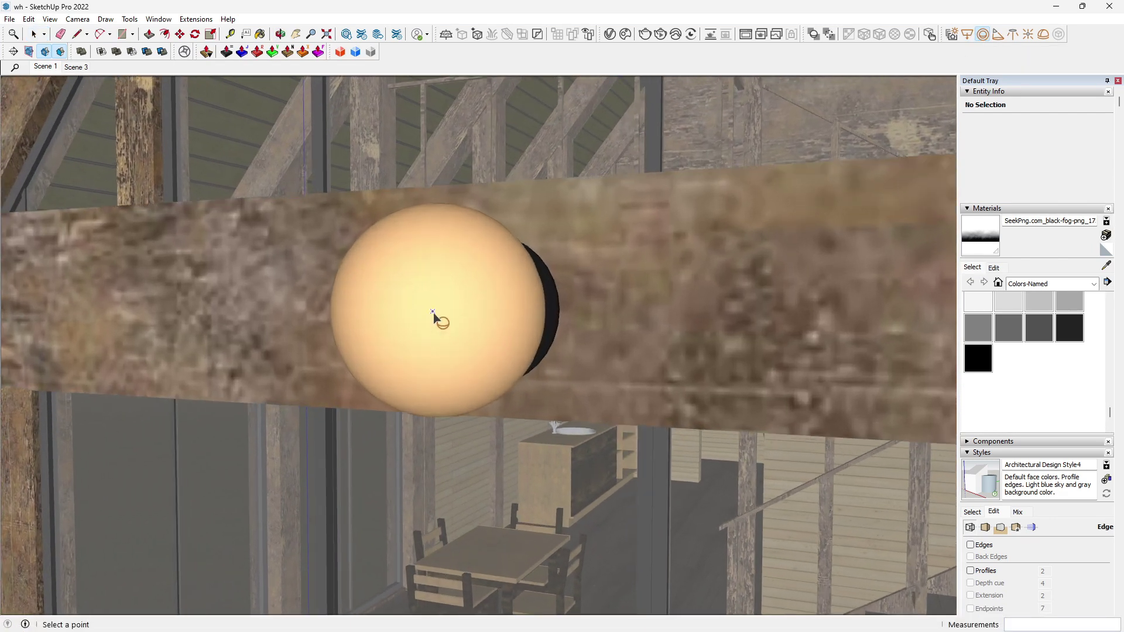
middle_click_drag(437, 311, 449, 344)
scroll(445, 345, "up", 2)
left_click(448, 302)
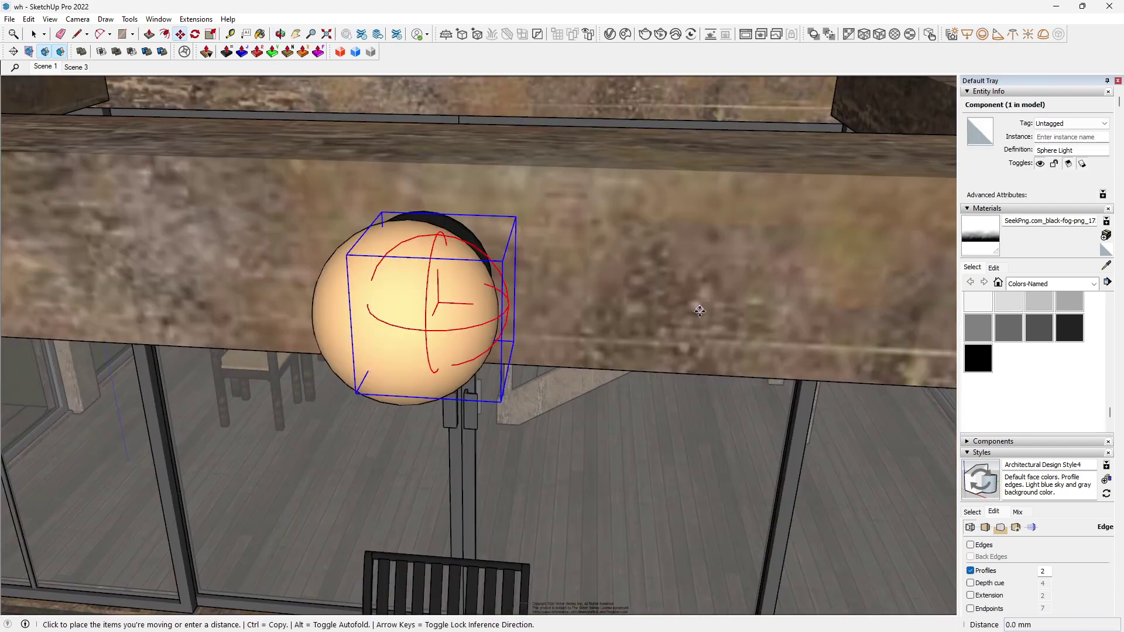
left_click(664, 311)
middle_click_drag(665, 311, 527, 304)
Scale up the sphere light and move it toward the wall lamp's globe.
key("s")
left_click(513, 195)
left_click(540, 169)
middle_click_drag(540, 170, 592, 243)
key("m")
left_click(592, 245)
left_click(700, 276)
middle_click_drag(700, 276, 591, 245)
Enlarge the sphere light further and shift it so that it encloses the lamp globe.
key("s")
left_click(522, 205)
left_click(539, 177)
key("m")
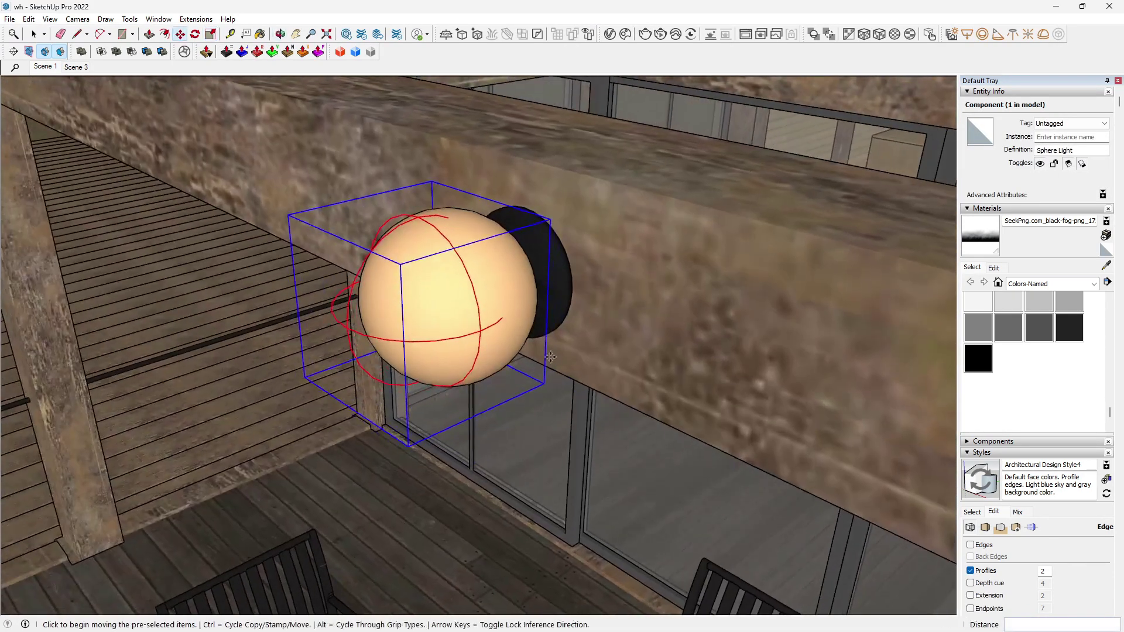
left_click(559, 350)
left_click(581, 344)
middle_click_drag(581, 344, 674, 310)
key("space")
Set the sphere light's intensity to 1200 in the V-Ray Asset Editor.
left_click(610, 34)
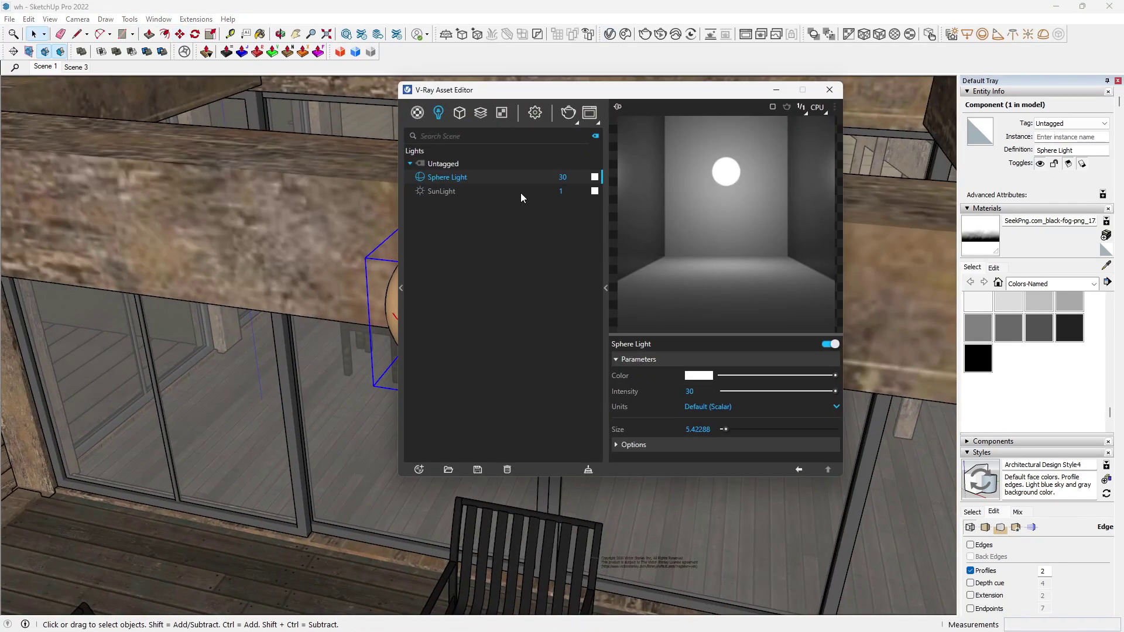
double_click(557, 179)
type("1200")
key("Return")
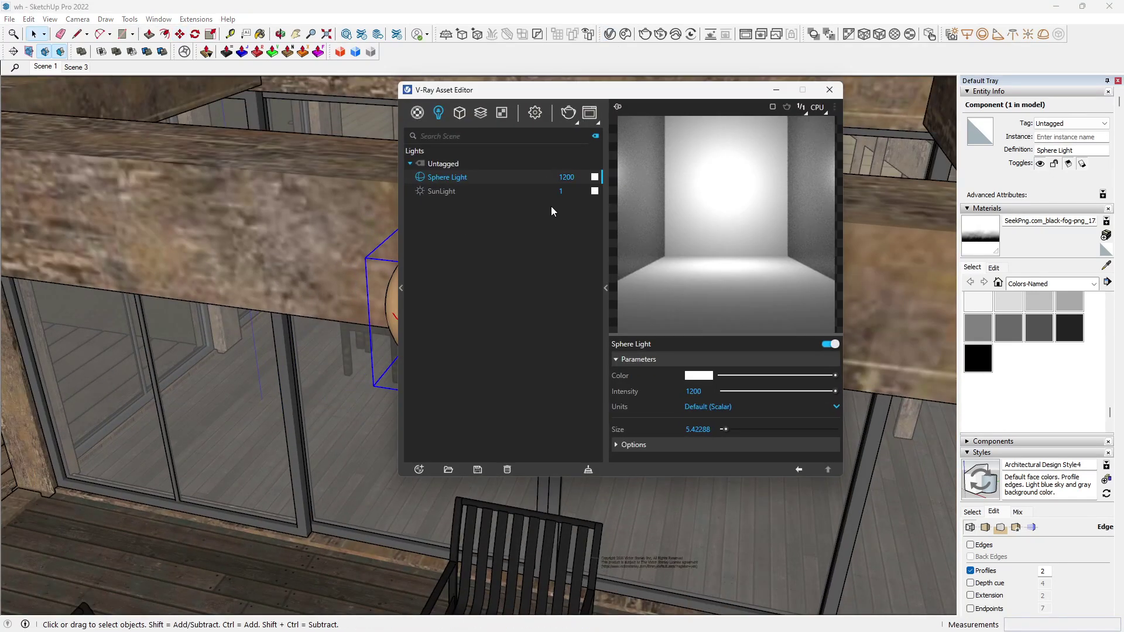
Give the sphere light a warm color by setting its color temperature to 4000 K.
left_click(703, 377)
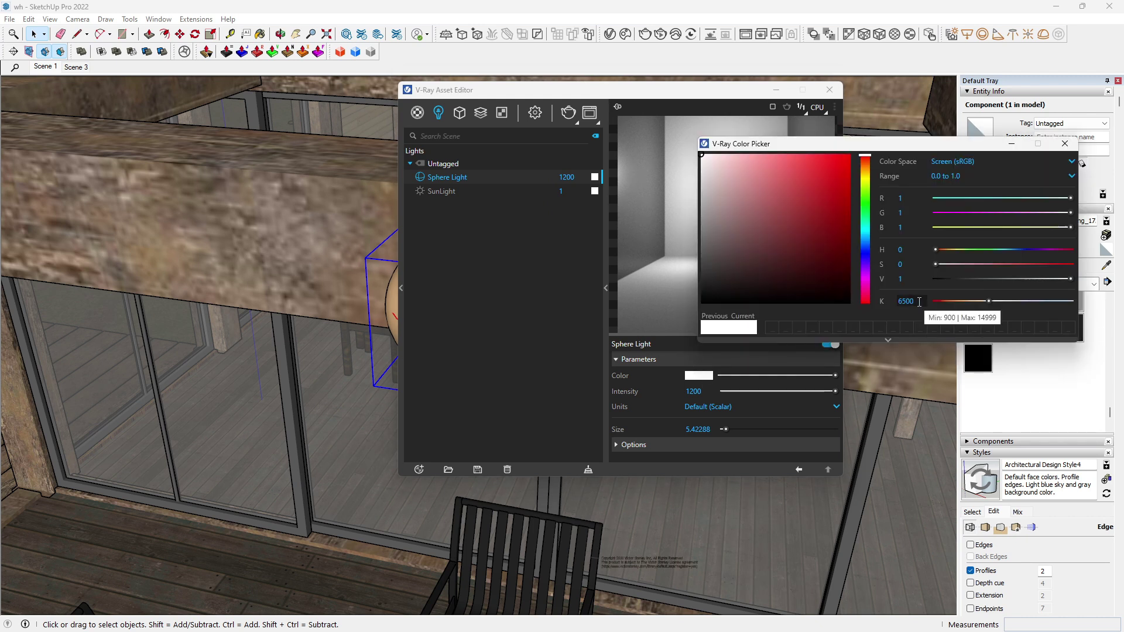
left_click_drag(919, 301, 899, 297)
type("4000")
key("Return")
left_click(1063, 143)
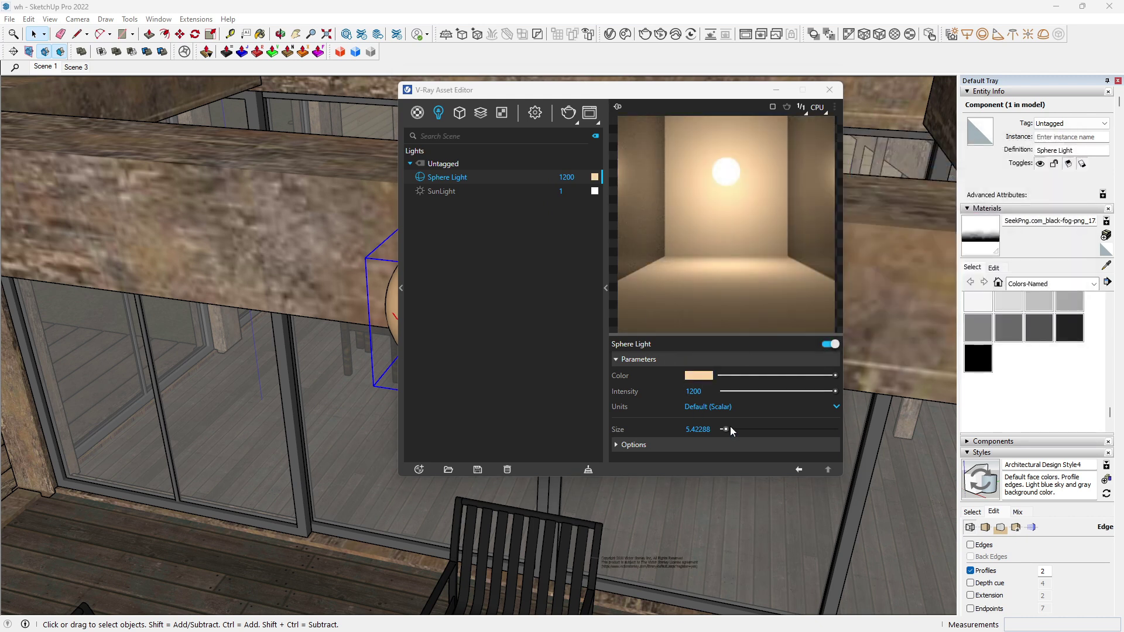
Make the sphere light invisible in its options.
left_click(631, 445)
scroll(681, 417, "down", 1)
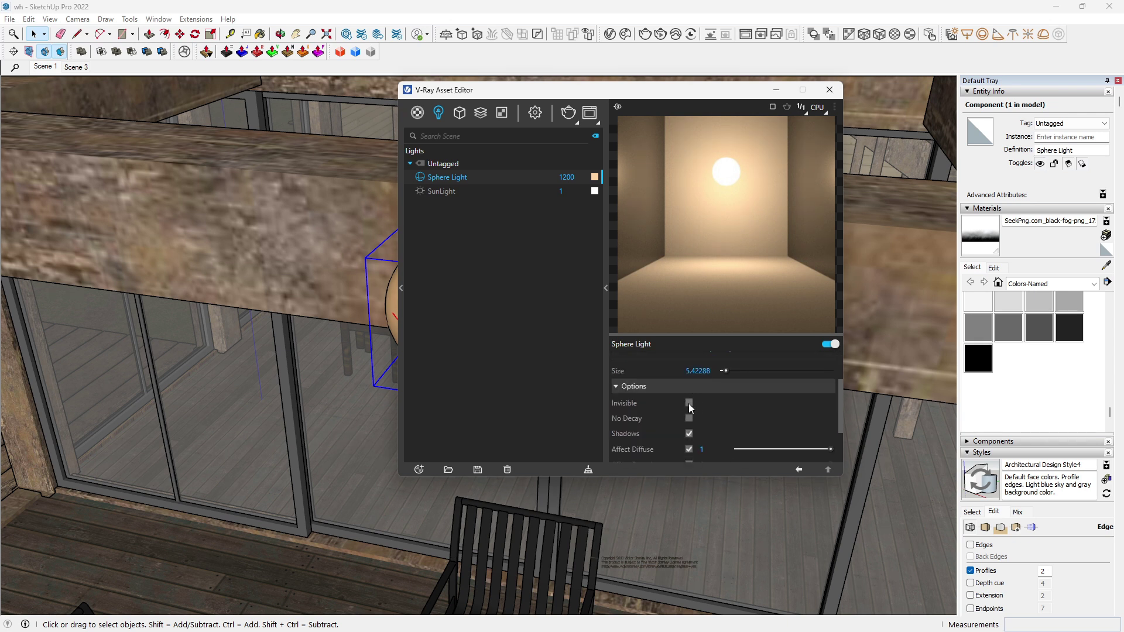
left_click(688, 404)
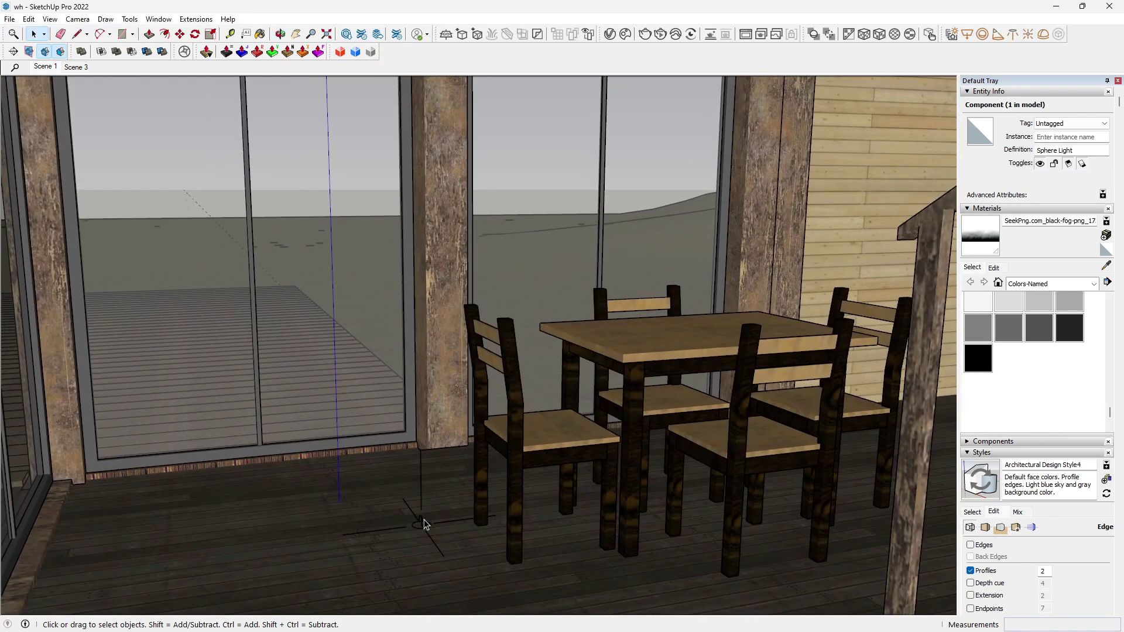
Place an omni light inside the cabin near the dining table and move it into position.
middle_click_drag(422, 522, 437, 451, "shift")
middle_click_drag(458, 218, 515, 347)
left_click(434, 209)
left_click(373, 423)
left_click(467, 609)
middle_click_drag(547, 410, 650, 394)
Copy the omni light to further spots in the cabin's interior.
scroll(649, 393, "up", 2)
left_click(637, 394, "ctrl")
middle_click_drag(702, 357, 743, 450, "shift")
scroll(744, 450, "up", 2)
middle_click_drag(780, 360, 500, 336)
left_click(499, 336)
left_click(515, 380)
middle_click_drag(582, 354, 553, 375)
key("ctrl")
left_click(686, 359)
left_click(647, 416)
key("ctrl")
Position another omni light copy in the upper level behind the gable glazing.
middle_click_drag(647, 416, 374, 410)
scroll(557, 596, "down", 2)
scroll(525, 458, "up", 2)
scroll(525, 458, "down", 3)
left_click(525, 458)
scroll(556, 415, "down", 5)
left_click(556, 415)
left_click(497, 410)
key("space")
Set the omni light's intensity to 10000 in the V-Ray Asset Editor.
left_click(609, 34)
type("10000")
key("Return")
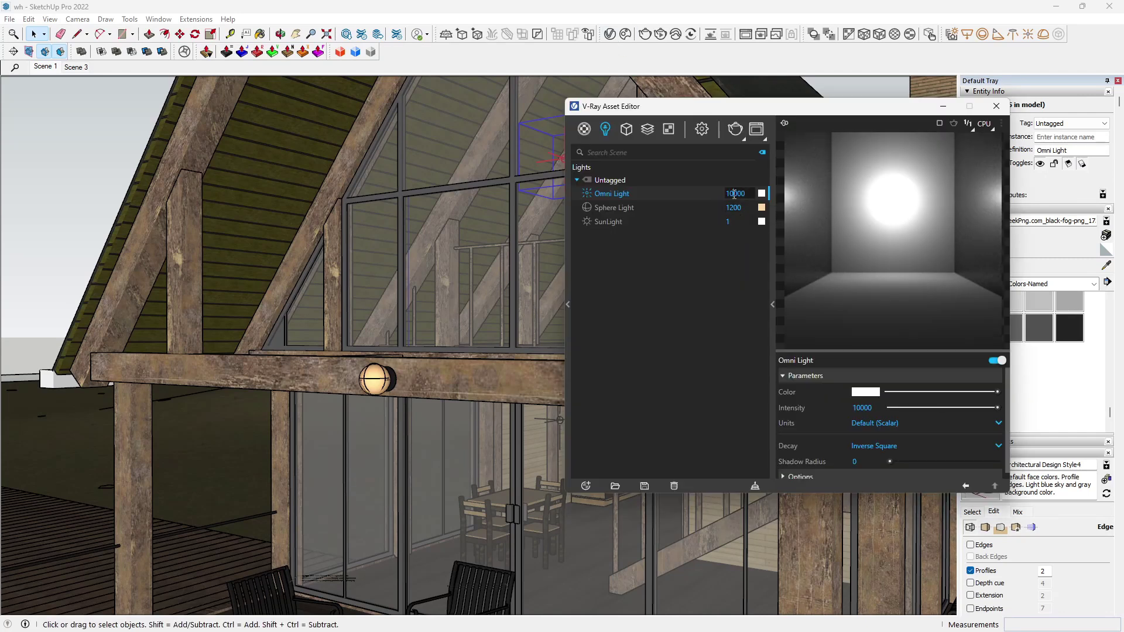
Set the omni light's color temperature to 3800 K and close the color and asset windows.
left_click(875, 391)
left_click_drag(915, 301, 889, 301)
type("3800")
key("Return")
left_click(1063, 143)
left_click(986, 114)
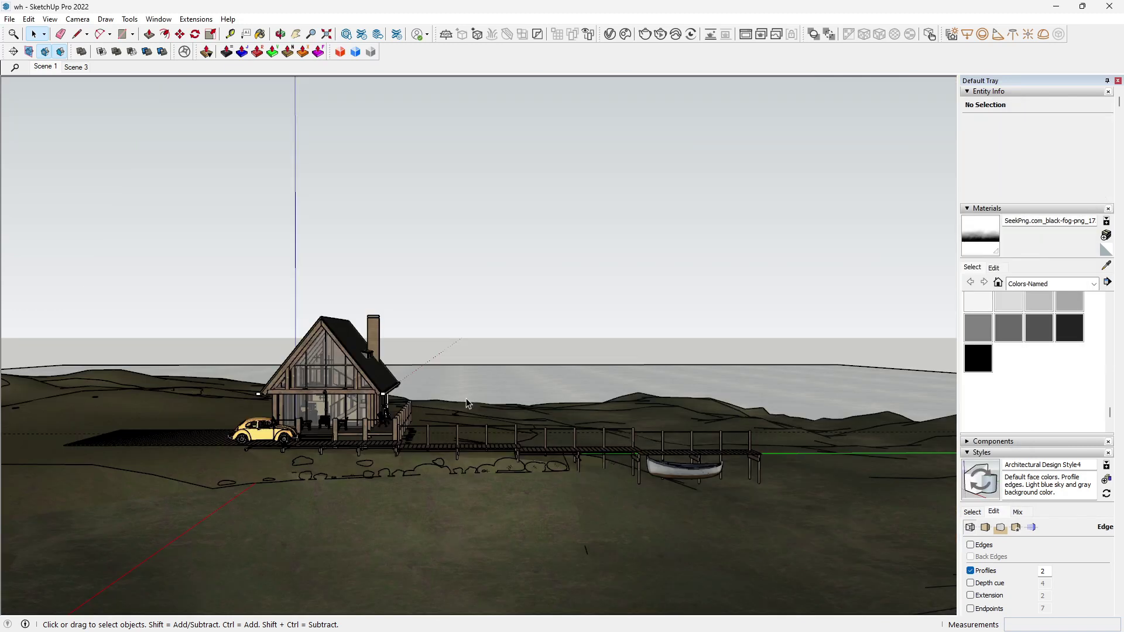
Turn off Volumetric Environment in the V-Ray render settings and close the editor.
scroll(404, 454, "up", 5)
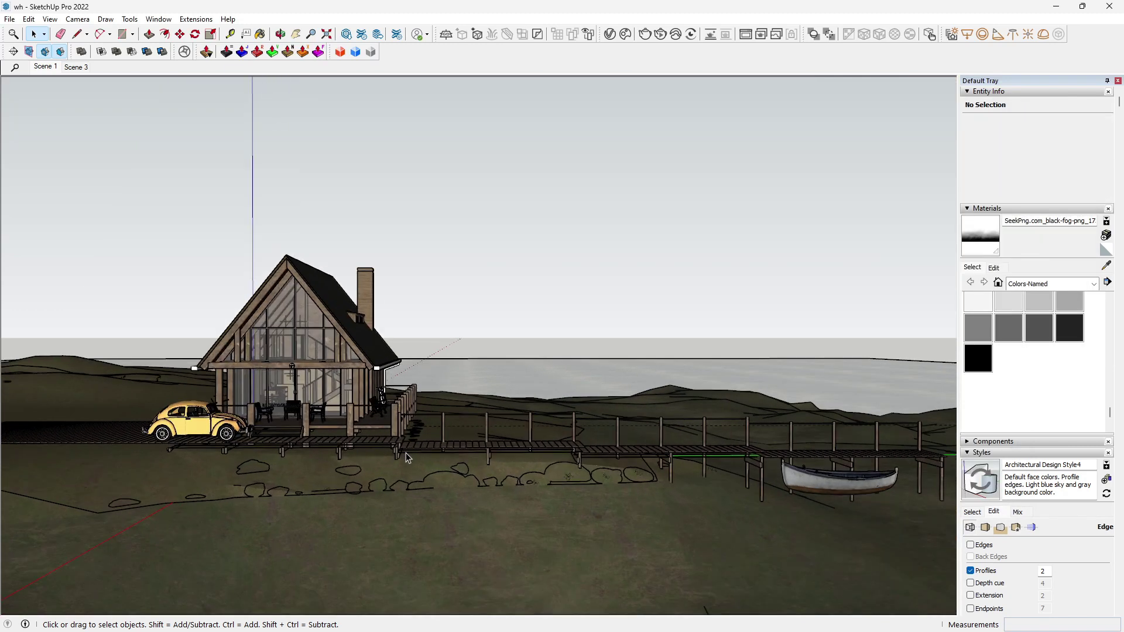
left_click(609, 33)
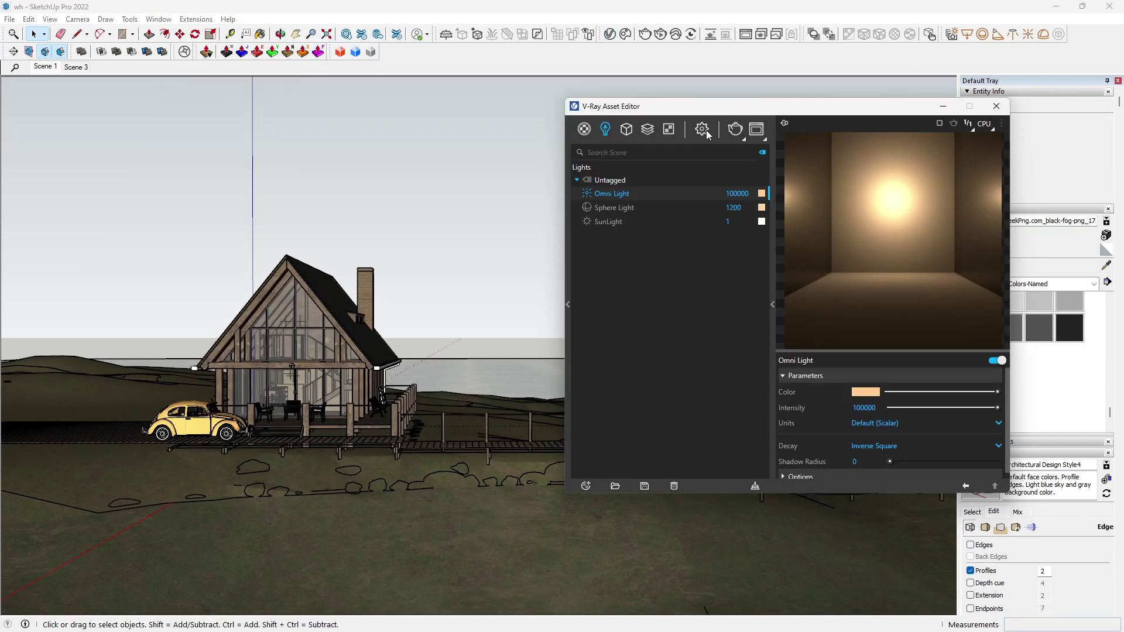
left_click(702, 133)
left_click_drag(807, 116, 567, 116)
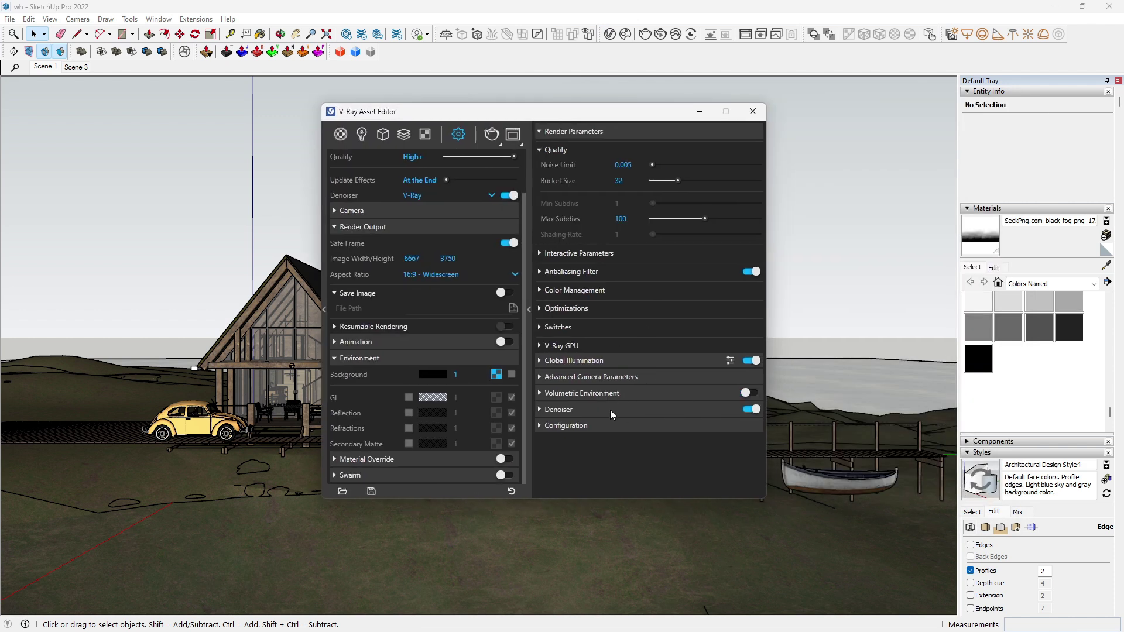
left_click(531, 407)
left_click(519, 111)
Restore the Scene 1 camera view and set the render output size to 600 x 338.
left_click(38, 68)
left_click(610, 34)
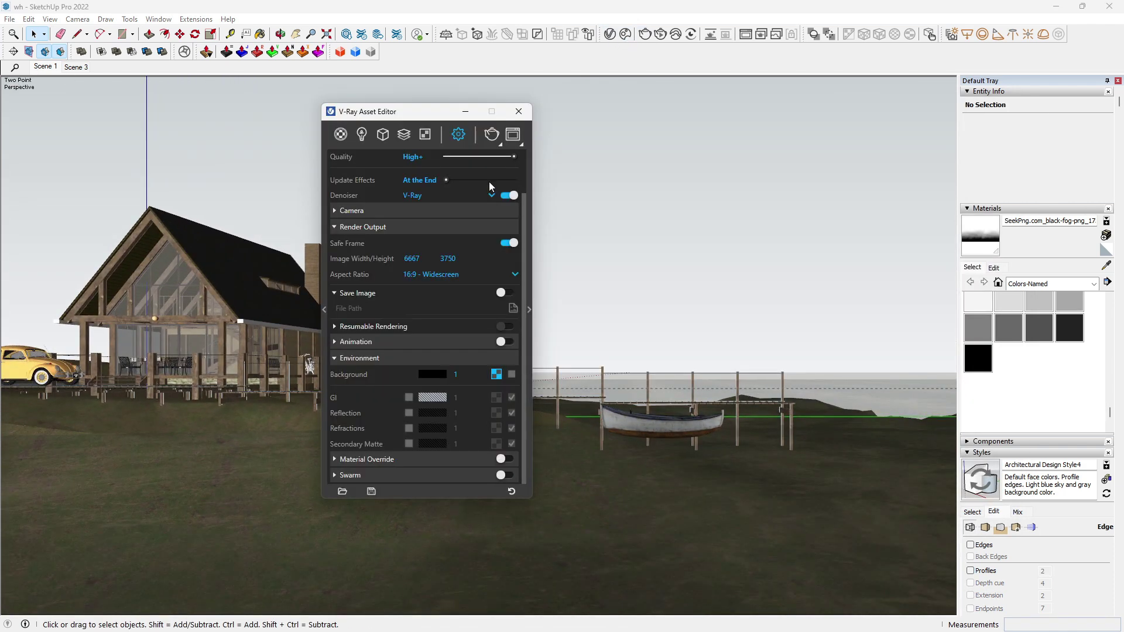
type("800")
key("Return")
left_click(518, 111)
Render Scene 1 with V-Ray, view the result in a maximized frame buffer and close it.
left_click(643, 35)
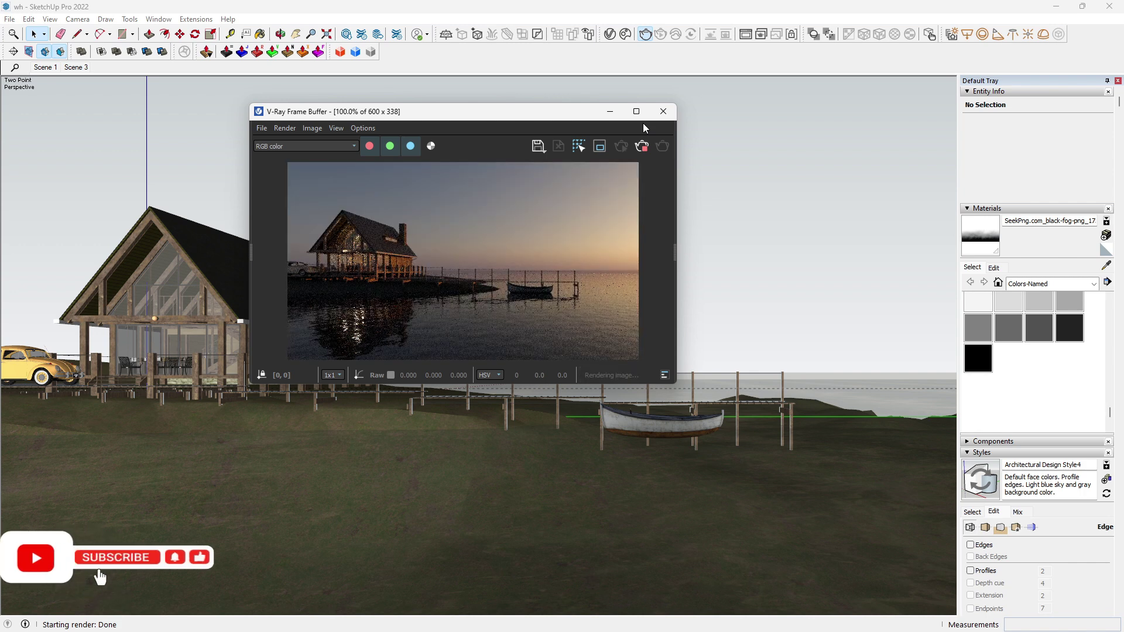
left_click(636, 111)
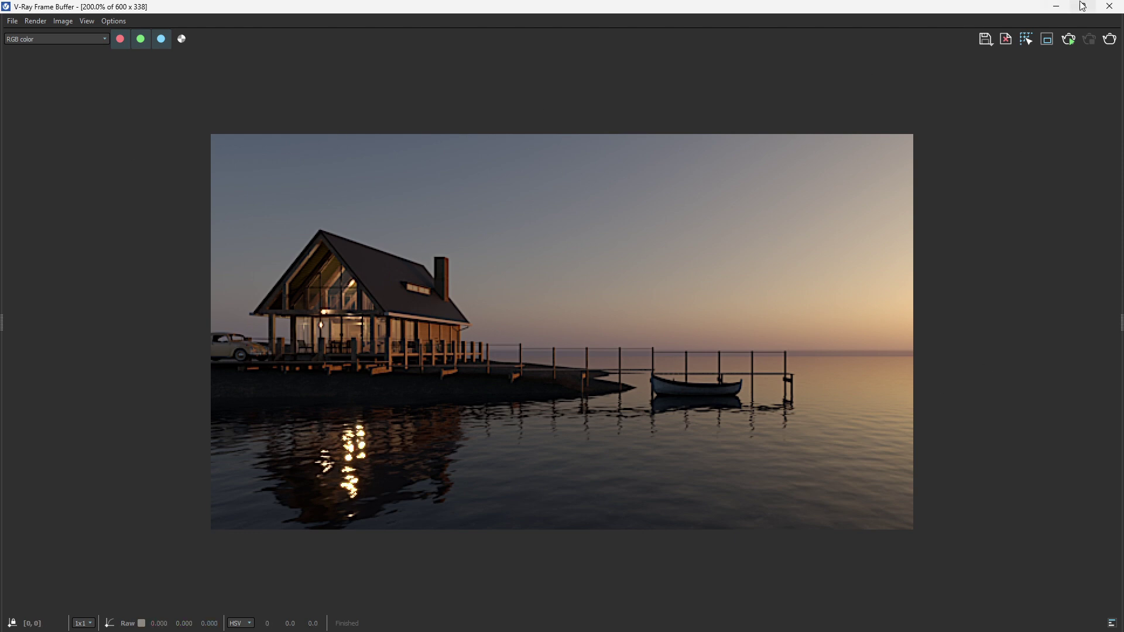
left_click(1108, 17)
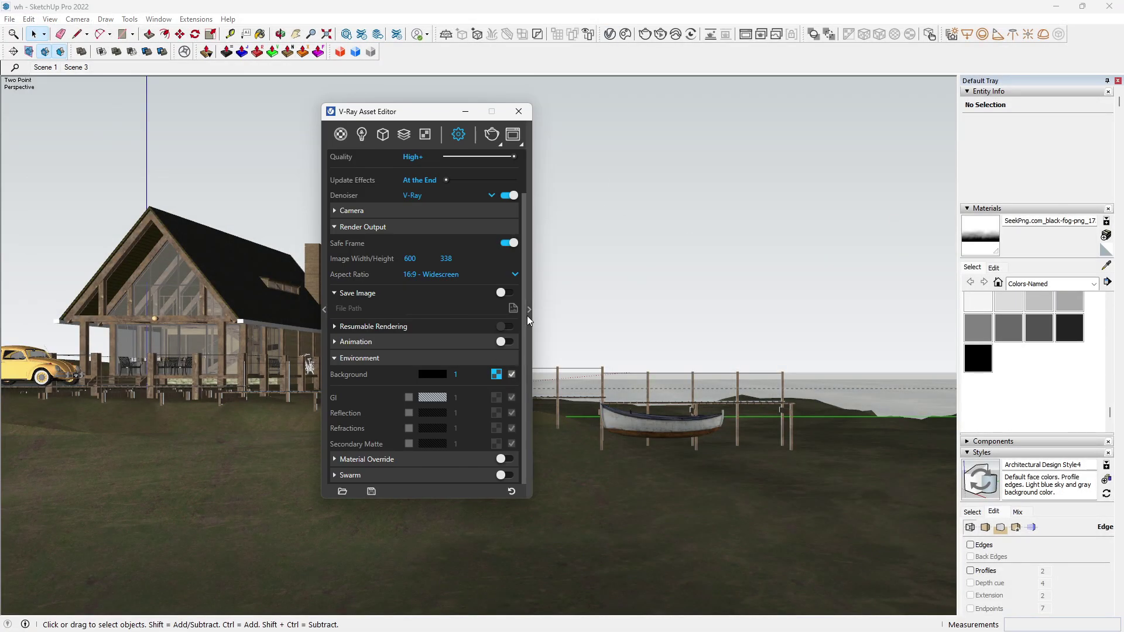
Check the Volumetric Environment entry in the expanded render parameters and close the editor.
left_click(529, 309)
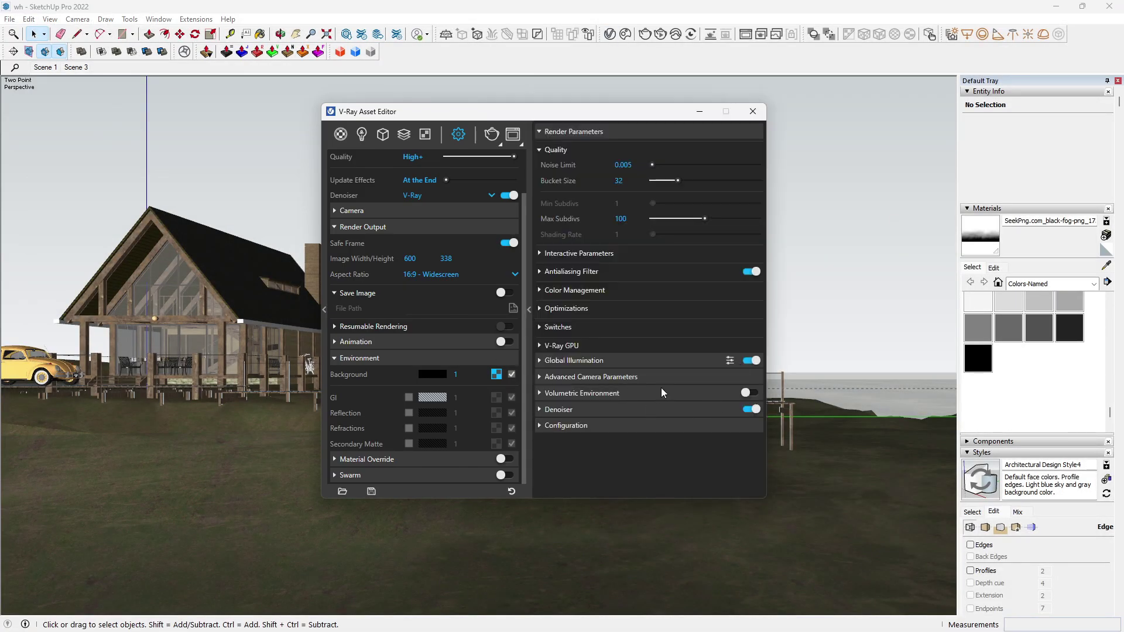
left_click(753, 112)
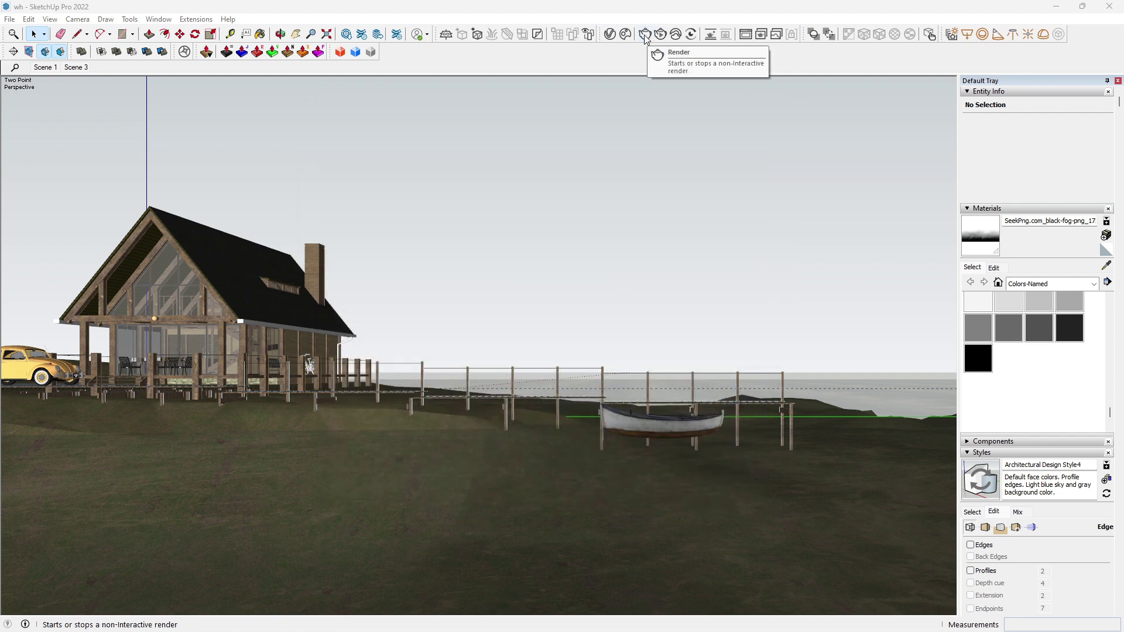
Draw a rectangle of about 7,460 m² on the ground plane beside the terrain and water plane.
left_click(659, 35)
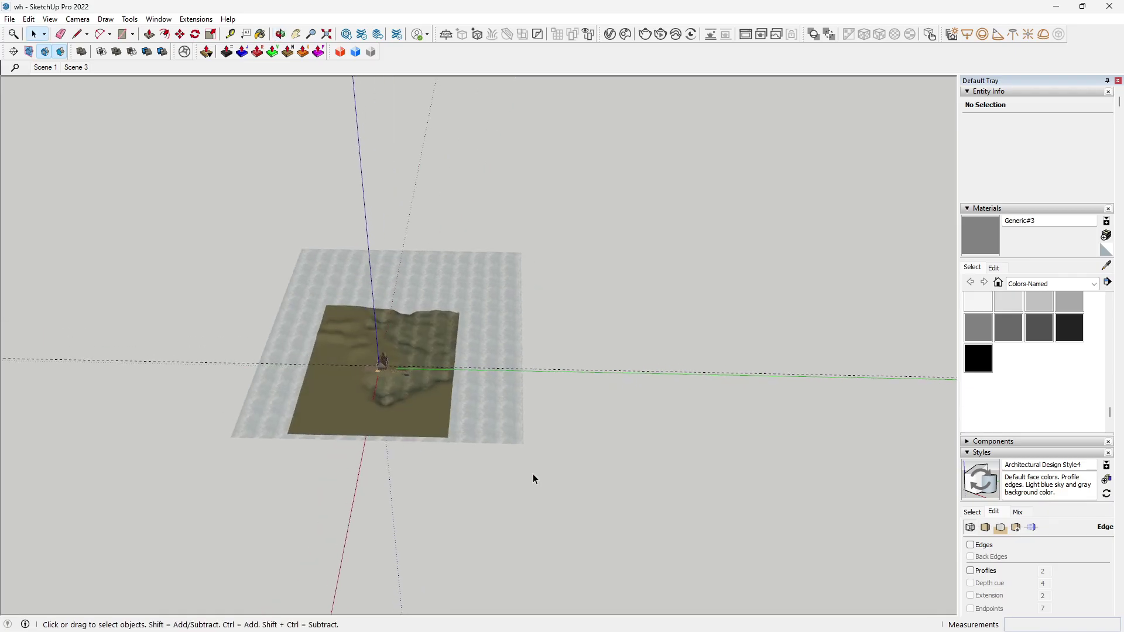
middle_click_drag(533, 473, 510, 444)
left_click(559, 493)
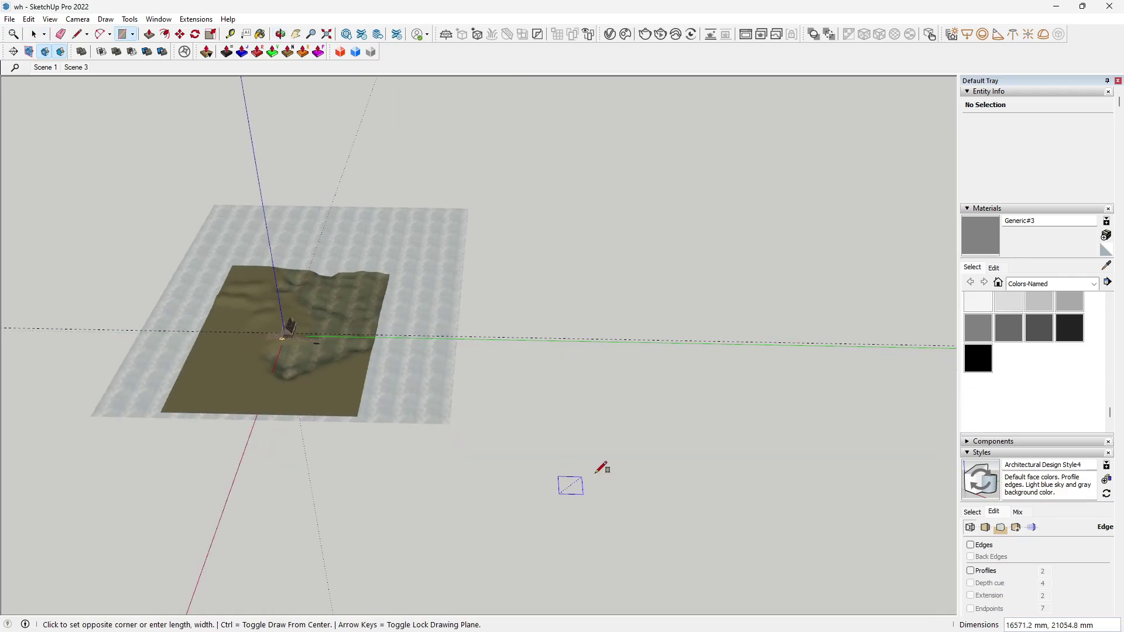
left_click(798, 440)
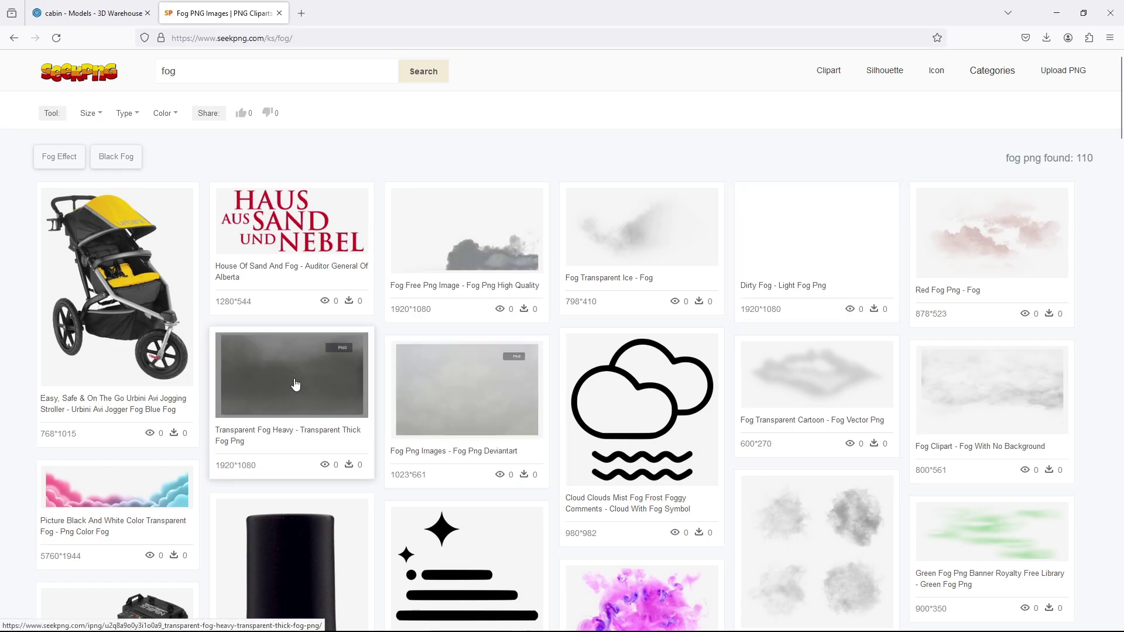
Switch to the browser and look through the fog PNG images on SeekPNG.
scroll(731, 388, "down", 2)
scroll(732, 388, "down", 1)
scroll(761, 348, "up", 3)
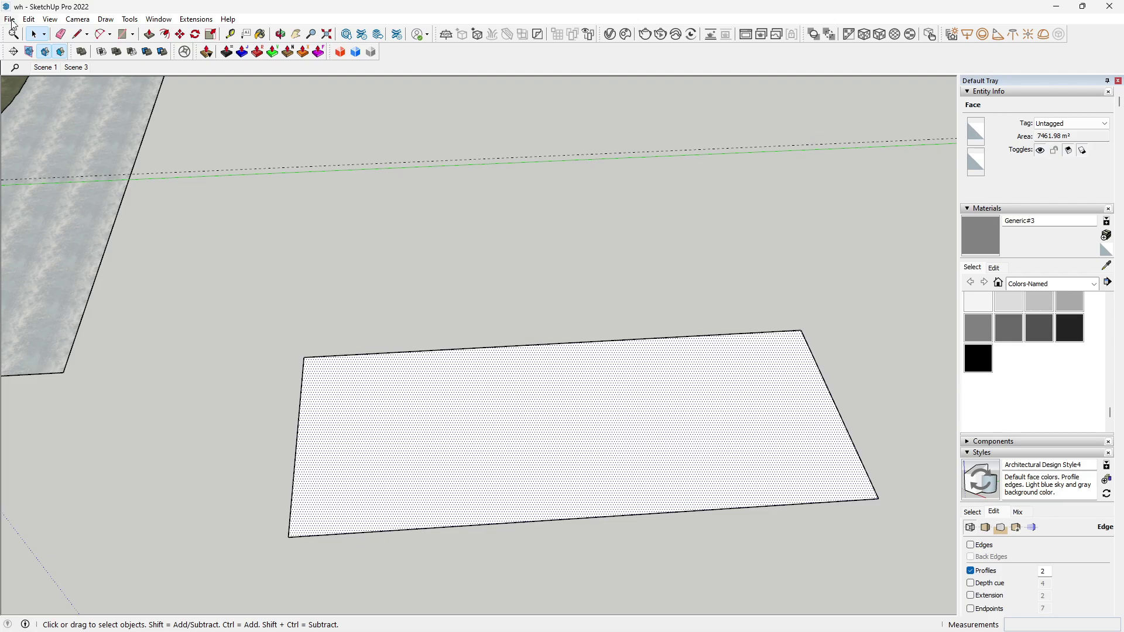
Import the SeekPng.com_black-fog-png_1736350 image as a texture and apply it to the rectangle.
left_click(12, 19)
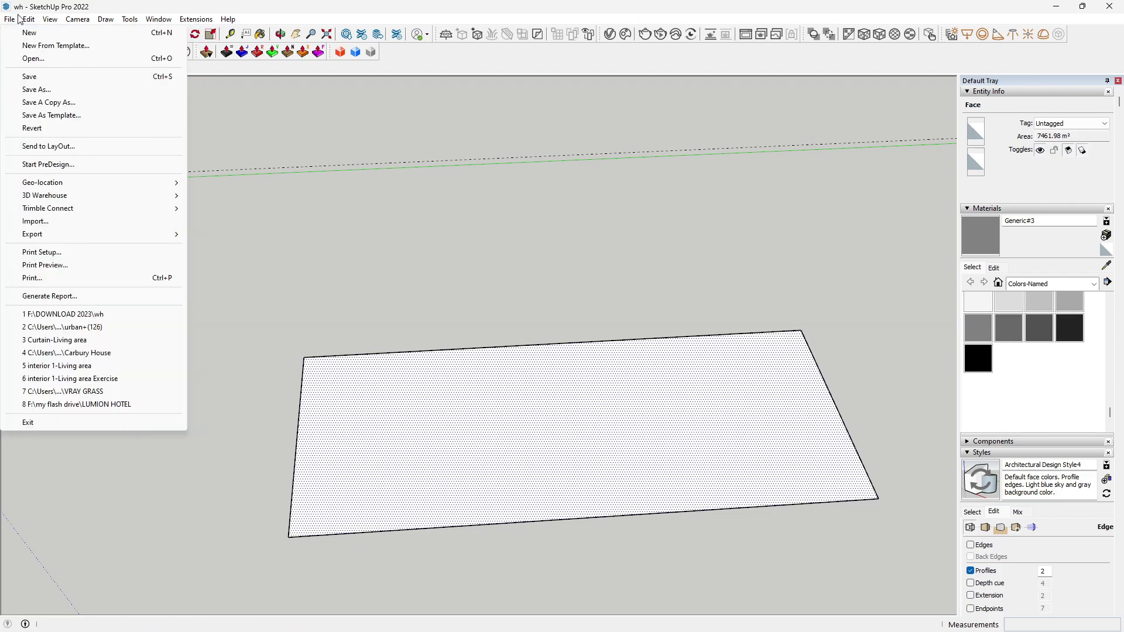
mouse_move(29, 20)
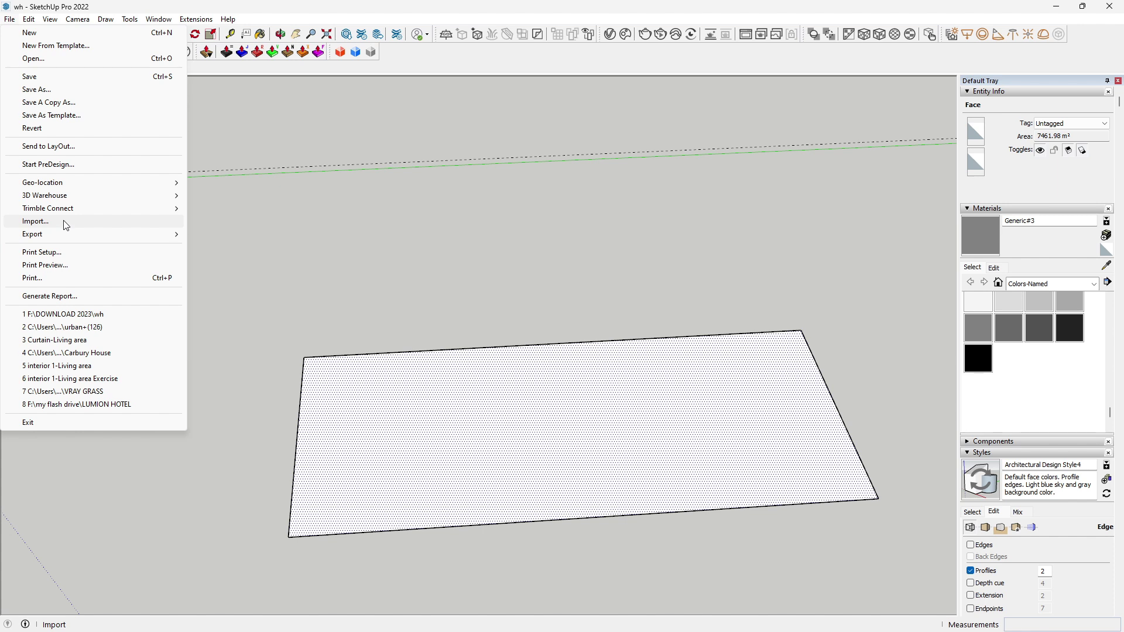
left_click(66, 226)
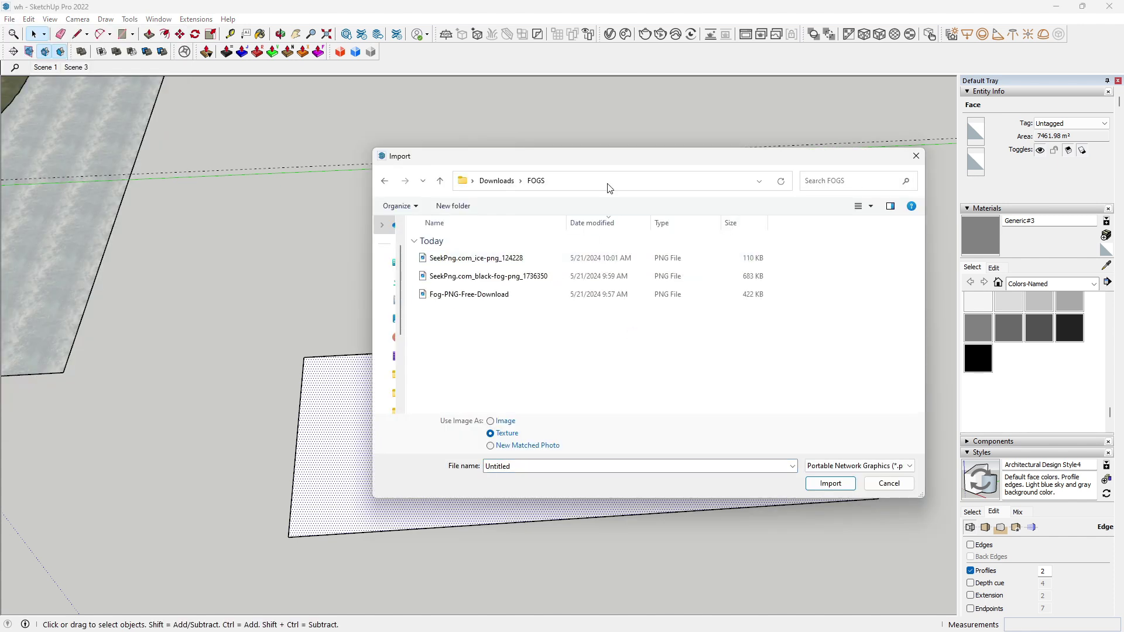
left_click(771, 216)
left_click(574, 373)
left_click(731, 492)
left_click(308, 502)
Move one long edge of the textured rectangle to bring it in line with a single fog image.
left_click(558, 376)
middle_click_drag(554, 401, 433, 421)
left_click(524, 397)
scroll(524, 397, "down", 3)
key("m")
left_click(528, 398)
left_click(615, 308)
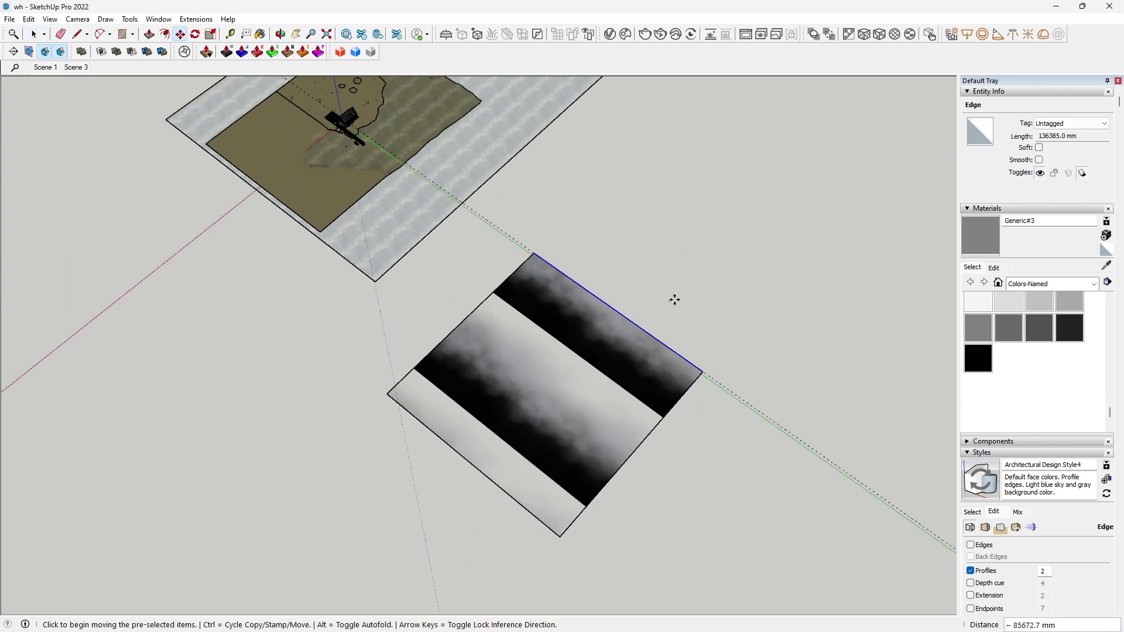
left_click(641, 330)
scroll(534, 468, "up", 1)
Move the opposite long edge of the rectangle so the face holds only one repeat of the fog texture.
key("space")
left_click(507, 507)
key("m")
left_click(507, 507)
left_click(539, 464)
Select the fog face with its edges and make it a group.
middle_click_drag(540, 464, 613, 304)
key("space")
double_click(616, 297)
right_click(615, 298)
left_click(668, 400)
Rotate the fog group 90 degrees so it stands upright with the dark fog at its base.
middle_click_drag(625, 392, 351, 235)
key("q")
left_click(260, 184)
left_click(307, 184)
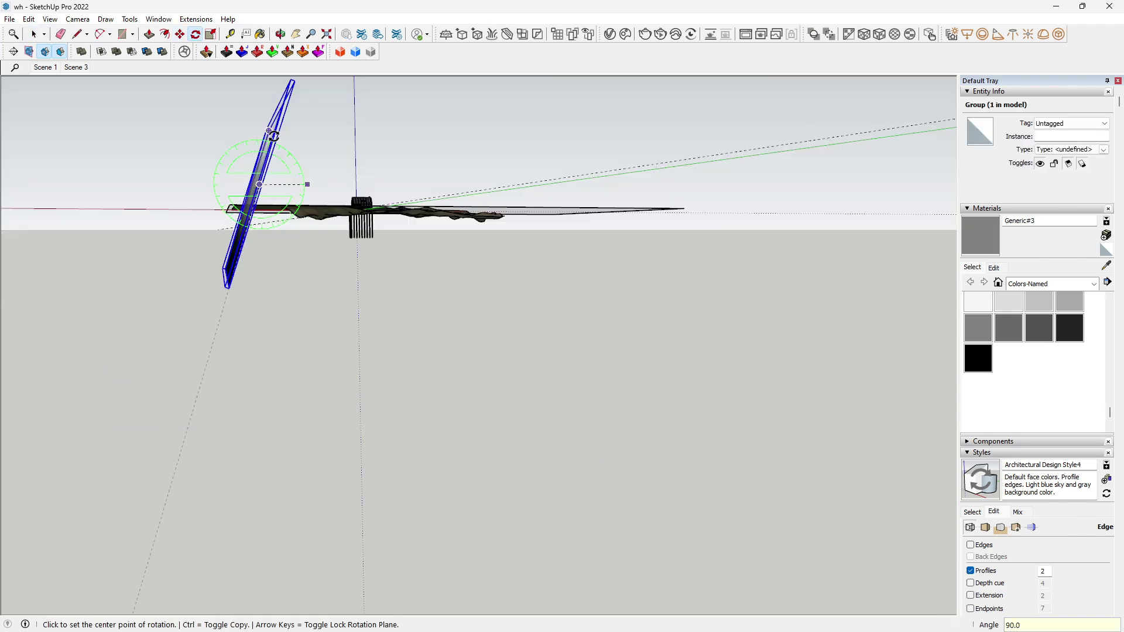
left_click(273, 136)
middle_click_drag(274, 135, 527, 439)
key("space")
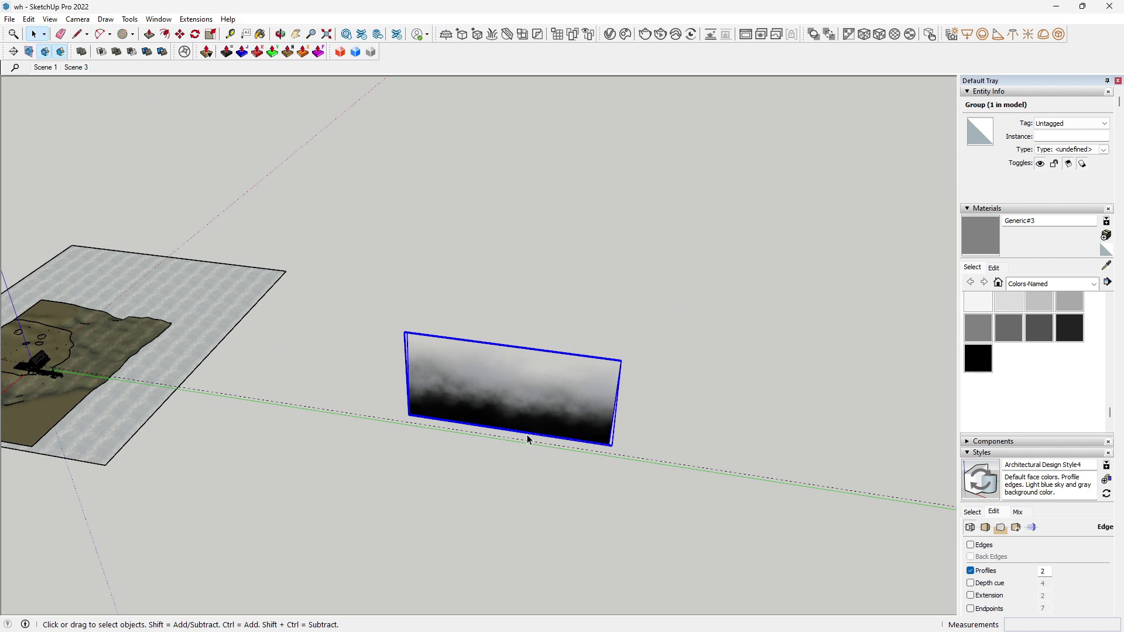
Draw a large 100-sided circle on the ground in front of the upright fog panel.
key("c")
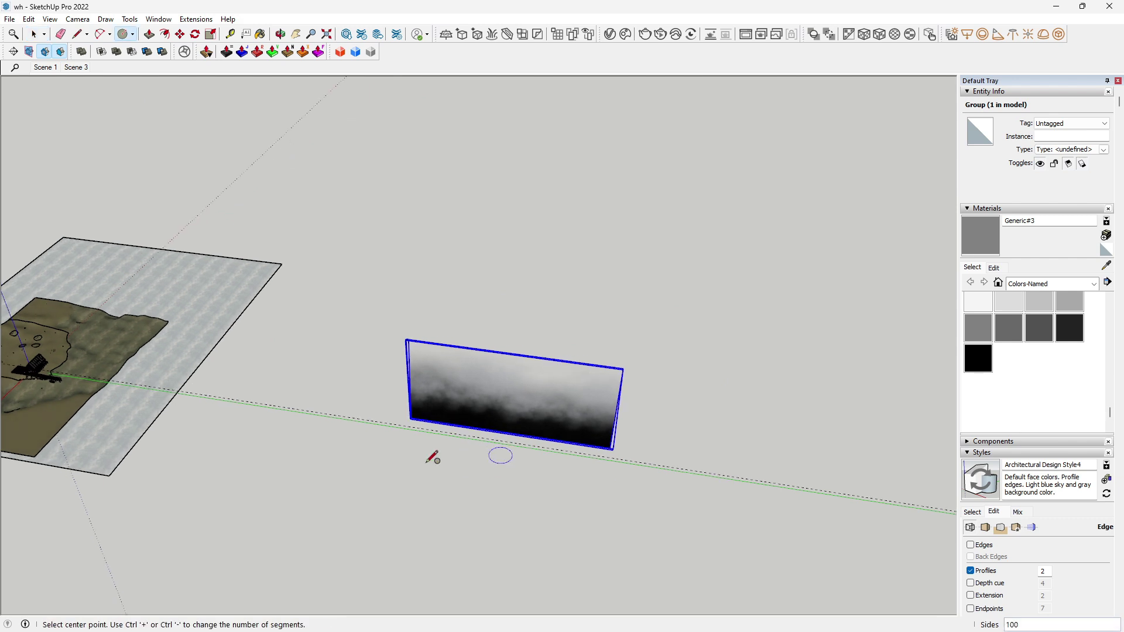
scroll(504, 445, "up", 3)
left_click(540, 498)
scroll(607, 474, "down", 3)
left_click(735, 522)
Offset the circle slightly inward and delete the inner face to leave a thin ring.
key("space")
left_click(682, 498)
scroll(674, 497, "up", 3)
key("f")
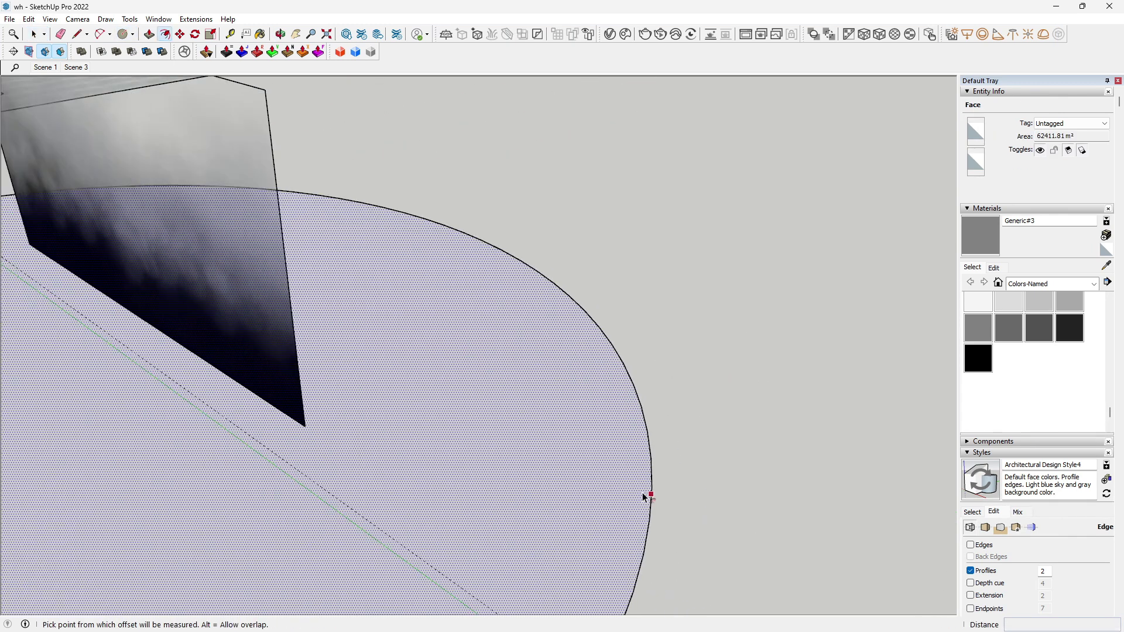
left_click_drag(649, 495, 642, 474)
key("space")
left_click(579, 470)
middle_click_drag(552, 468, 544, 457)
Draw a line across the ring, erase its front half and remove the leftover line ends and inner face.
scroll(493, 400, "up", 3)
key("l")
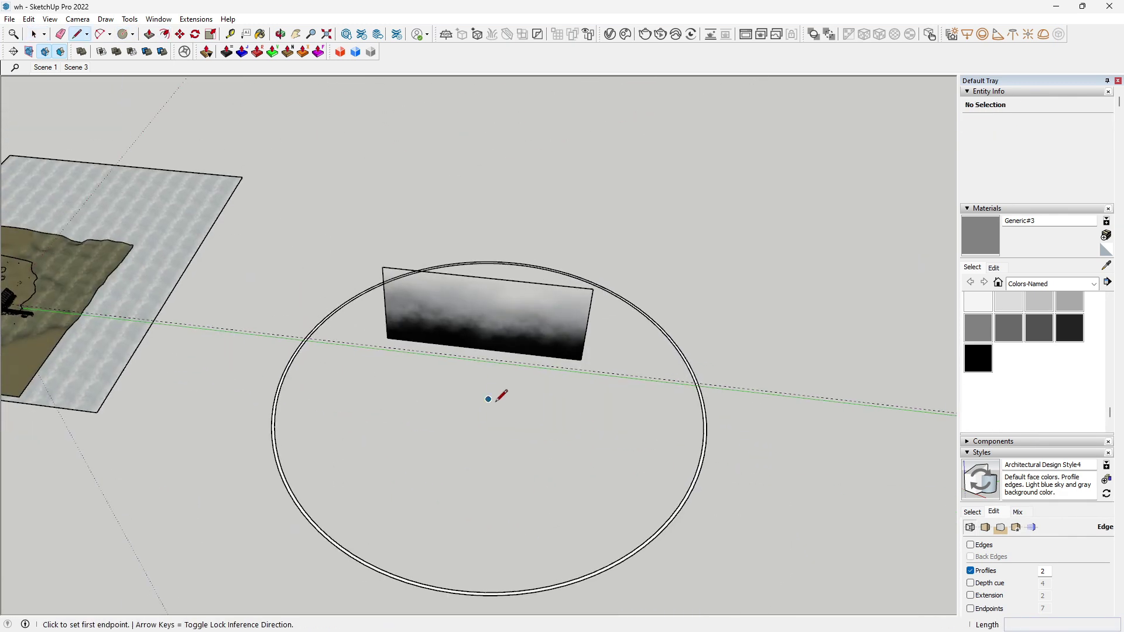
left_click(220, 367)
key("e")
left_click_drag(262, 368, 288, 435)
left_click_drag(726, 417, 697, 449)
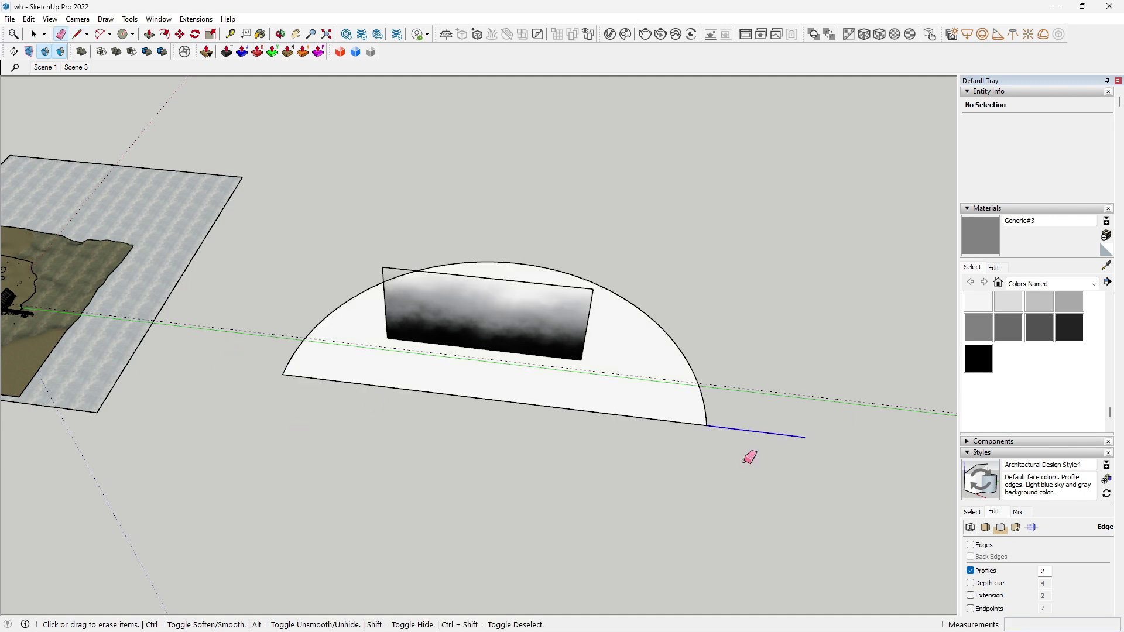
left_click(679, 422)
Cut the half ring with a line near its end and erase the surplus to leave a shorter arc strip.
scroll(287, 336, "up", 1)
middle_click_drag(590, 339, 665, 322)
key("l")
left_click(616, 288)
left_click(628, 261)
key("e")
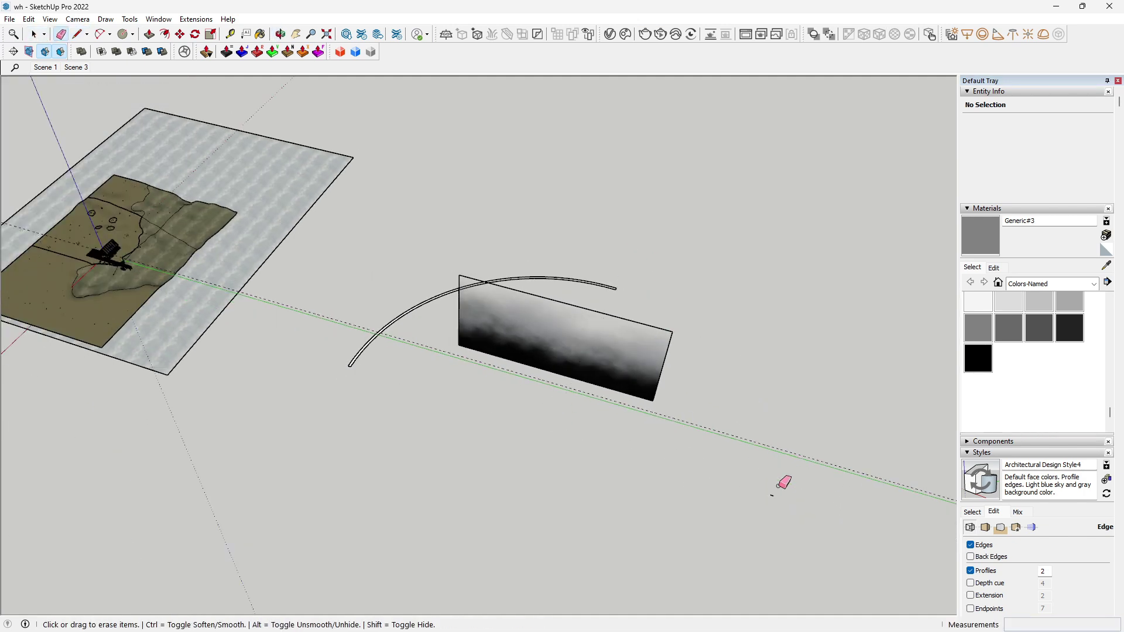
Extrude the arc strip upward into a curved wall with Push/Pull.
middle_click_drag(776, 495, 691, 509)
scroll(414, 345, "up", 3)
key("p")
left_click(414, 345)
left_click(529, 197)
Select the whole curved wall and make it a group.
key("space")
triple_click(409, 267)
right_click(417, 267)
left_click(457, 369)
Rotate the curved wall about the fog panel's lower corner to line its ends up with the panel.
middle_click_drag(458, 369, 369, 432)
scroll(366, 432, "up", 2)
key("q")
scroll(366, 432, "up", 3)
left_click(366, 433)
scroll(246, 485, "down", 5)
left_click(630, 300)
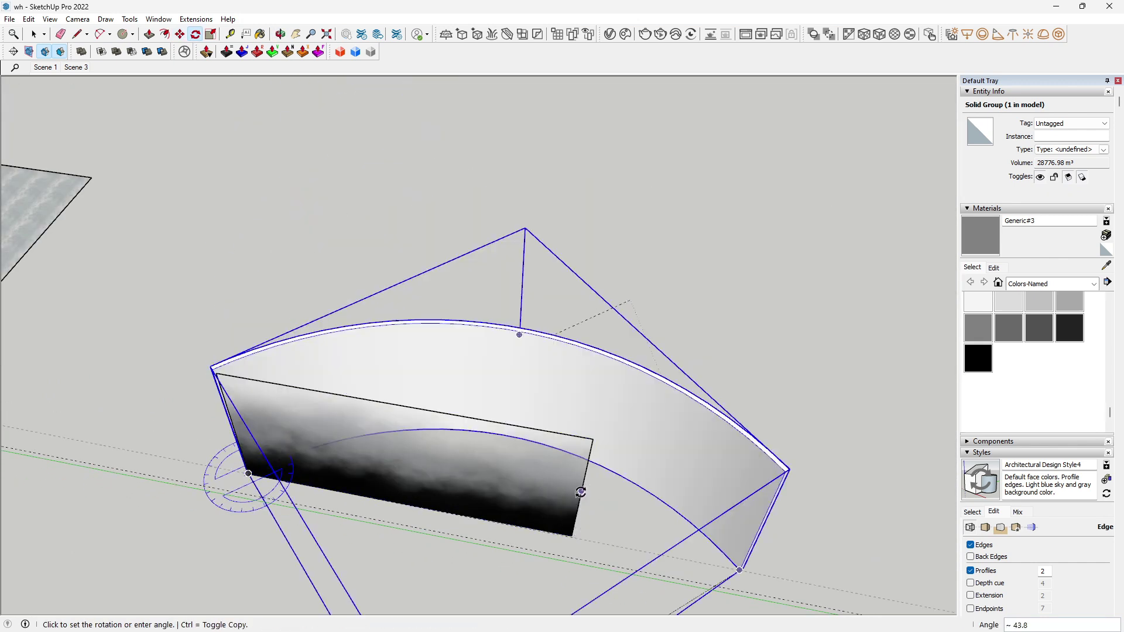
left_click(589, 537)
Scale the fog panel up uniformly from its corner until it spans the curved wall's width.
middle_click_drag(590, 537, 575, 438)
key("space")
left_click(574, 438)
key("s")
left_click(599, 388)
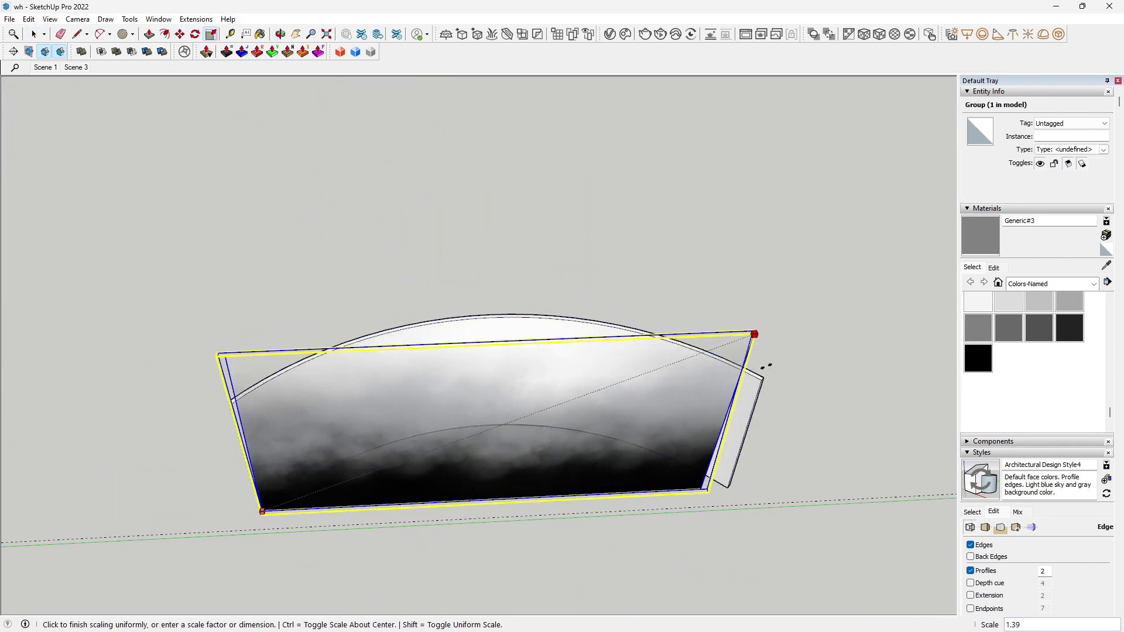
left_click(785, 334)
Open the curved wall group and push or pull its top face to match the fog panel's height.
middle_click_drag(785, 333, 492, 367)
scroll(386, 371, "down", 2)
key("space")
double_click(492, 367)
scroll(488, 286, "up", 2)
key("p")
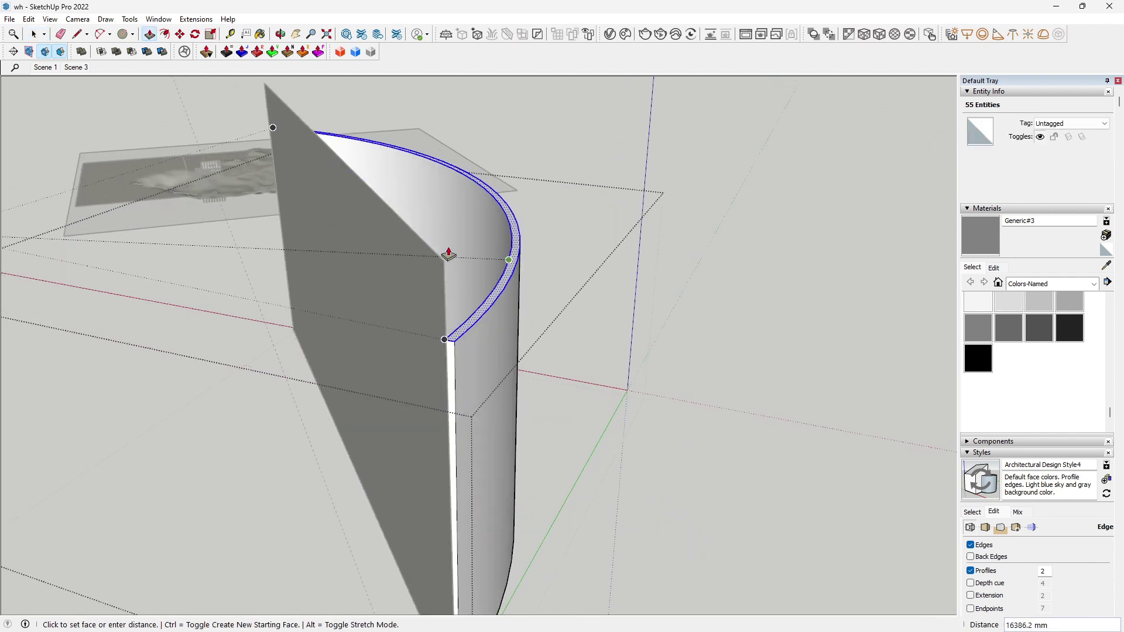
left_click(391, 218)
middle_click_drag(403, 352, 651, 358)
key("space")
key("Escape")
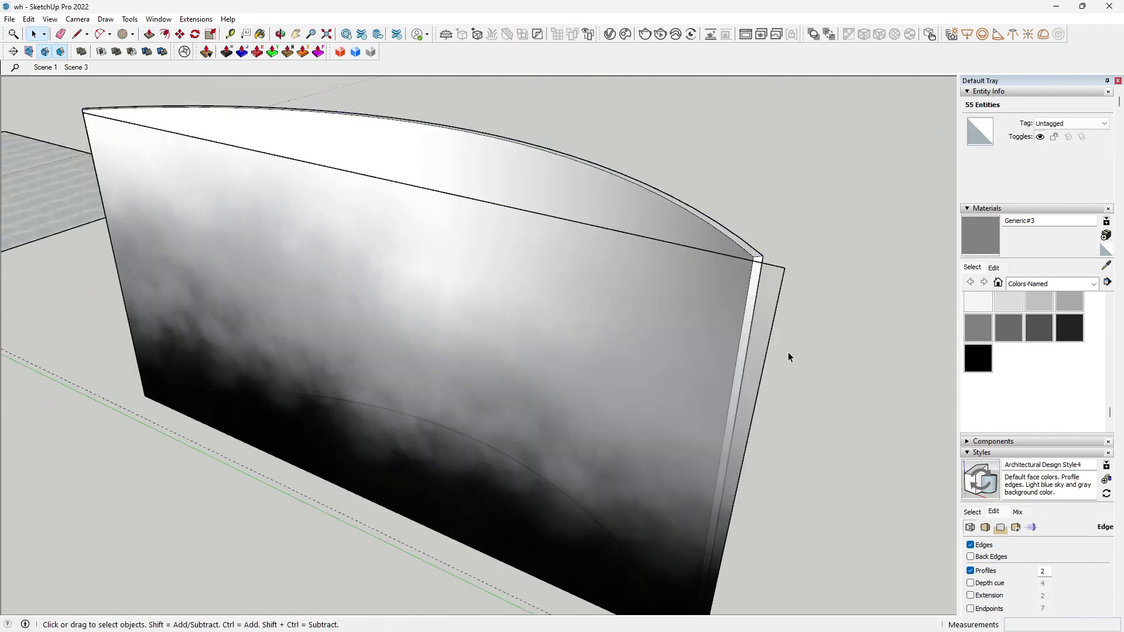
Erase the curved wall's thickness and extra edges, leaving a single curved surface.
scroll(732, 359, "down", 1)
middle_click_drag(720, 362, 658, 351)
scroll(651, 299, "up", 2)
middle_click_drag(699, 294, 703, 345)
key("e")
scroll(706, 344, "up", 5)
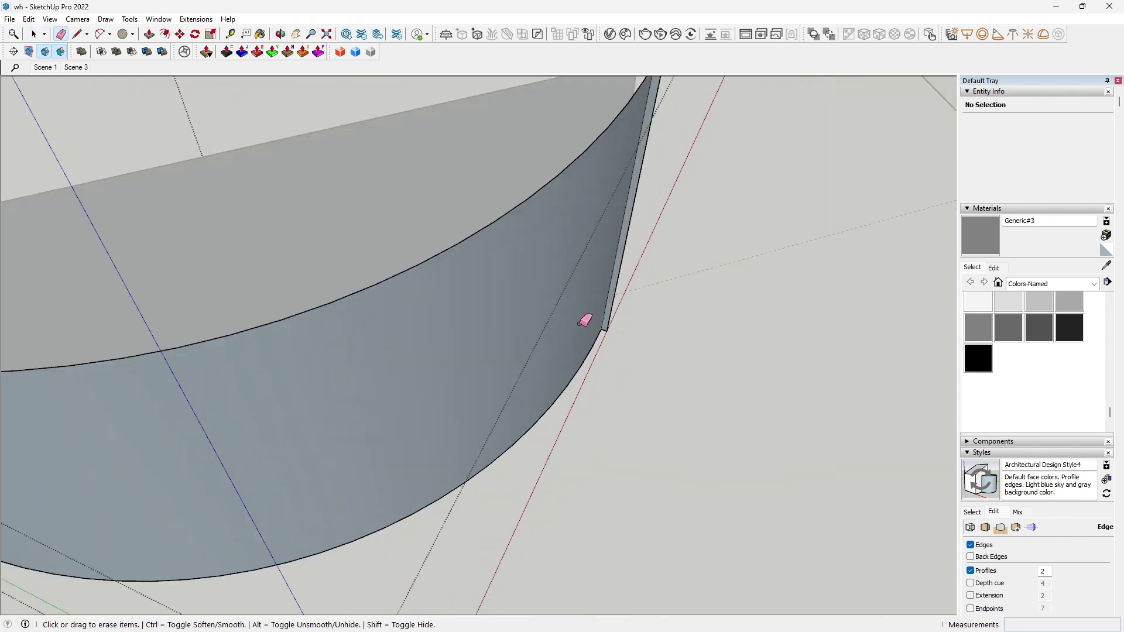
scroll(609, 333, "down", 2)
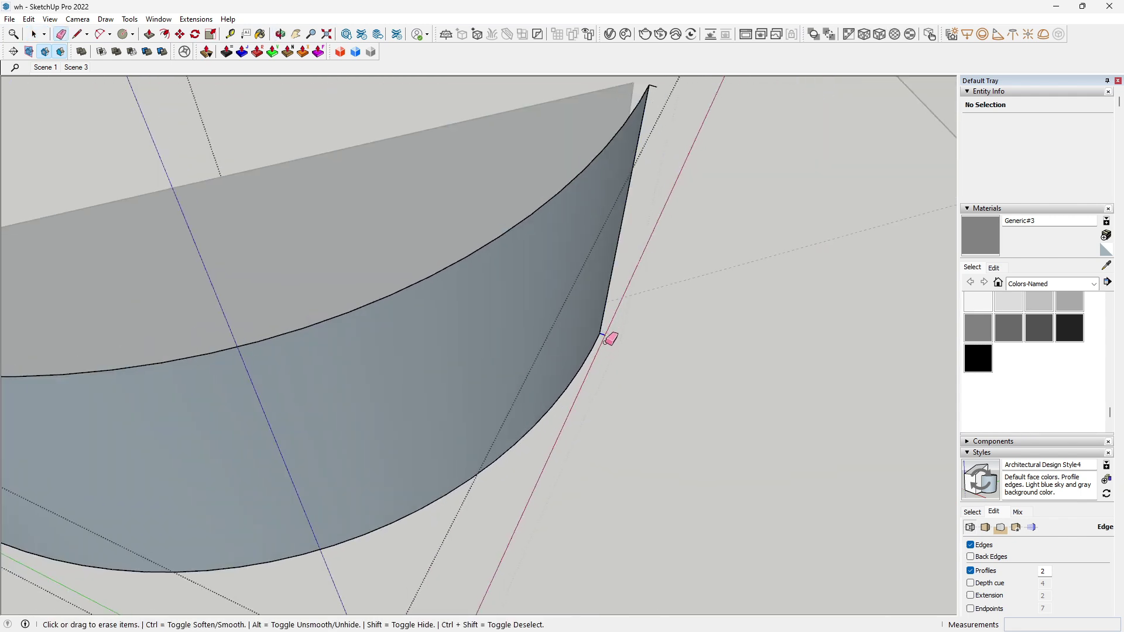
middle_click_drag(624, 171, 629, 162)
scroll(402, 409, "down", 5)
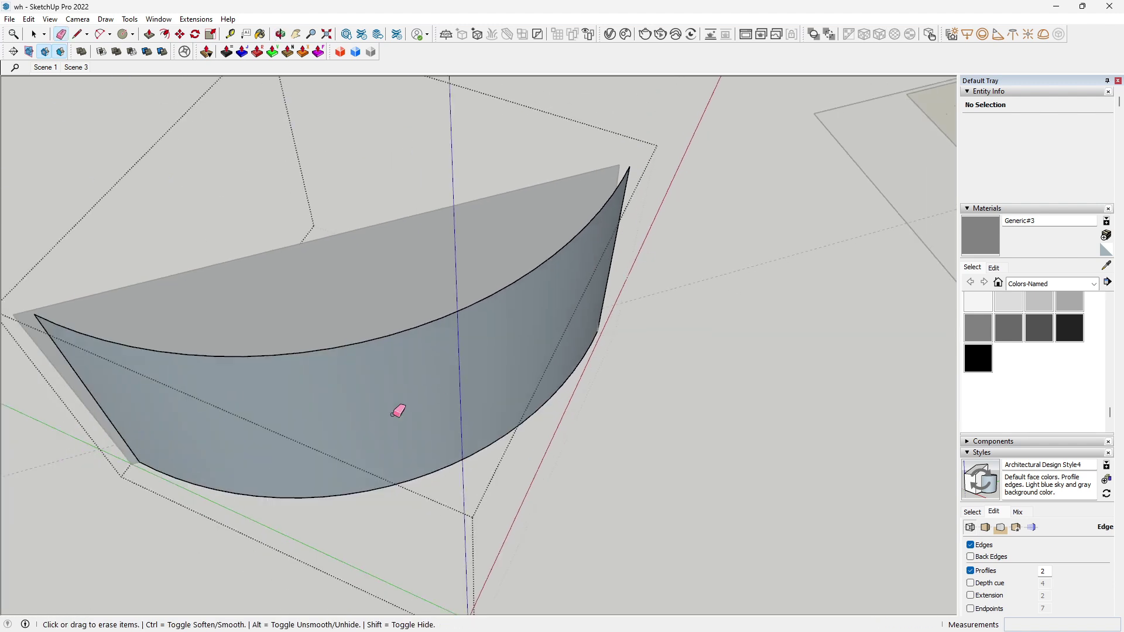
Set the flat fog panel's face texture to Projected.
mouse_move(402, 409)
middle_mouse_down()
mouse_move(546, 421)
mouse_move(652, 369)
mouse_move(805, 326)
mouse_move(635, 384)
middle_mouse_up()
key("space")
left_click(684, 326)
middle_click_drag(684, 326, 608, 326)
right_click(609, 326)
mouse_move(672, 477)
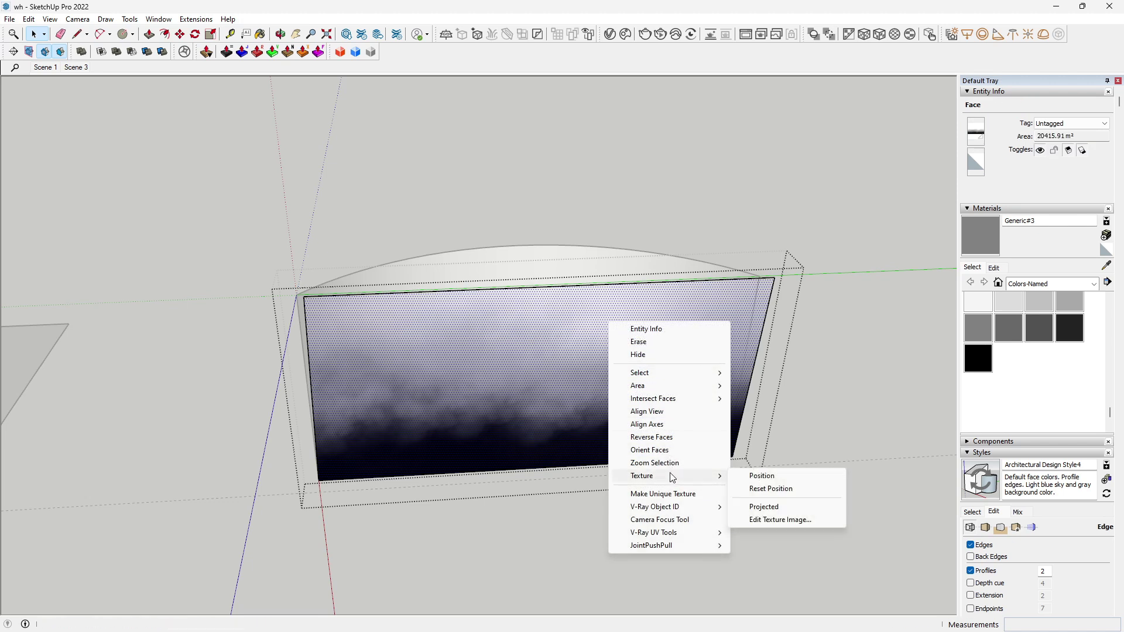
left_click(768, 507)
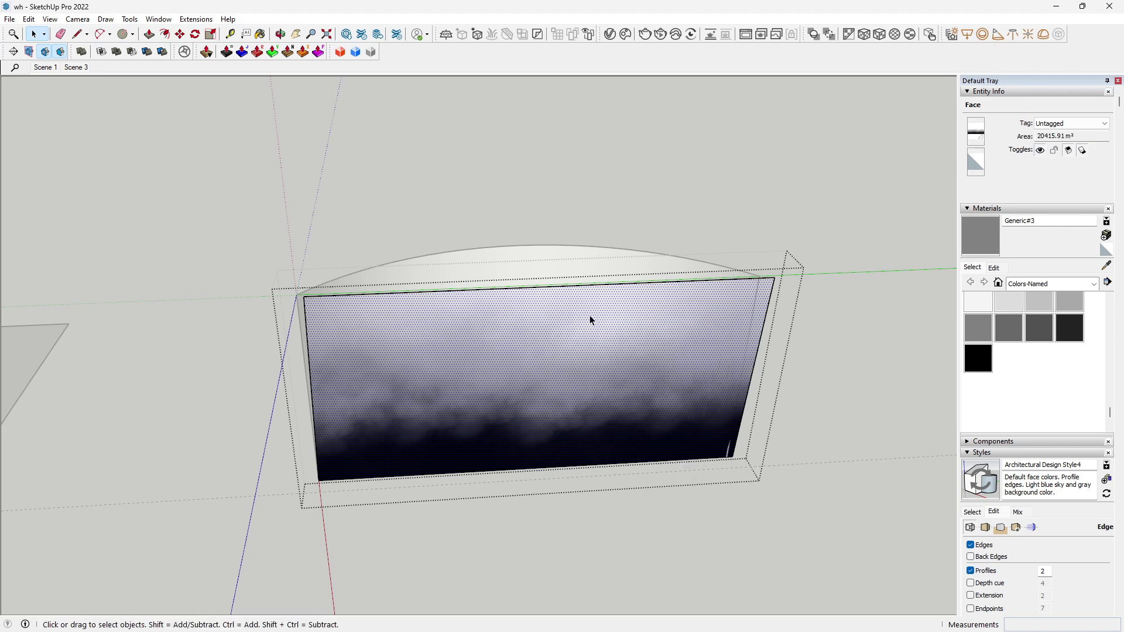
Enlarge the fog panel's face by moving its edge so it covers the curved wall.
middle_click_drag(590, 318, 504, 359)
middle_click_drag(583, 230, 625, 219)
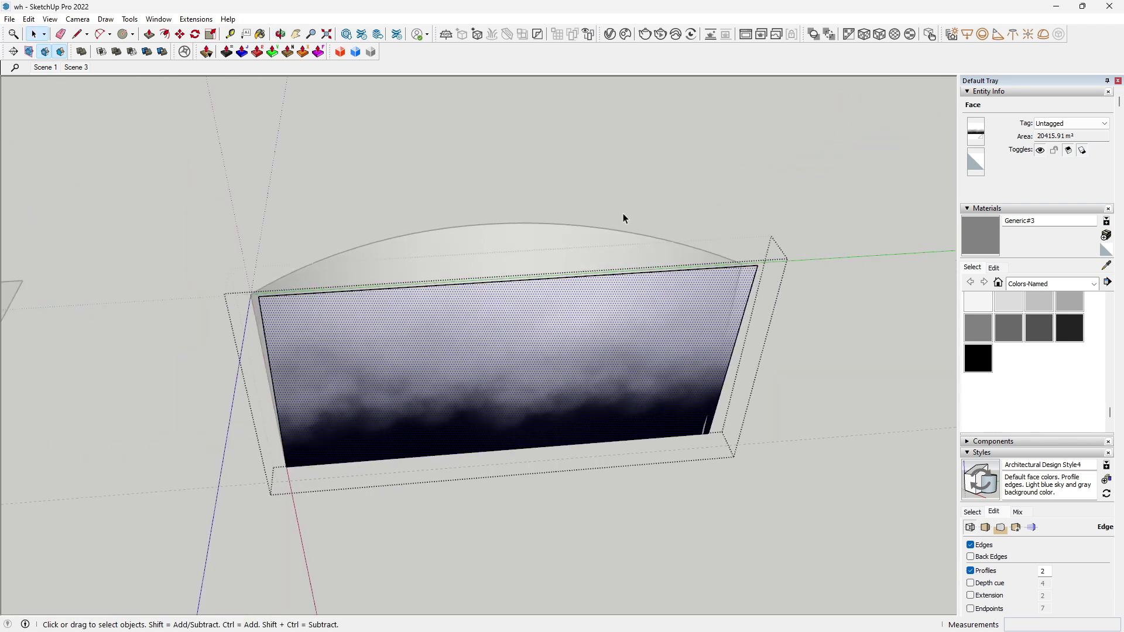
left_click(651, 173)
left_click(634, 329)
scroll(631, 387, "up", 1)
key("m")
middle_click_drag(694, 466, 456, 432)
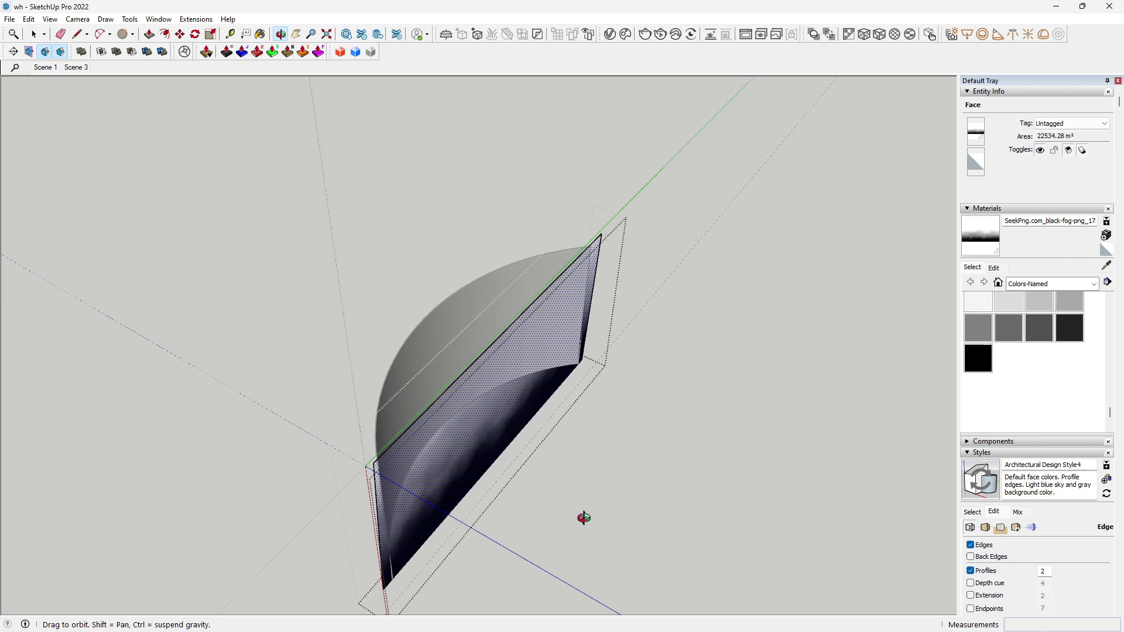
Check the panel face's texture options and sample its fog material.
right_click(456, 432)
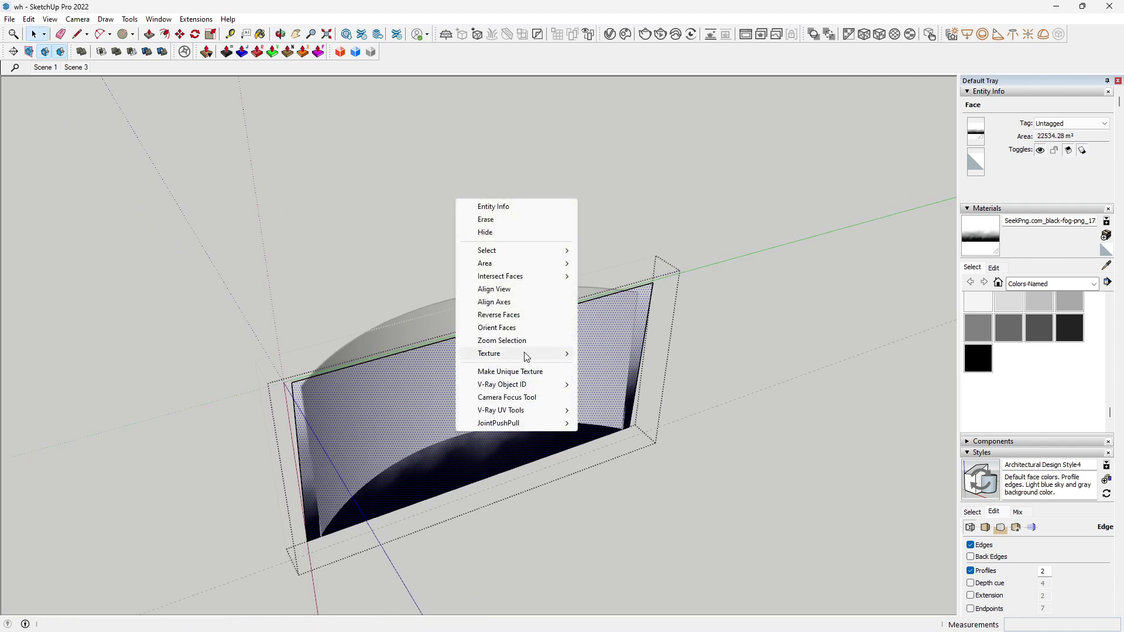
mouse_move(525, 357)
left_click(454, 482)
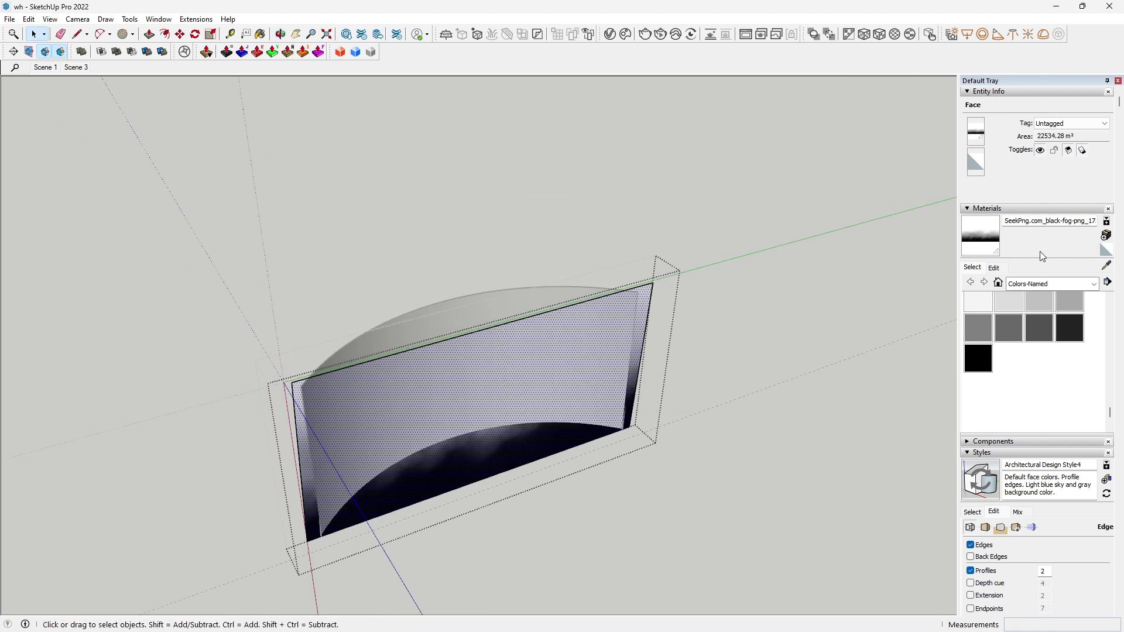
left_click(1106, 265)
left_click(475, 443)
Open the curved wall group and paint its surface with the sampled fog material.
key("space")
double_click(479, 310)
left_click(481, 306)
key("b")
left_click(476, 316)
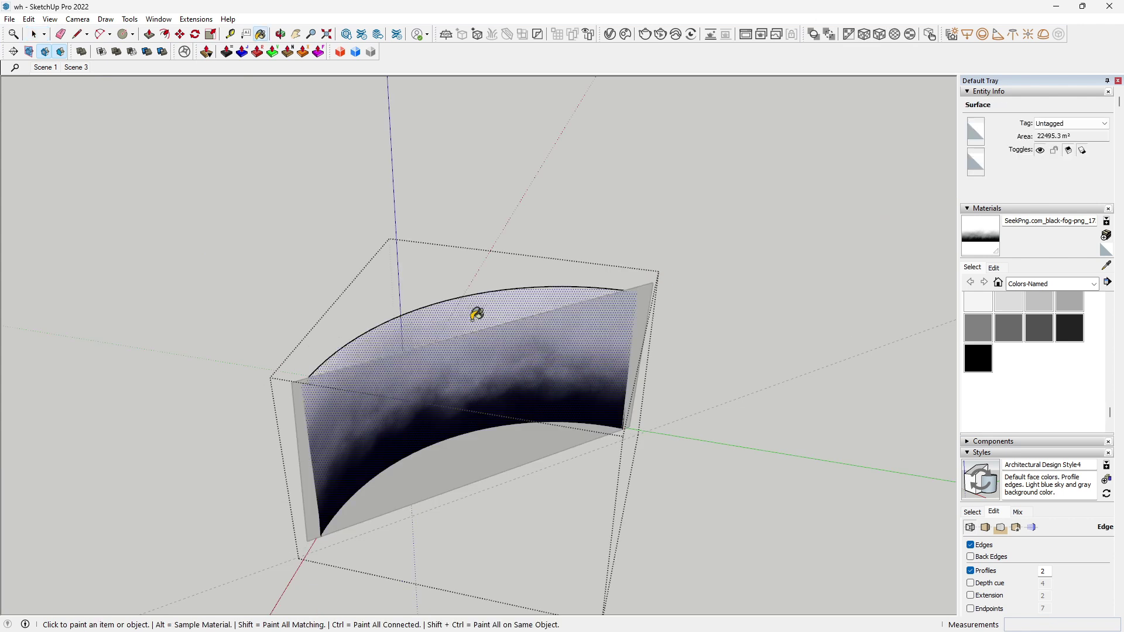
left_click(570, 260)
Move the flat fog panel away from the curved wall.
left_click(515, 373)
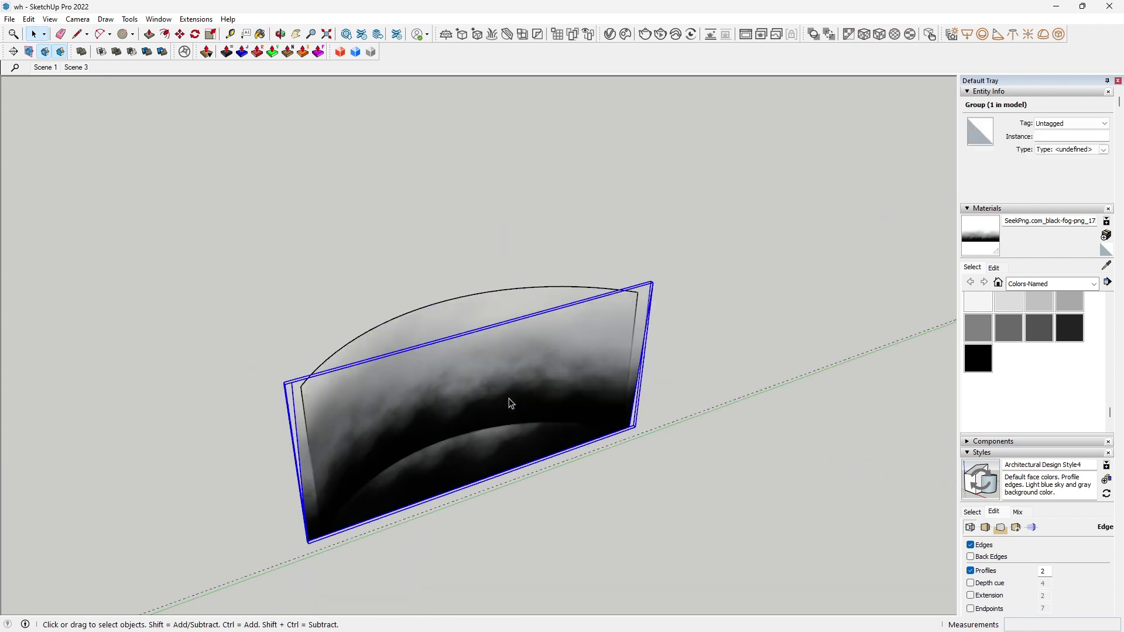
middle_click_drag(497, 384, 393, 386)
key("m")
left_click(339, 514)
left_click(852, 432)
Move the curved fog wall group over to the terrain so it stands behind the cabin.
key("space")
middle_click_drag(475, 375, 281, 350)
scroll(461, 362, "up", 4)
middle_click_drag(336, 392, 522, 382)
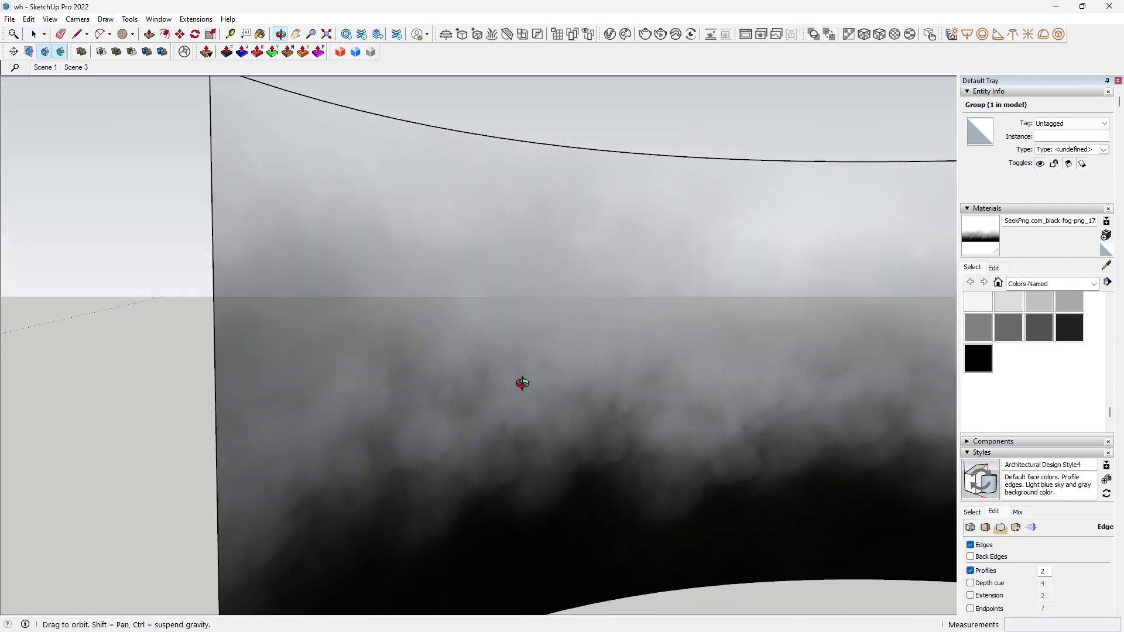
scroll(370, 385, "down", 4)
middle_click_drag(371, 391, 528, 342)
left_click(525, 369)
key("m")
left_click(468, 464)
middle_click_drag(468, 464, 309, 406)
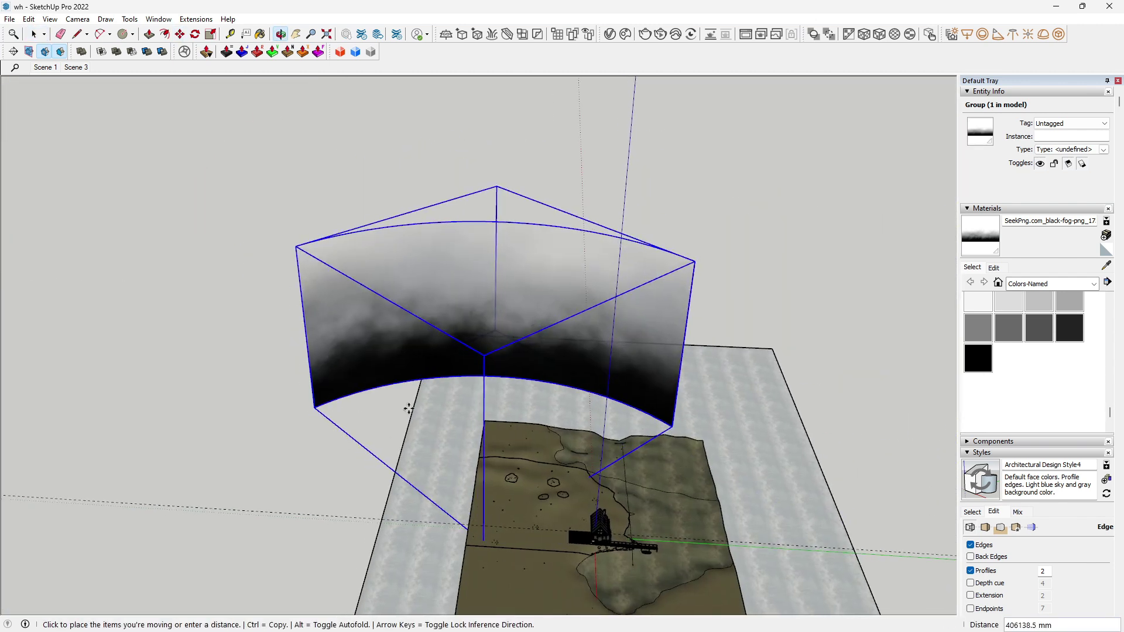
left_click(410, 361)
Scale up the curved fog wall so it spans the full background behind the terrain.
middle_click_drag(384, 366, 73, 430, "shift")
key("s")
left_click_drag(456, 288, 665, 191)
middle_click_drag(403, 296, 527, 252)
left_click_drag(283, 188, 126, 164)
left_click(37, 143)
middle_click_drag(38, 143, 509, 262)
left_click(542, 252)
left_click(568, 310)
Lower the enlarged fog wall so its dark base sits below the terrain.
middle_click_drag(607, 459, 596, 341)
key("m")
left_click(769, 364)
left_click(779, 487)
middle_click_drag(445, 487, 588, 518)
Inspect the fog wall's coverage behind the cabin up close and from the Scene 1 view.
key("space")
scroll(439, 503, "up", 5)
middle_click_drag(436, 497, 317, 417)
middle_click_drag(447, 389, 410, 391, "shift")
left_click(433, 132)
left_click(436, 85)
key("space")
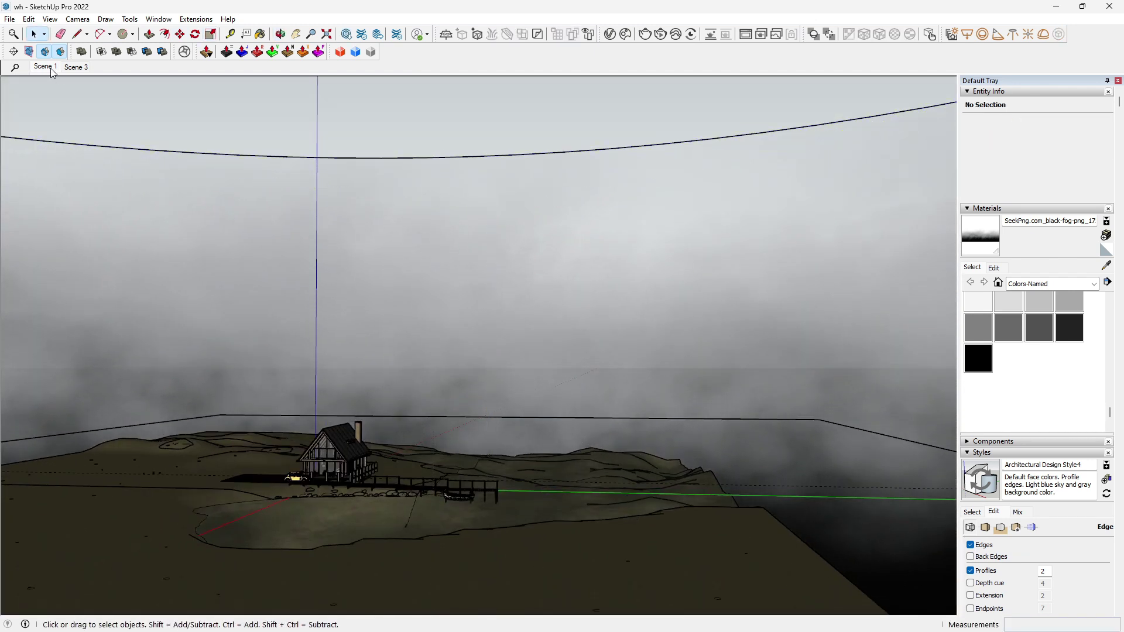
left_click(46, 67)
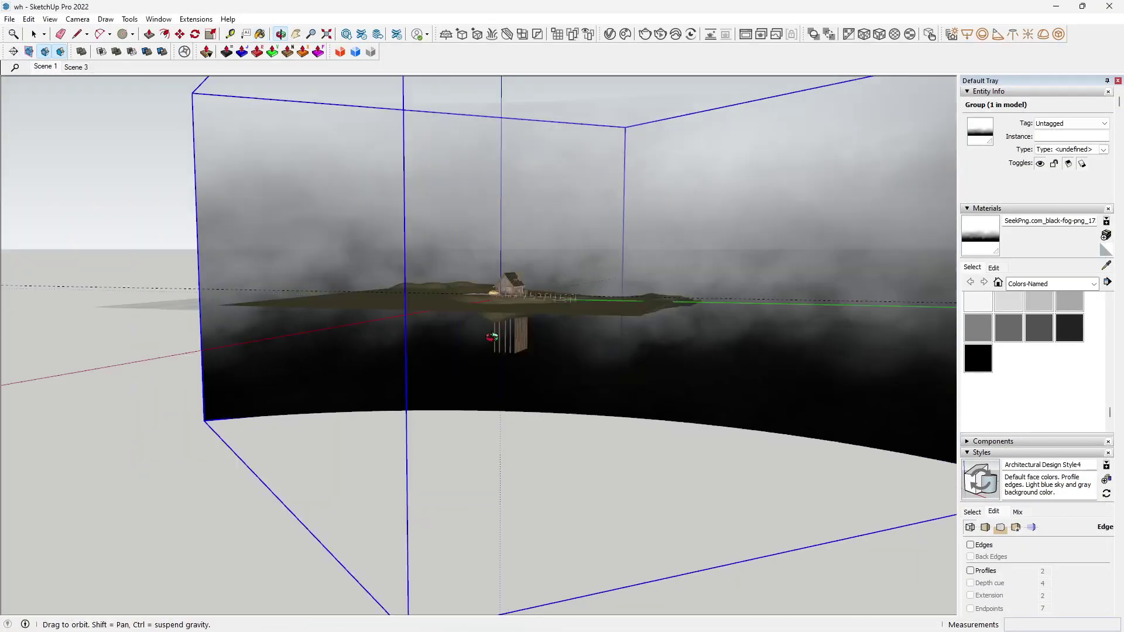
Copy the curved fog wall forward along the red axis, in front of the original.
middle_click_drag(492, 337, 367, 367)
middle_click_drag(520, 366, 479, 399)
left_click(33, 34)
scroll(246, 257, "down", 2)
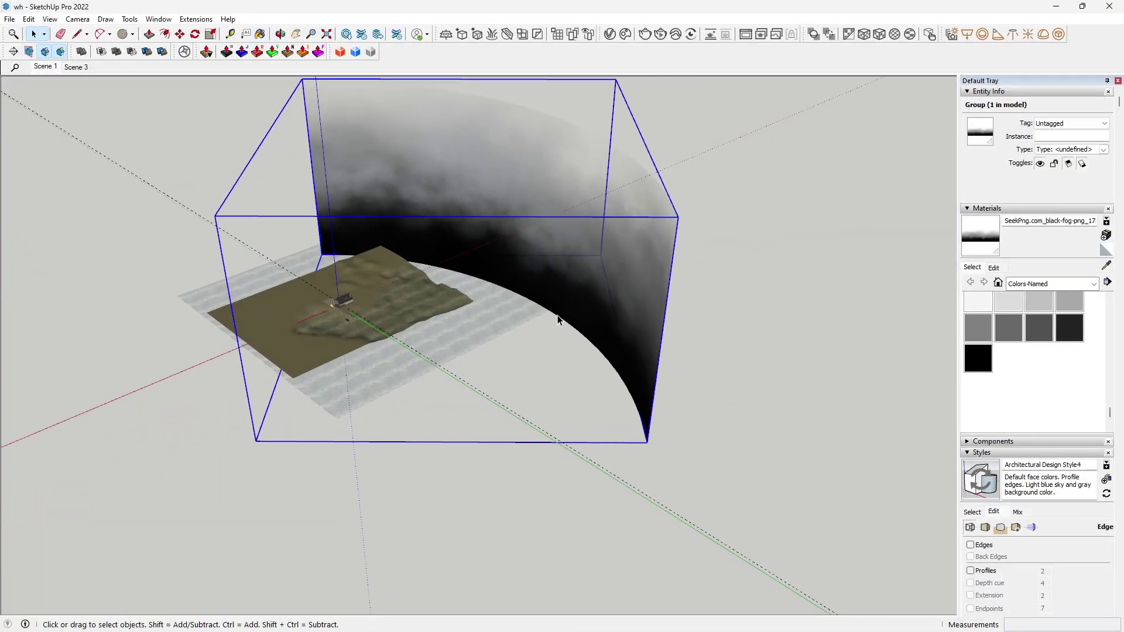
key("ctrl")
left_click(540, 395)
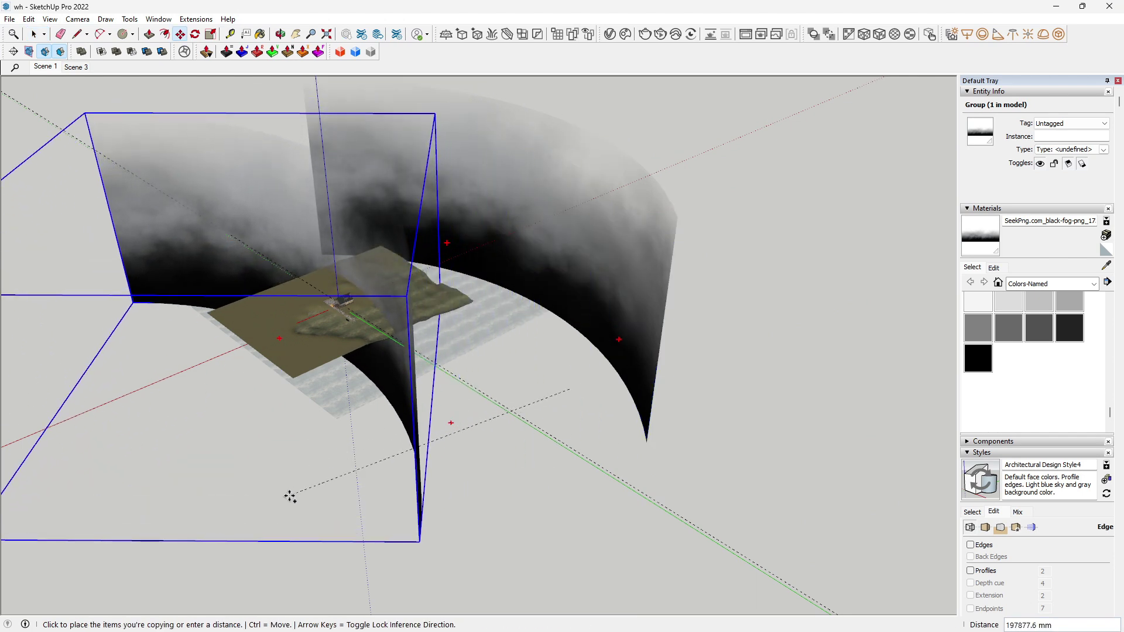
left_click(291, 497)
Scale down the copied fog wall so it is smaller than the wall behind it.
middle_click_drag(290, 497, 374, 313)
scroll(378, 313, "down", 4)
key("s")
left_click(258, 363)
middle_click_drag(480, 340, 327, 304)
left_click(345, 358)
middle_click_drag(357, 355, 632, 234)
left_click(218, 236)
left_click(311, 287)
Position the smaller fog wall around the back of the terrain, in front of the large wall.
middle_click_drag(328, 298, 597, 468)
key("m")
left_click(683, 602)
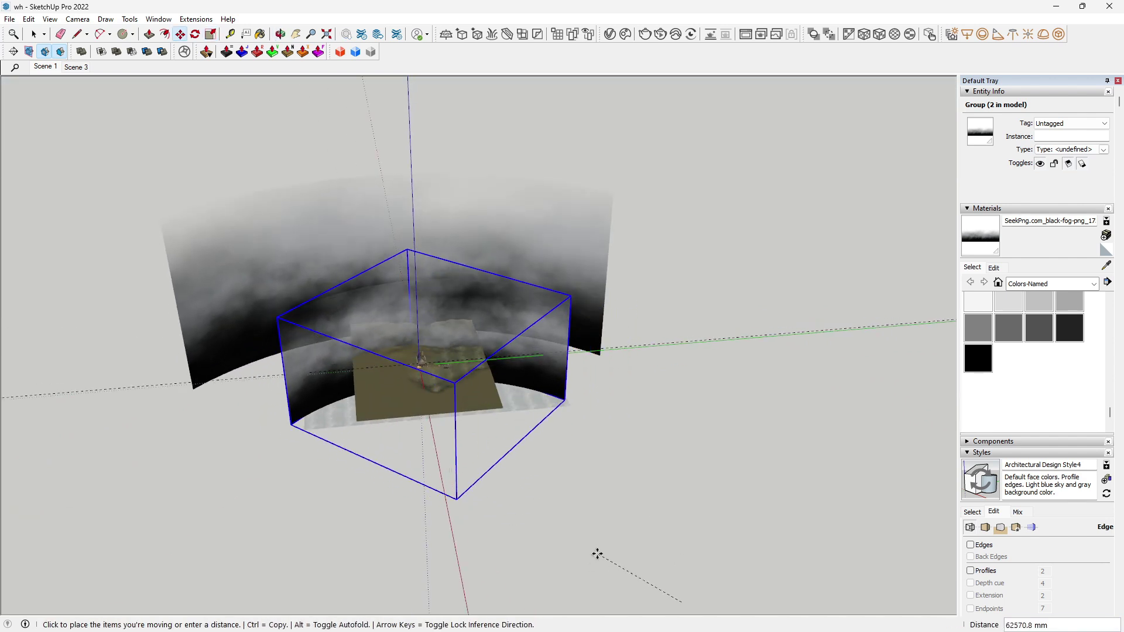
left_click(585, 545)
middle_click_drag(582, 544, 222, 423)
scroll(521, 506, "up", 3)
left_click(522, 507)
left_click(556, 499)
key("space")
Open the flat fog panel group, select its face, and import Fog-PNG-Free-Download from the FOGS folder as a texture.
middle_click_drag(293, 403, 357, 352)
scroll(358, 352, "down", 2)
middle_click_drag(398, 386, 360, 345)
scroll(387, 351, "down", 2)
middle_click_drag(598, 363, 573, 321)
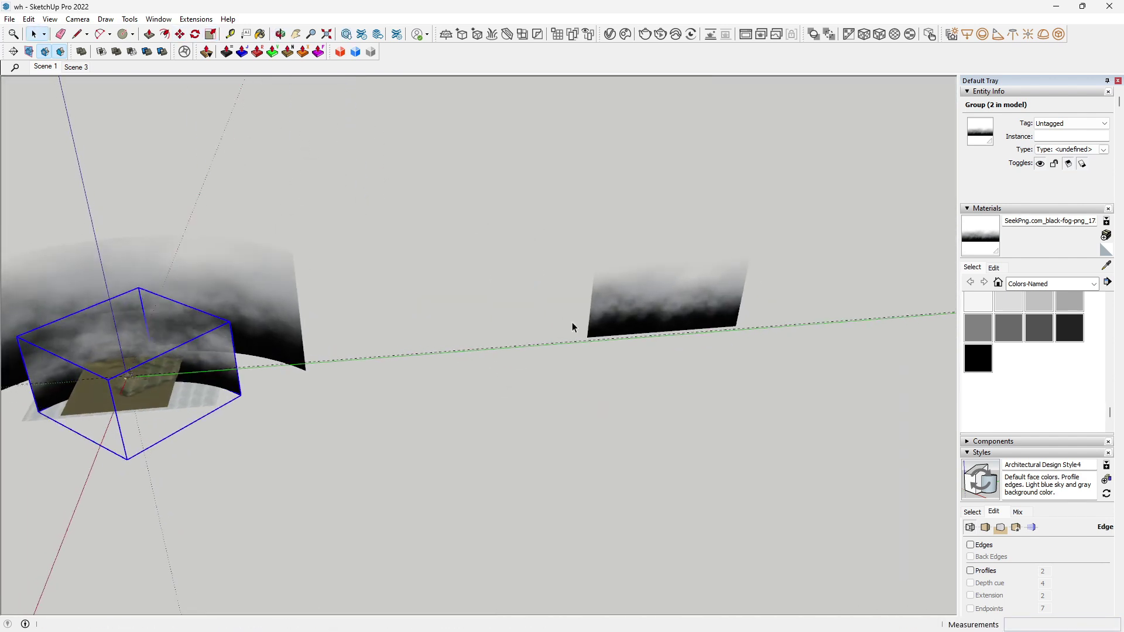
scroll(658, 294, "up", 3)
double_click(670, 298)
scroll(666, 300, "up", 2)
left_click(673, 296)
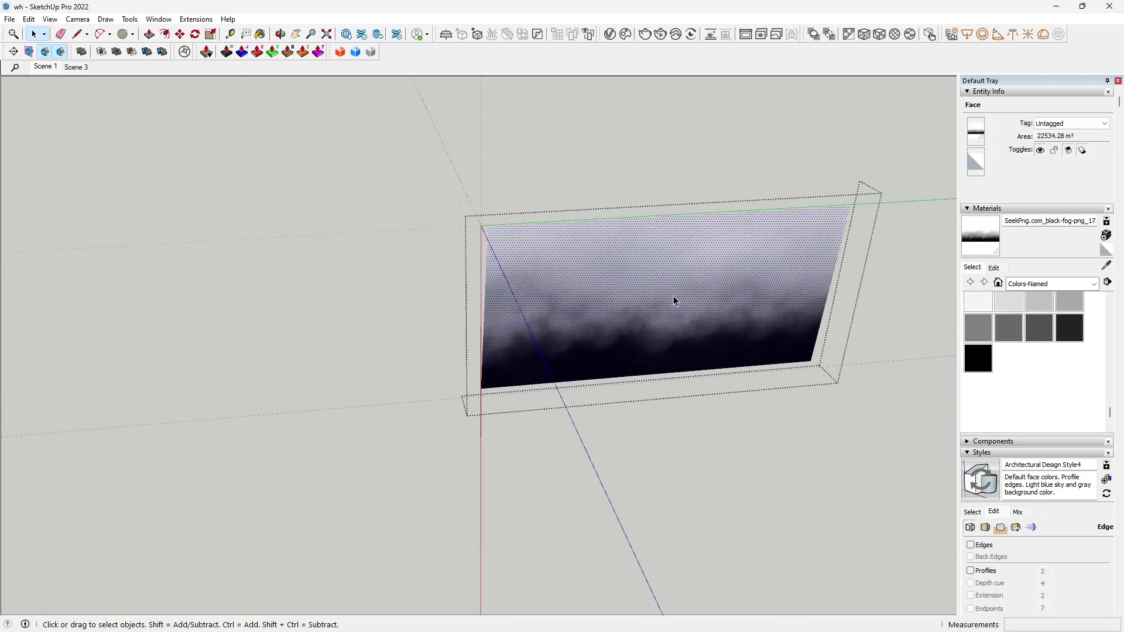
scroll(673, 296, "up", 2)
middle_click_drag(673, 296, 652, 278)
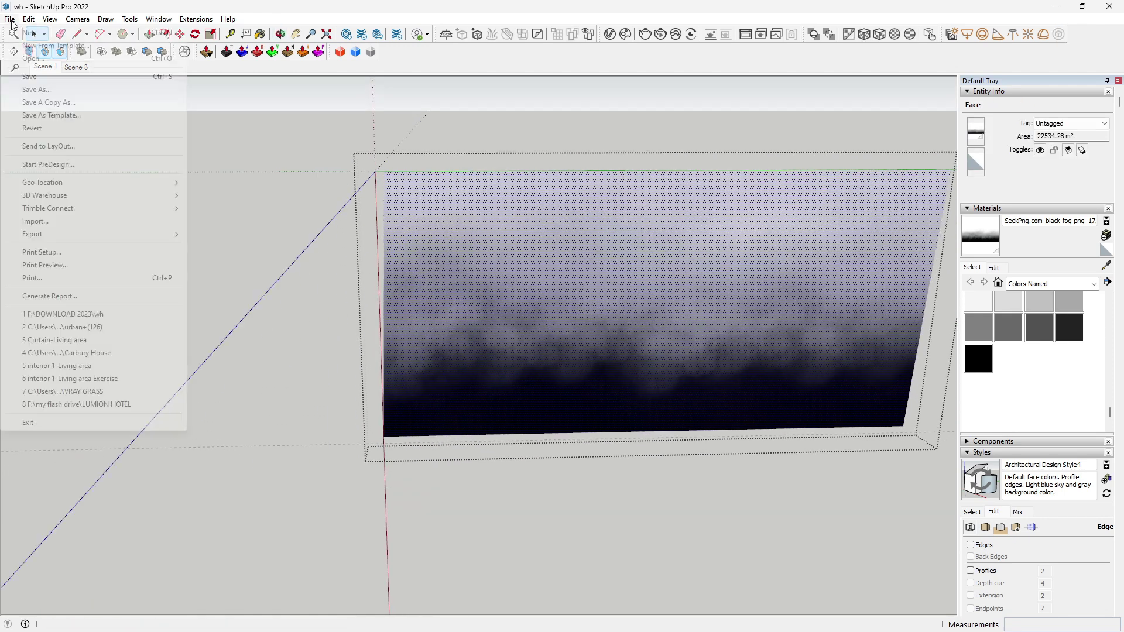
left_click(65, 221)
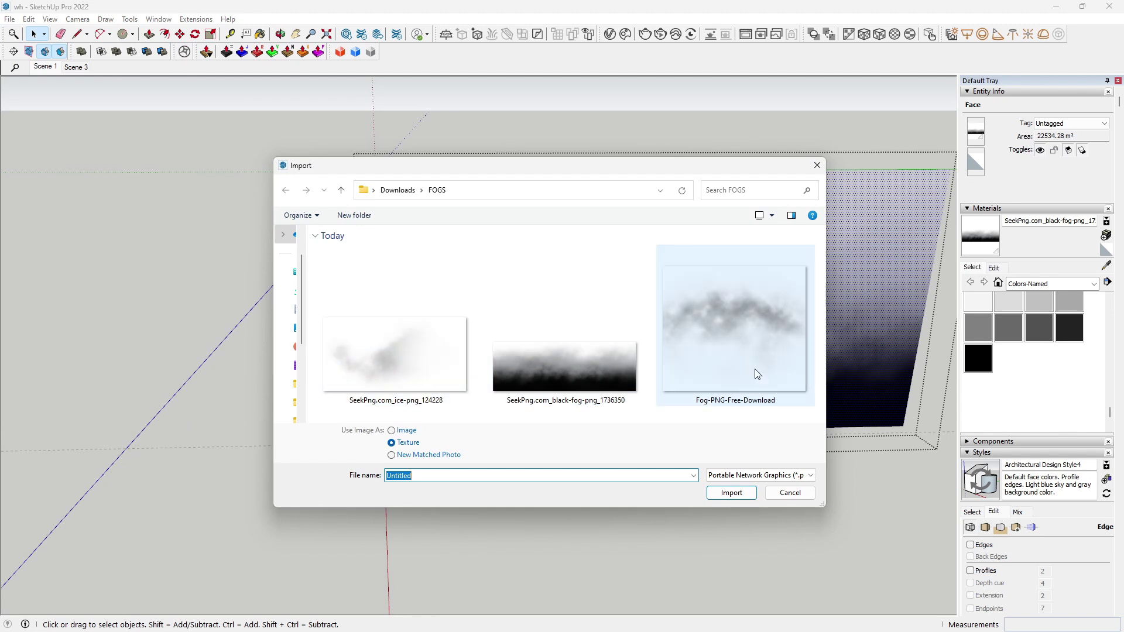
left_click(741, 355)
left_click(731, 492)
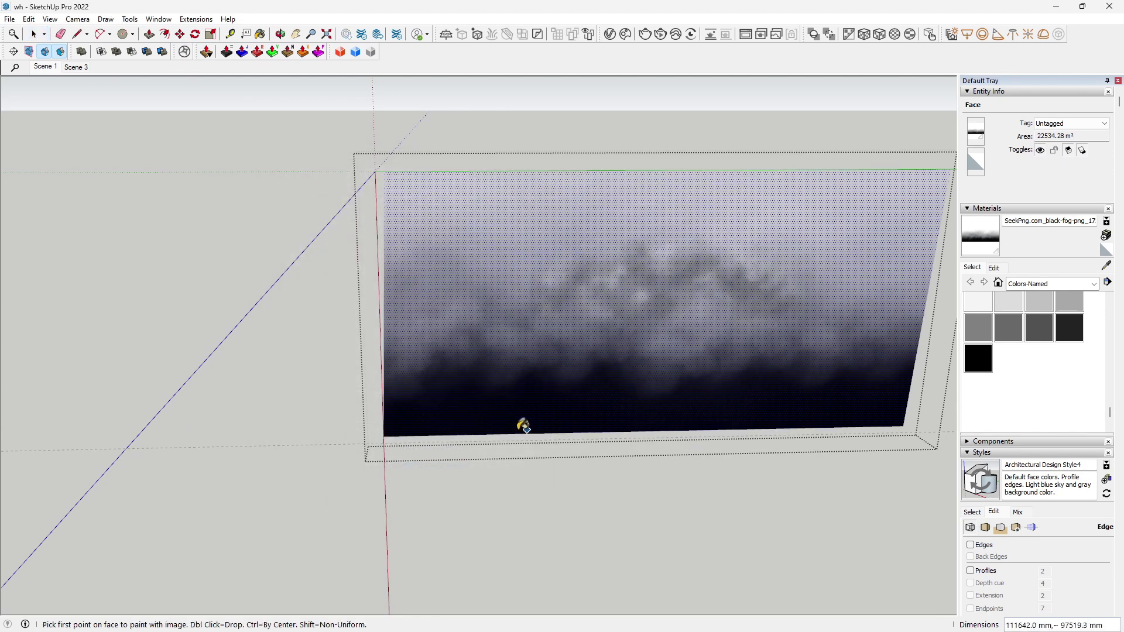
Turn on edges and profiles, and map the imported fog texture across the panel face from its lower corner to the opposite upper corner.
left_click(970, 570)
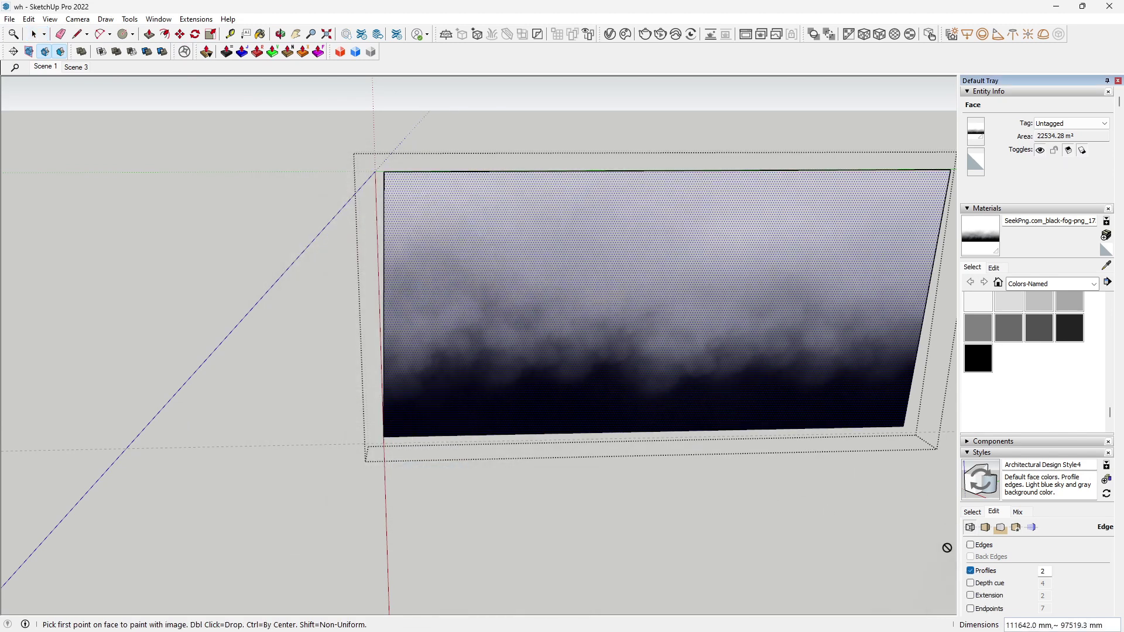
left_click(387, 434)
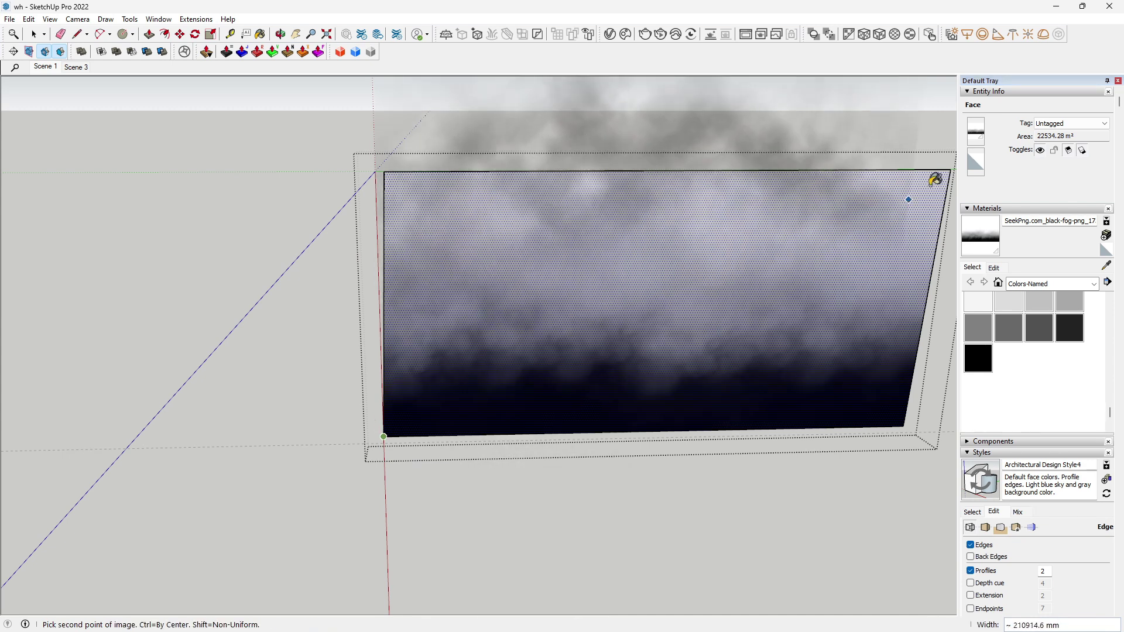
left_click(943, 174)
Try to raise the panel face's lower edge toward the fog texture, and undo the move.
middle_click_drag(882, 209, 650, 442)
left_click(650, 441)
key("m")
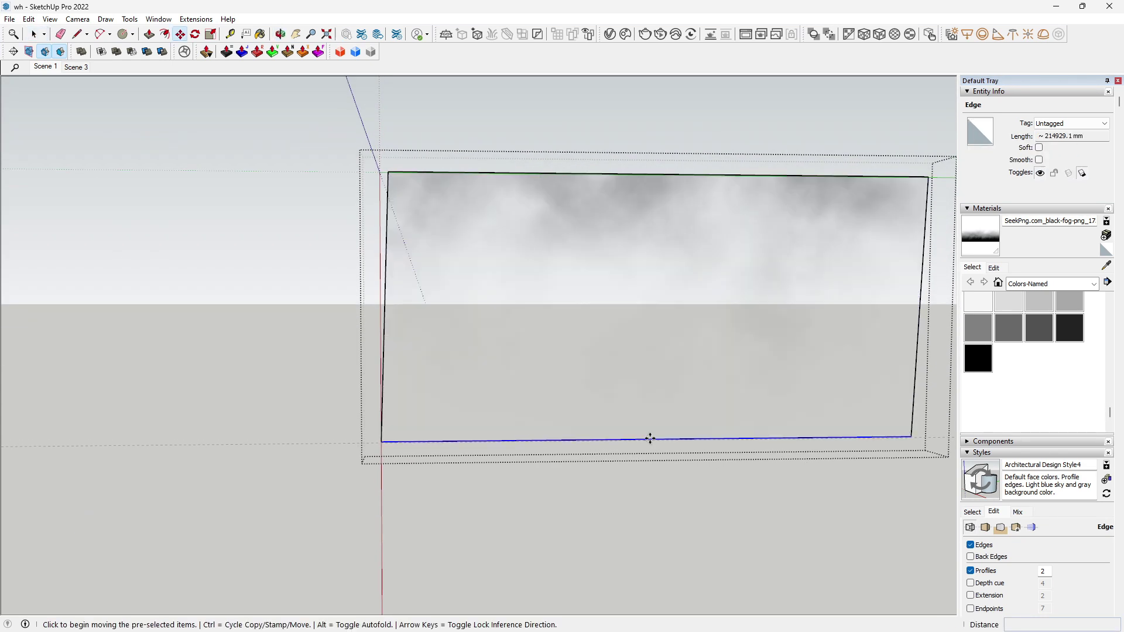
left_click(649, 440)
left_click(653, 284)
middle_click_drag(662, 198, 641, 244)
key("ctrl+z")
middle_click_drag(545, 360, 521, 398)
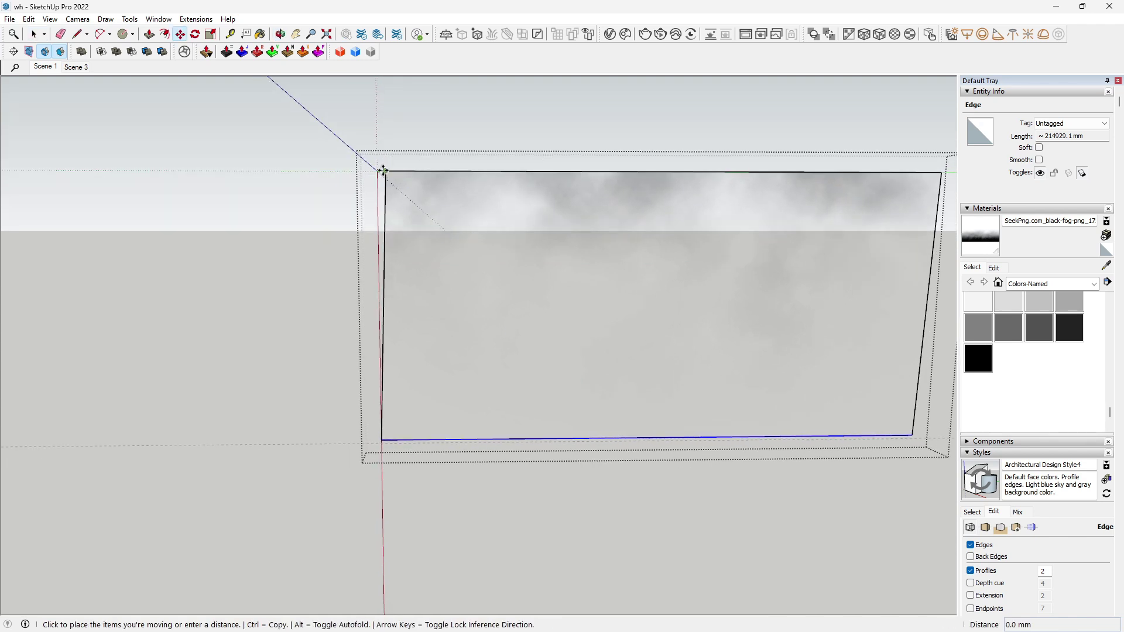
Move the panel face's two upper corners to straighten its slanted side edges.
left_click(384, 166)
key("space")
left_click(382, 165)
key("m")
left_click(384, 171)
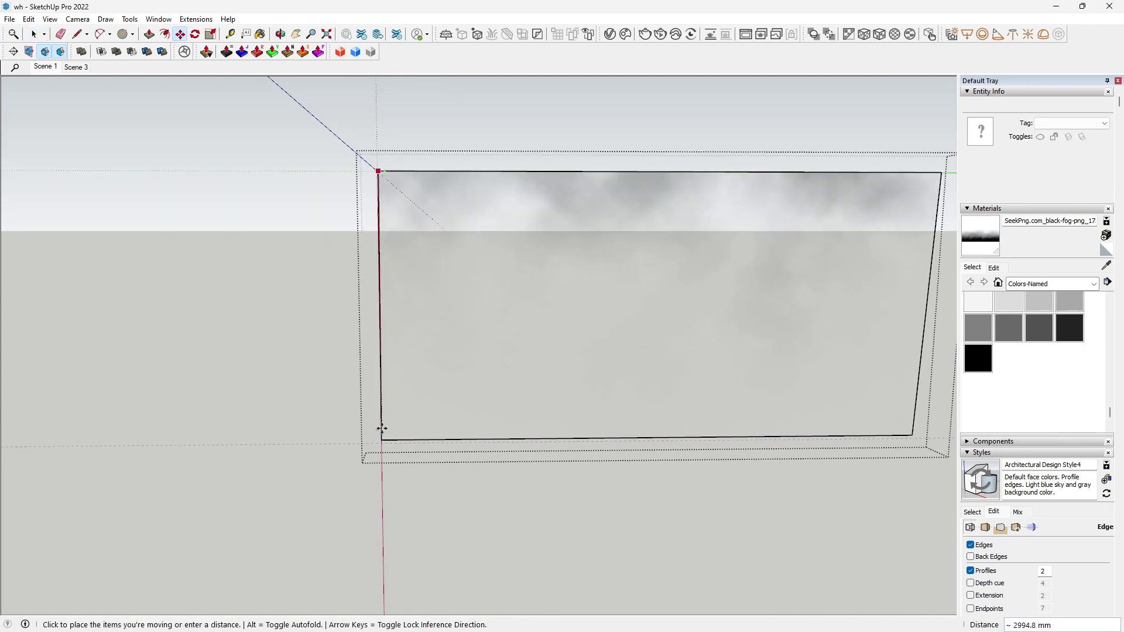
left_click(377, 172)
middle_click_drag(405, 305, 245, 307, "shift")
left_click(781, 176)
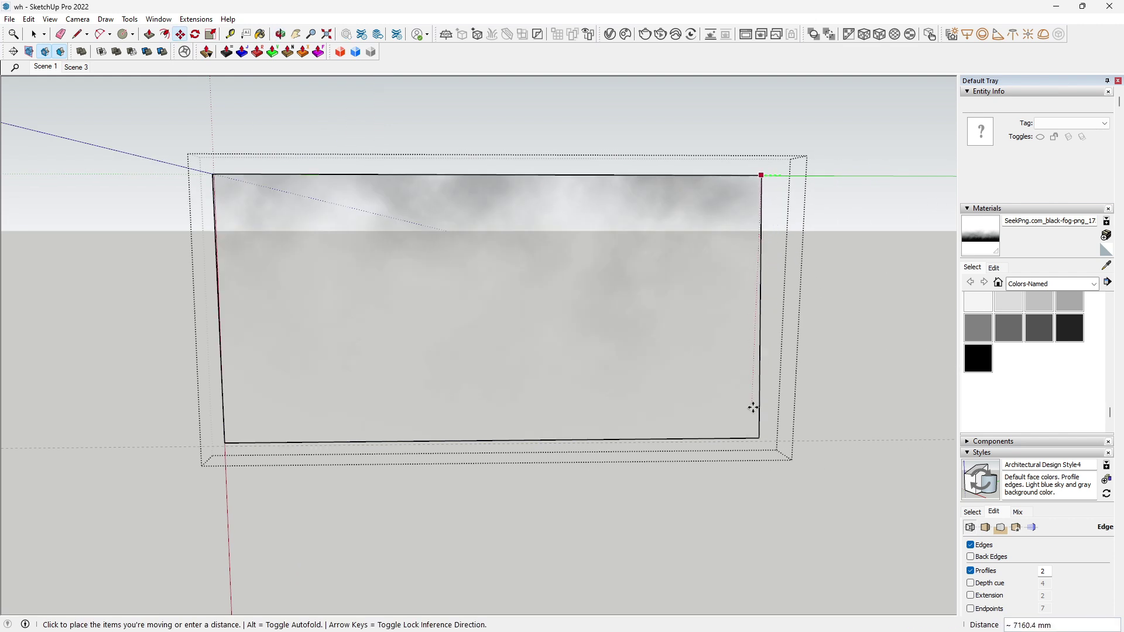
left_click(759, 437)
Raise the panel face's upper edge until the whole fog cloud fits on it.
scroll(569, 280, "down", 1)
middle_click_drag(569, 279, 609, 287)
key("space")
left_click(515, 196)
scroll(517, 198, "up", 1)
key("m")
left_click(518, 196)
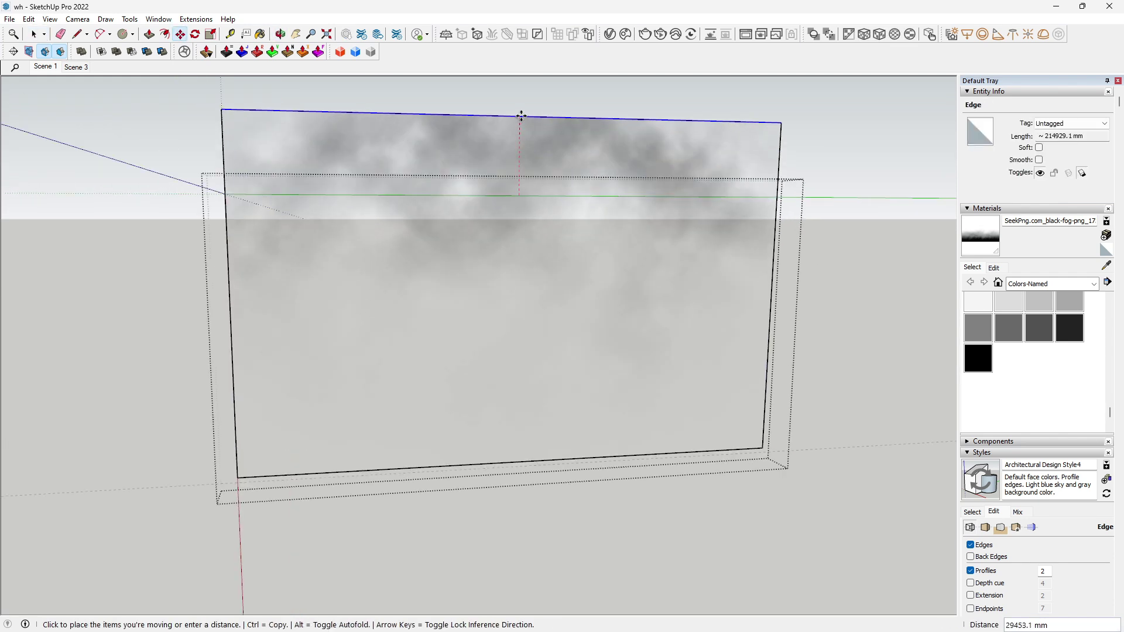
middle_click_drag(520, 96, 528, 129, "shift")
left_click(535, 103)
scroll(543, 103, "down", 1)
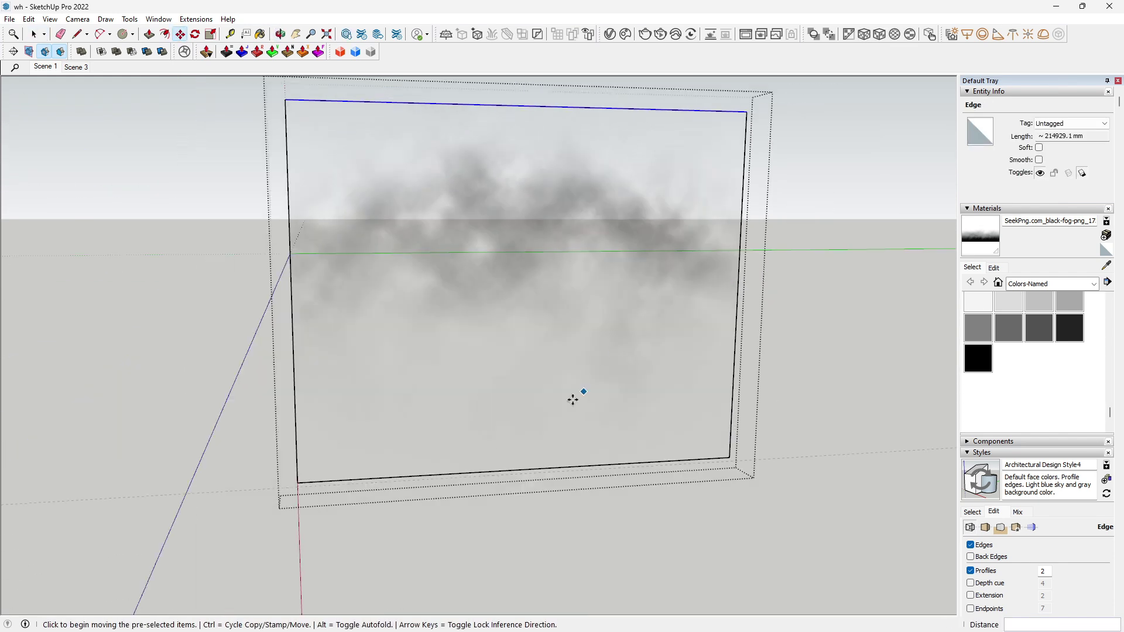
Raise the panel face's lower edge to just beneath the fog cloud.
key("space")
left_click(552, 467)
key("m")
left_click(552, 471)
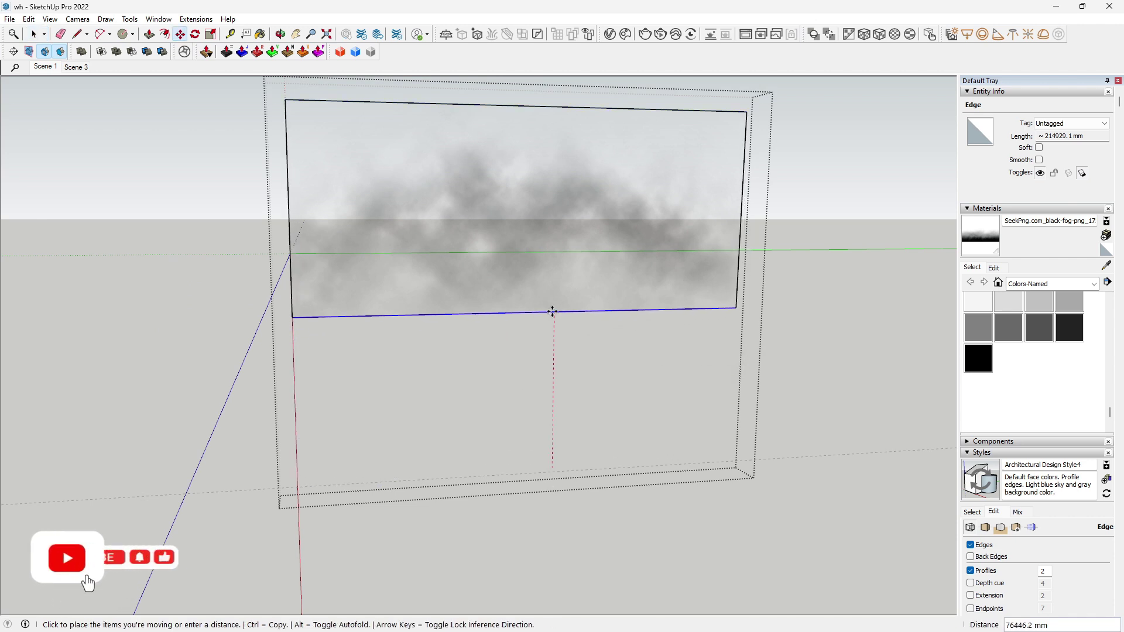
left_click(551, 305)
scroll(547, 289, "down", 3)
scroll(547, 289, "down", 1)
middle_click_drag(547, 288, 542, 333)
Close the panel group and move it by its lower corner onto the lower corner of the smaller curved wall.
key("space")
left_click(705, 339)
left_click(510, 278)
key("m")
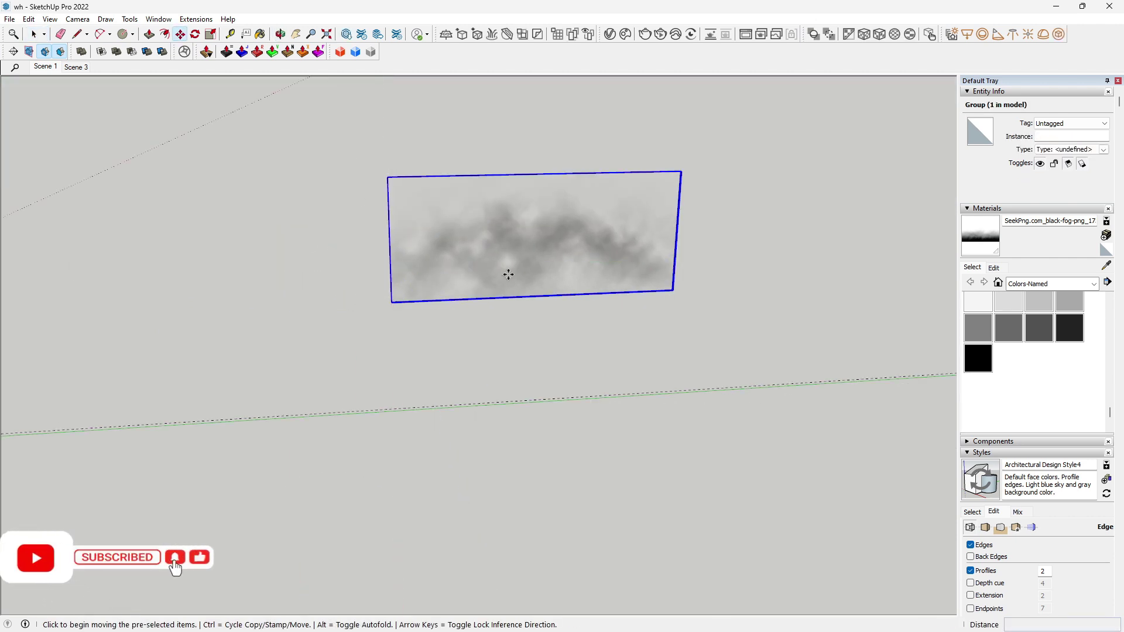
left_click(392, 301)
scroll(439, 343, "down", 5)
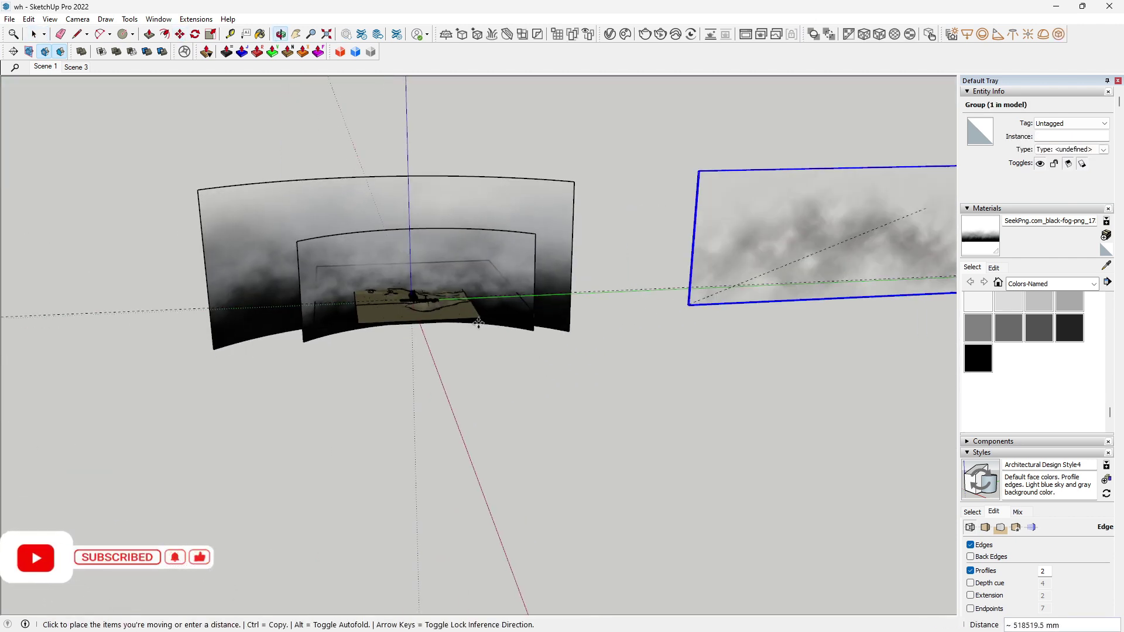
scroll(289, 330, "up", 2)
scroll(317, 345, "up", 5)
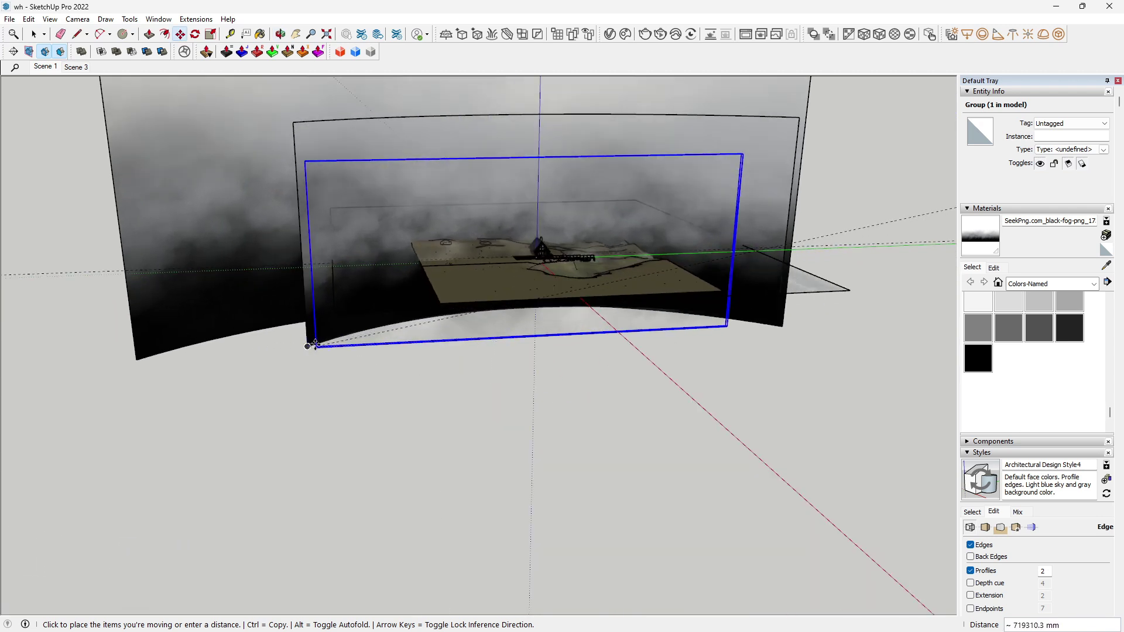
left_click(308, 347)
middle_click_drag(313, 332, 619, 302)
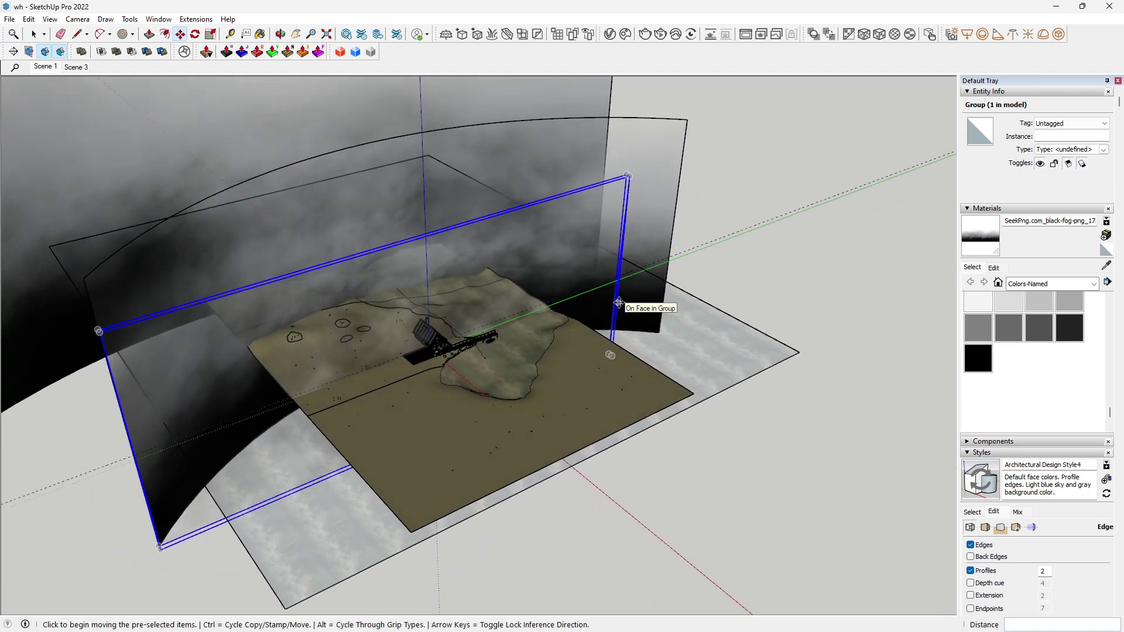
Scale the flat panel up from its upper corner to match the smaller curved wall's width and height.
key("s")
left_click(627, 175)
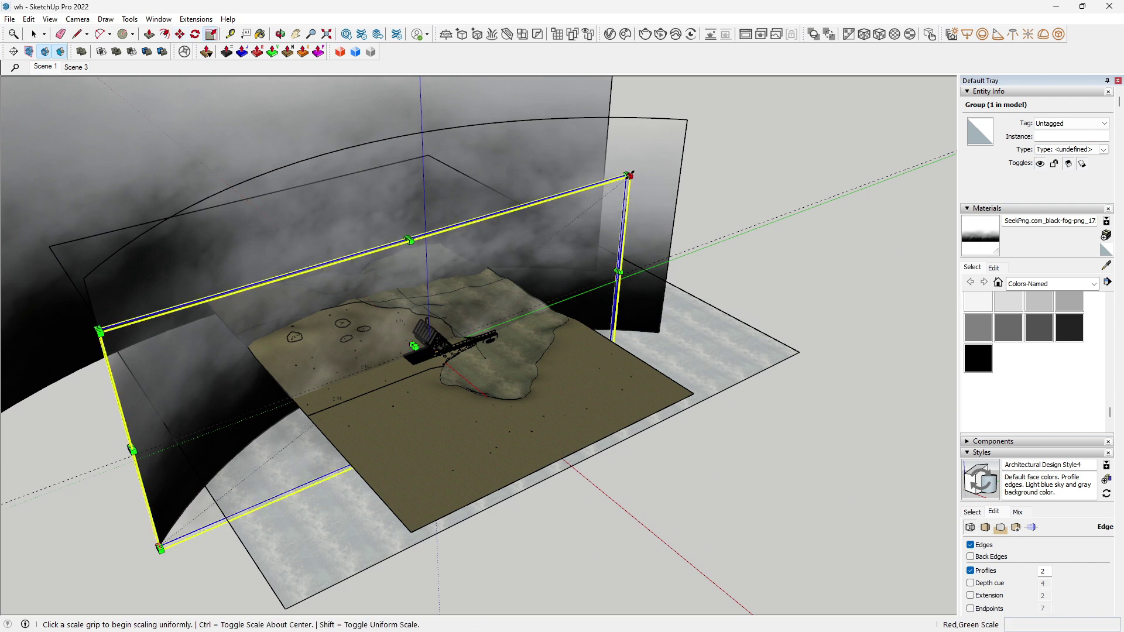
left_click(695, 118)
scroll(681, 195, "down", 1)
middle_click_drag(281, 351, 316, 319)
scroll(433, 179, "up", 1)
Open the flat panel group, check that its face texture is projected, and sample the face's fog material.
key("space")
left_click(463, 166)
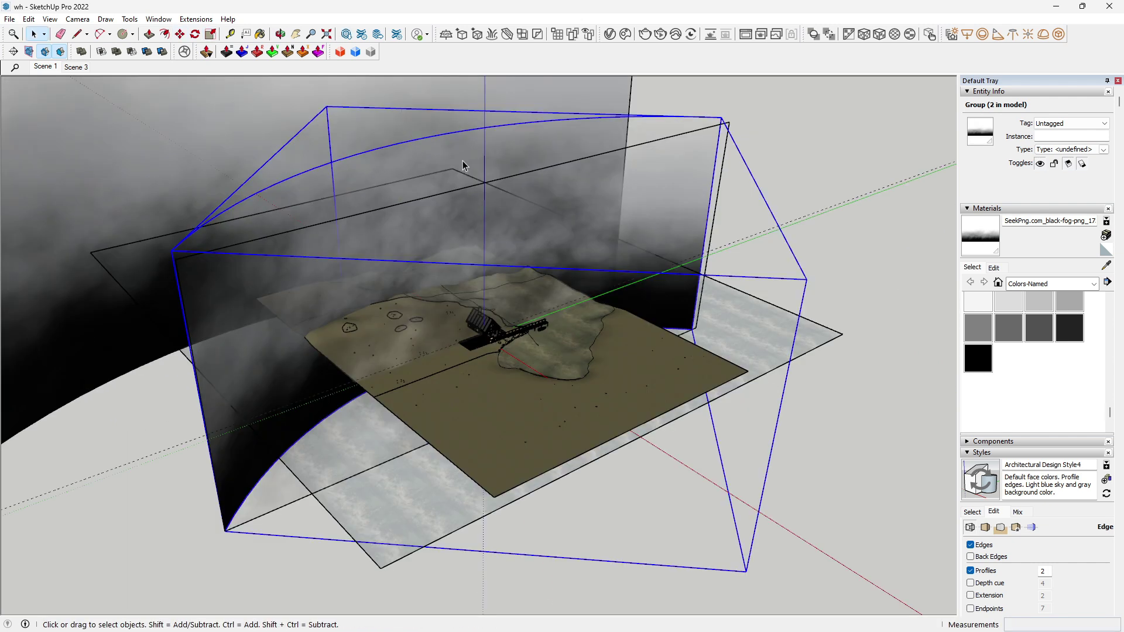
left_click(469, 211)
double_click(472, 204)
left_click(480, 215)
right_click(498, 212)
mouse_move(594, 367)
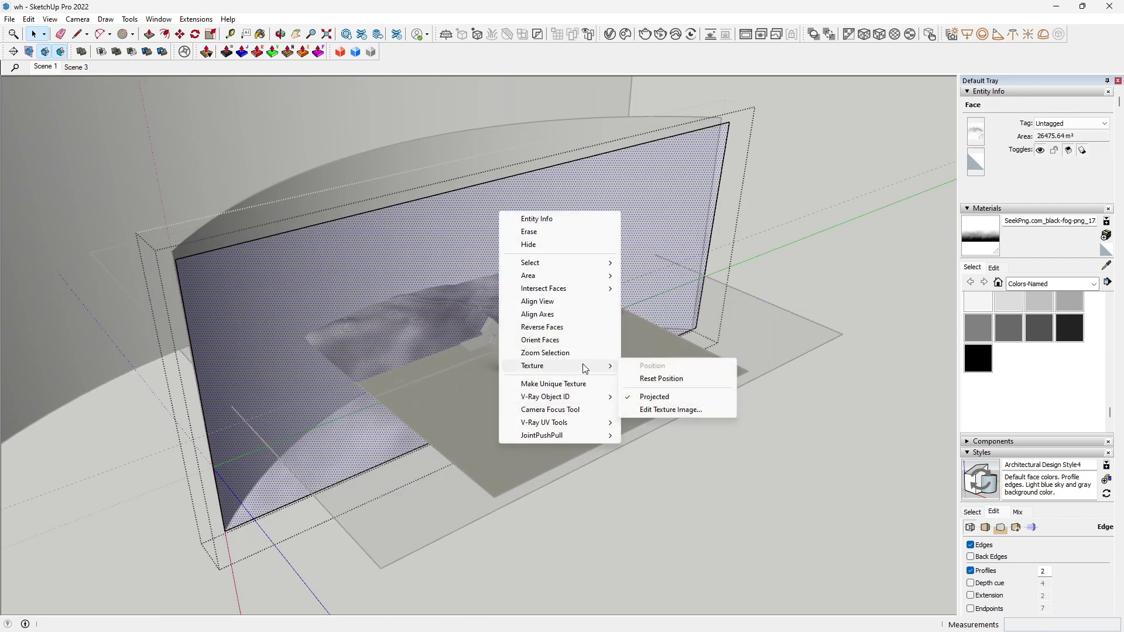
left_click(555, 218)
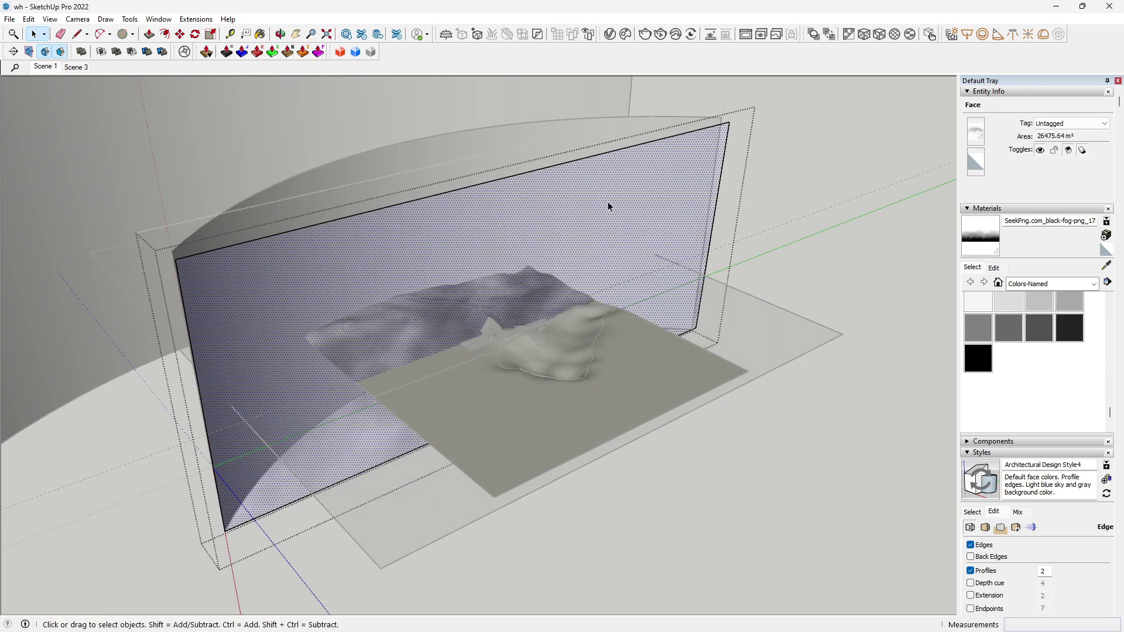
left_click(1106, 266)
left_click(527, 210)
Open the smaller curved wall group and paint its surface with the sampled Fog-PNG-Free-Download material.
key("space")
left_click(437, 151)
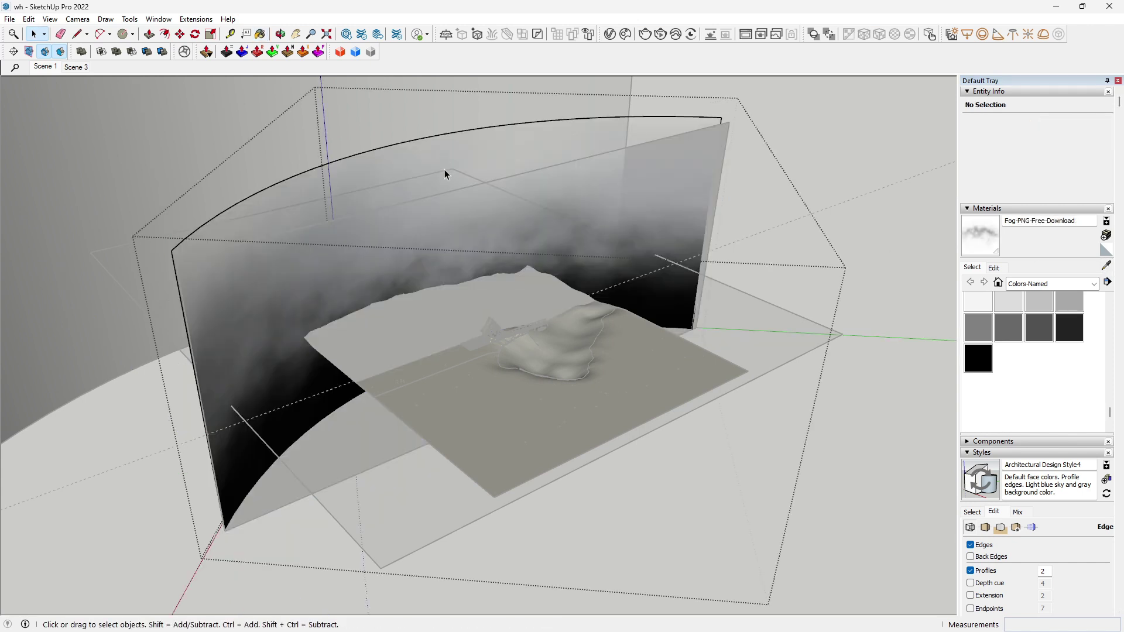
left_click(445, 170)
key("b")
mouse_move(446, 165)
middle_mouse_down()
mouse_move(535, 348)
mouse_move(851, 236)
middle_mouse_up()
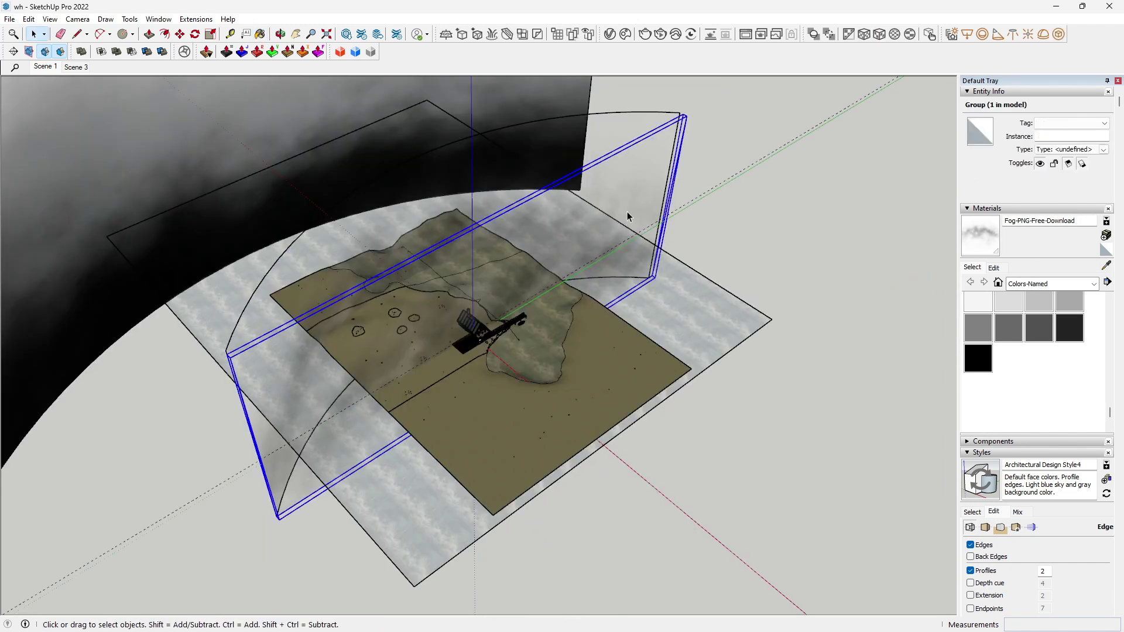
Move the flat fog panel away from the smaller curved wall, clear of the terrain.
key("m")
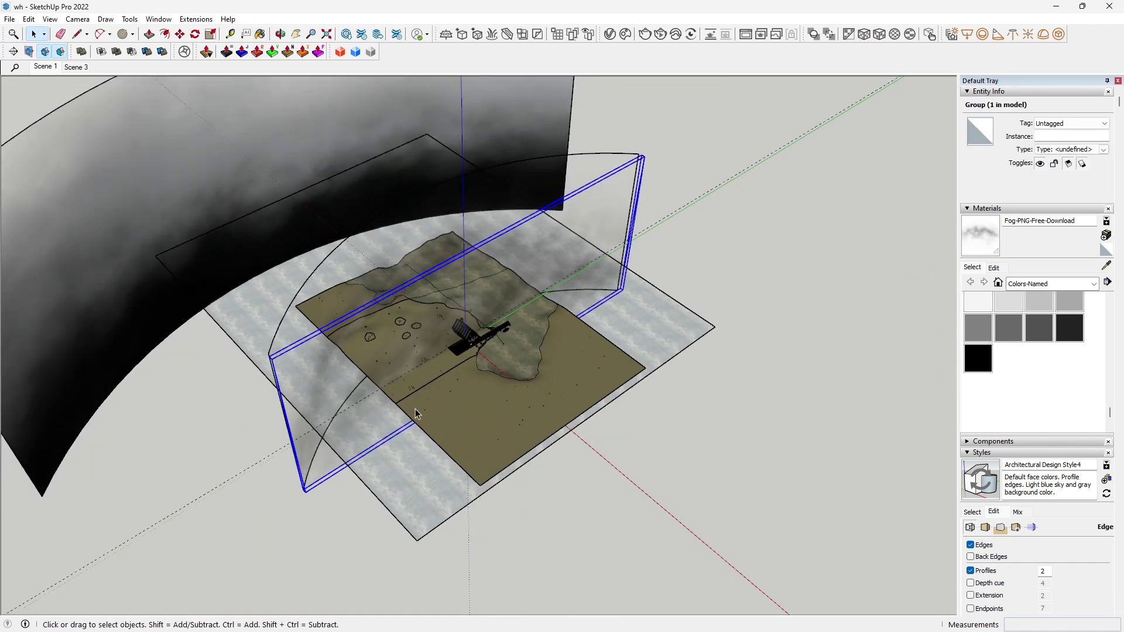
left_click(627, 212)
left_click(907, 94)
middle_click_drag(813, 328, 363, 202)
key("space")
scroll(335, 207, "up", 3)
middle_click_drag(319, 339, 431, 417)
scroll(519, 337, "up", 2)
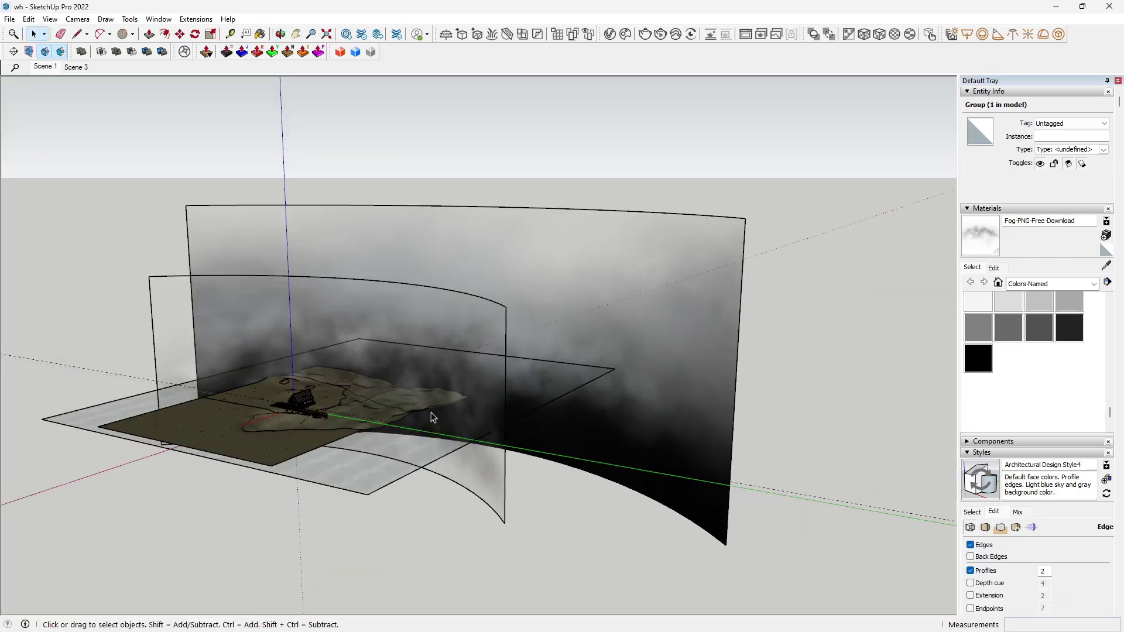
Clear the selection and check both fog layers behind the cabin from the Scene 1 view.
key("m")
middle_click_drag(440, 470, 468, 422)
left_click(462, 421)
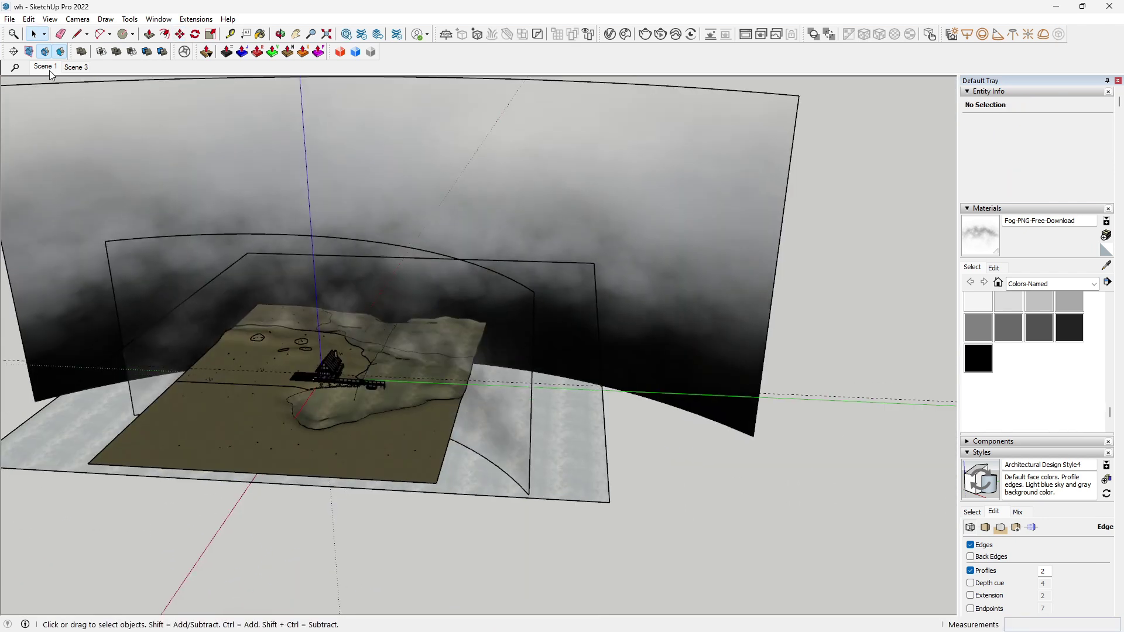
left_click(49, 71)
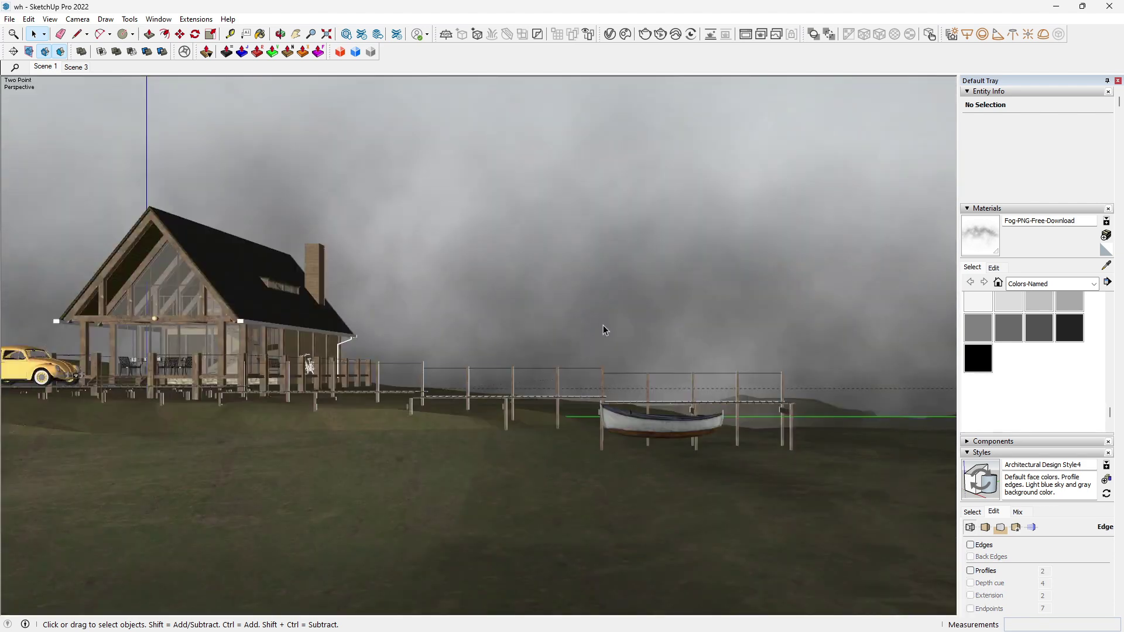
Render the Scene 1 view with V-Ray and inspect the fog behind the cabin, roof and pier up close.
left_click(645, 34)
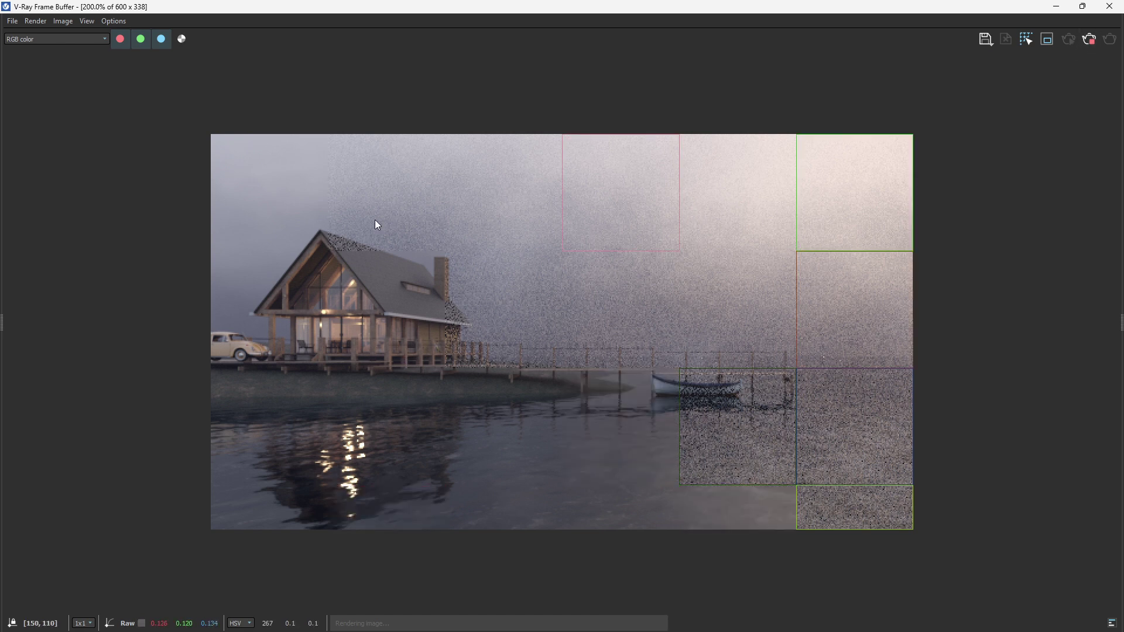
scroll(367, 194, "up", 1)
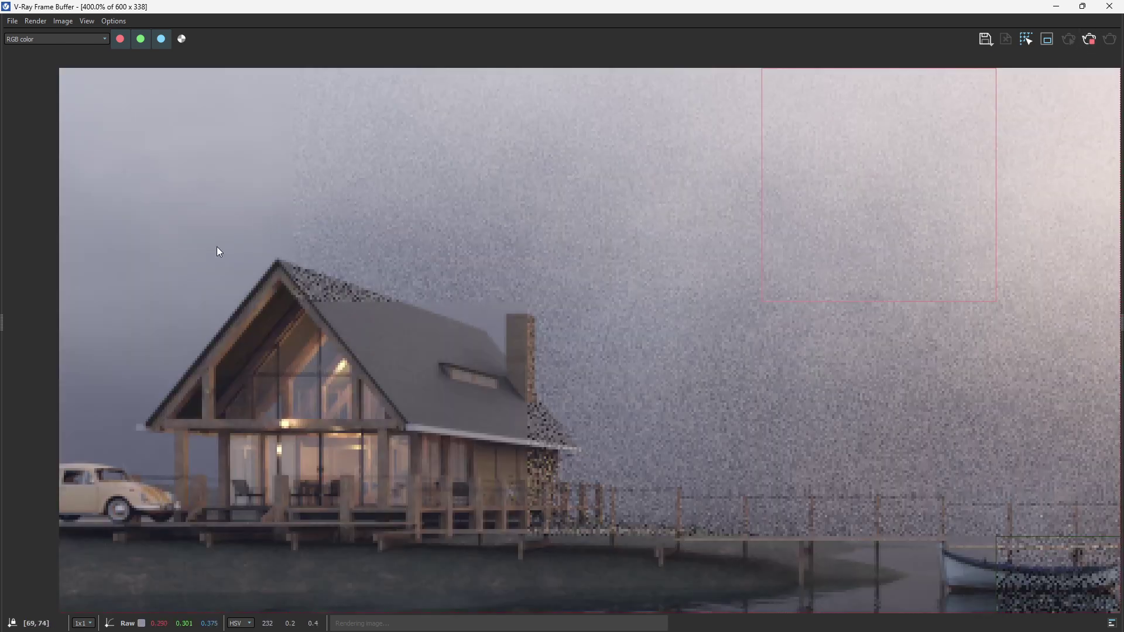
scroll(178, 284, "up", 1)
scroll(178, 284, "down", 1)
scroll(651, 310, "down", 2)
scroll(775, 329, "up", 1)
scroll(600, 284, "down", 1)
scroll(617, 314, "up", 1)
scroll(677, 293, "down", 1)
scroll(731, 258, "up", 1)
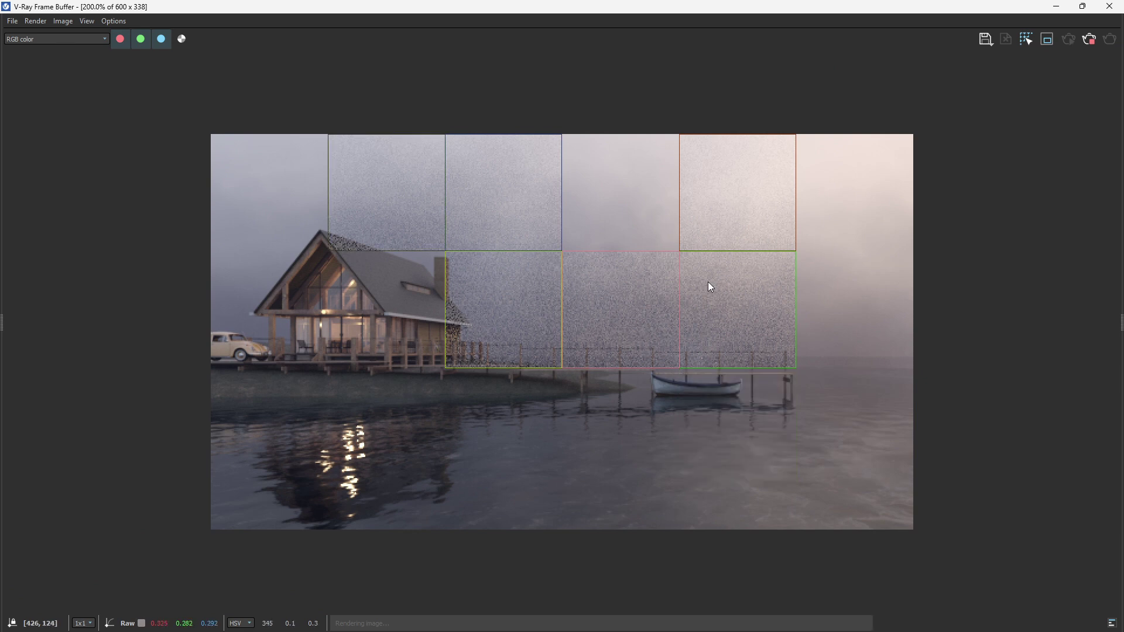
scroll(707, 296, "up", 1)
scroll(674, 316, "down", 1)
scroll(623, 248, "up", 1)
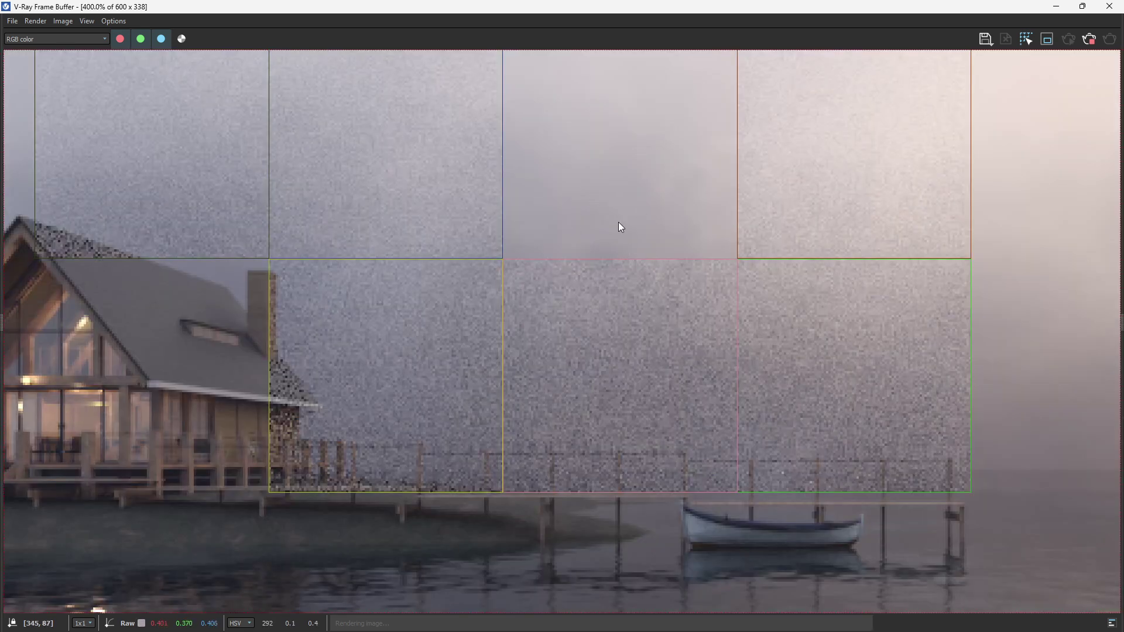
scroll(622, 224, "down", 1)
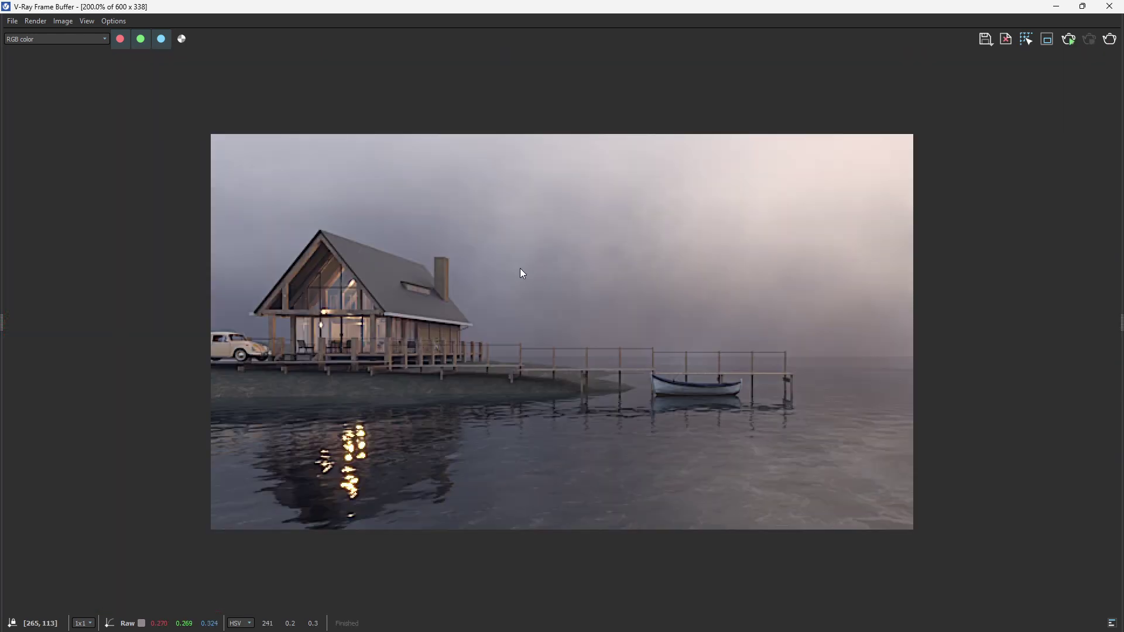
left_click(1109, 5)
Filter the tags by "veget" and make the hidden vegetation tag visible.
left_click(387, 174)
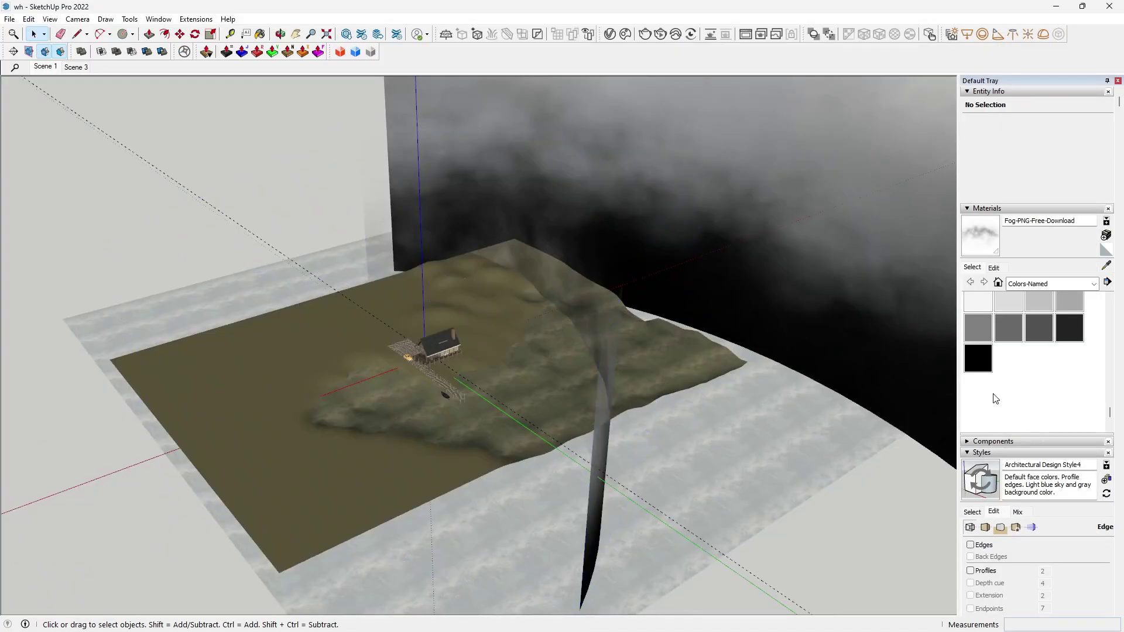
left_click(973, 454)
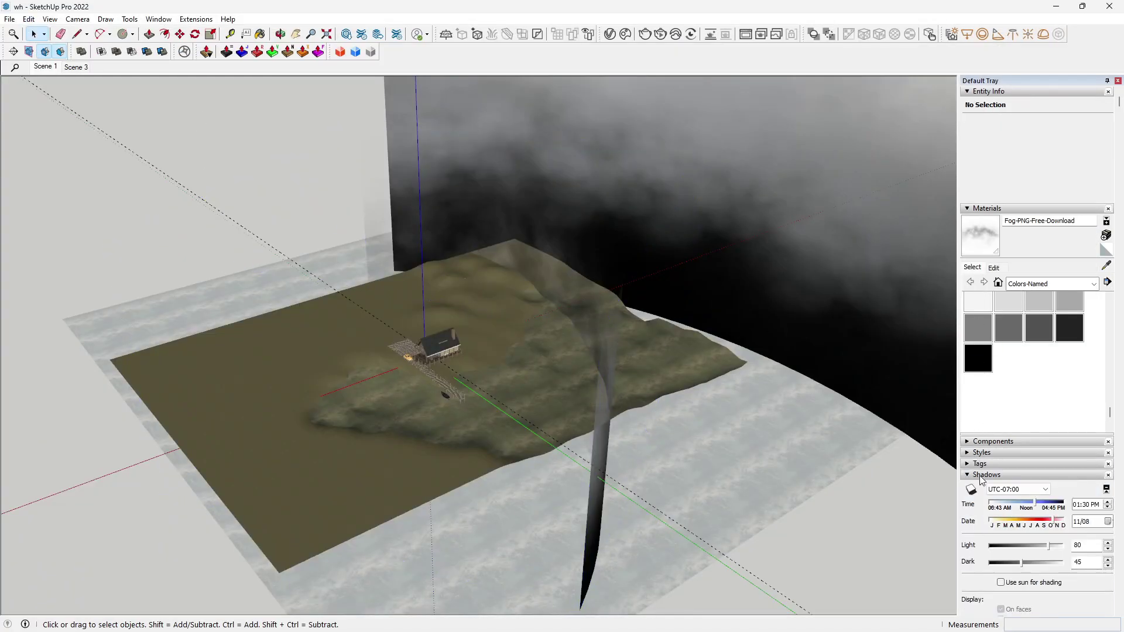
left_click(982, 479)
left_click(983, 464)
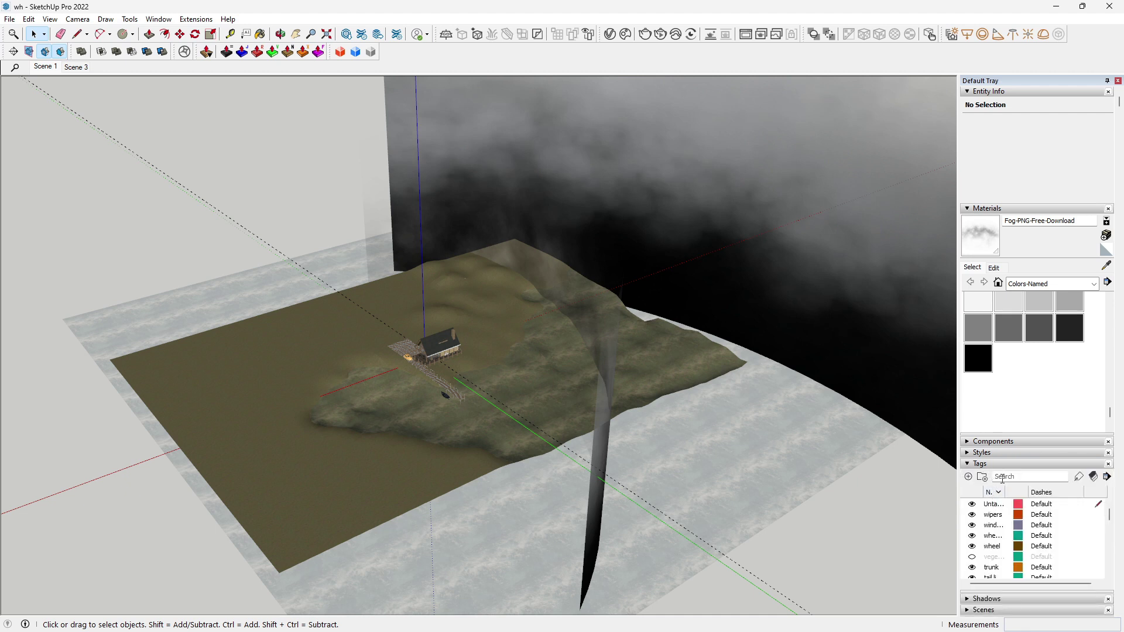
left_click(1003, 477)
type("veget")
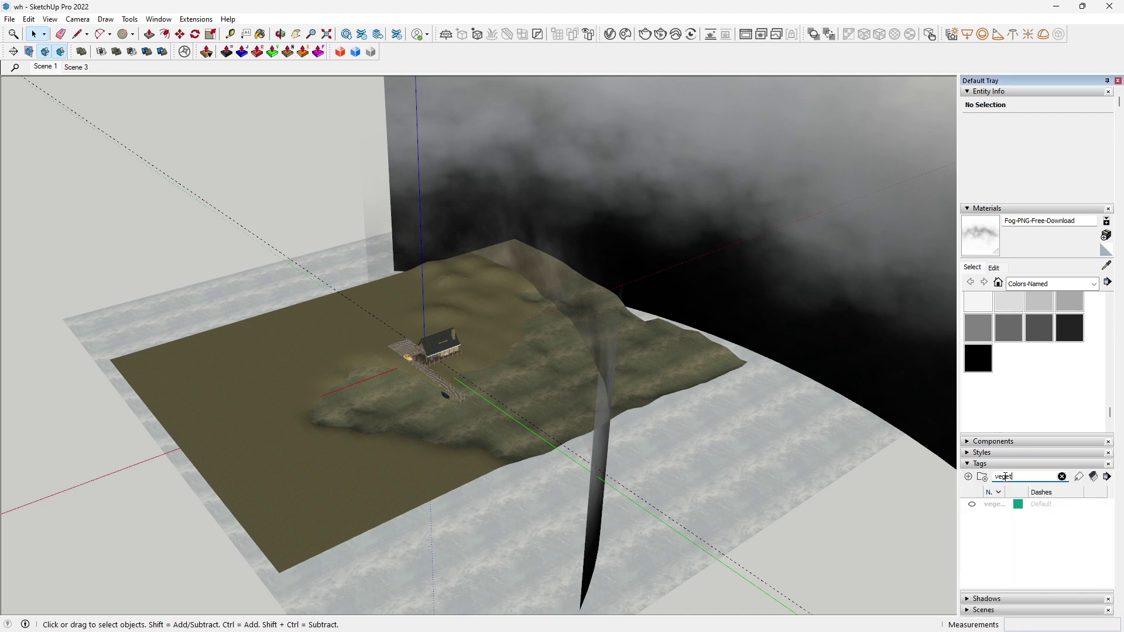
left_click(973, 504)
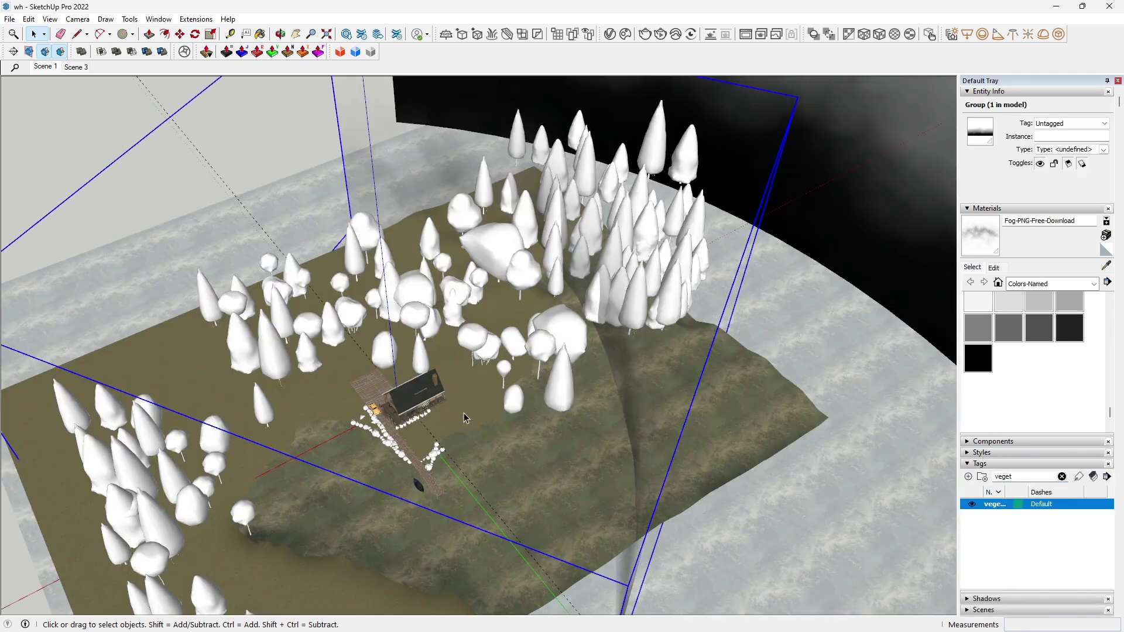
Open the tree group for editing and locate the trees standing beyond the curved fog walls.
scroll(465, 413, "down", 2)
middle_click_drag(546, 359, 410, 462)
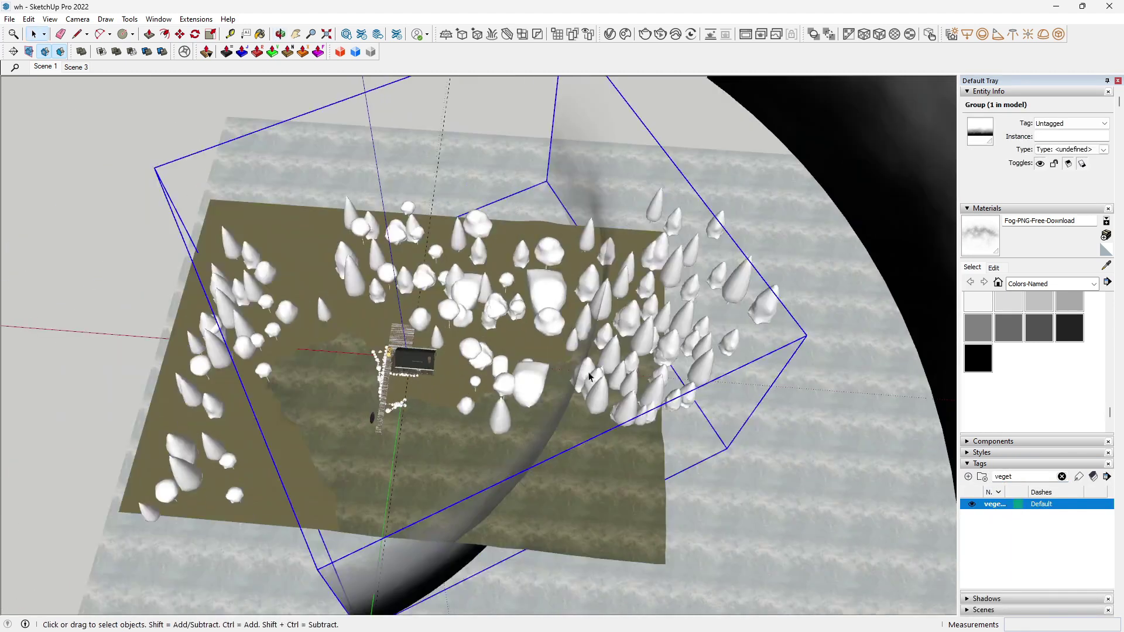
scroll(589, 376, "up", 3)
left_click(557, 440)
double_click(559, 435)
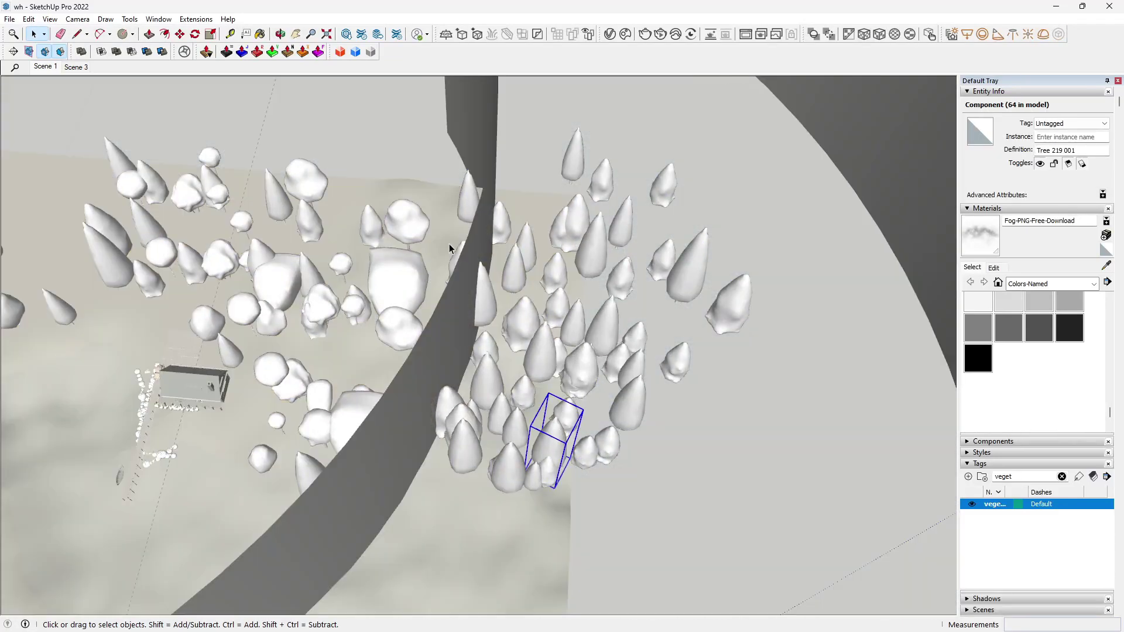
middle_click_drag(452, 241, 431, 176)
left_click_drag(430, 174, 778, 446)
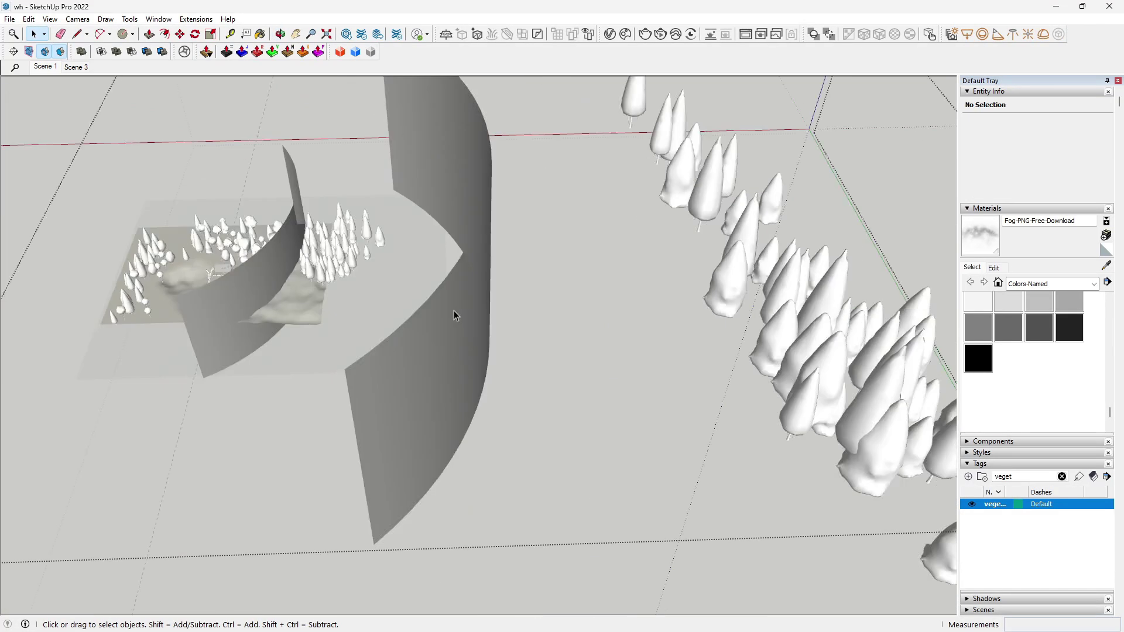
Select the cluster of trees beyond the larger curved fog wall and reposition it as one set.
scroll(454, 316, "down", 5)
left_click_drag(503, 138, 758, 506)
key("m")
left_click(523, 422)
middle_click_drag(494, 394, 546, 427)
left_click(526, 258)
Lower a single Tree 219 001 in the distant cluster along the blue axis and check it against its neighbours.
key("space")
left_click(464, 157)
key("m")
left_click(607, 229)
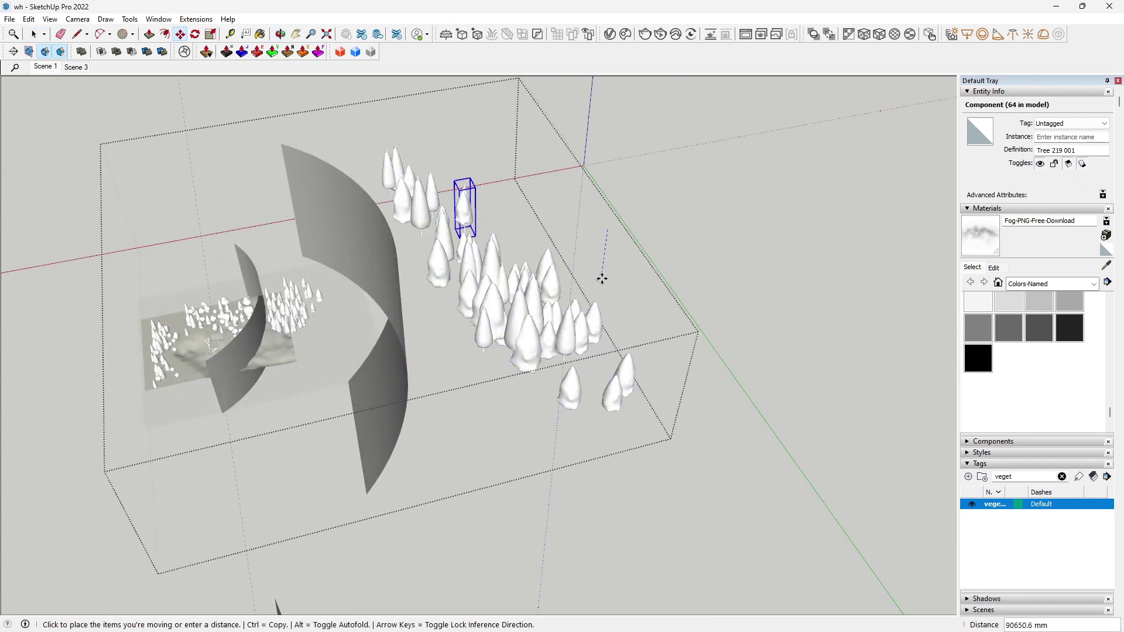
left_click(587, 271)
key("space")
middle_click_drag(596, 417, 492, 281)
middle_click_drag(661, 403, 612, 359)
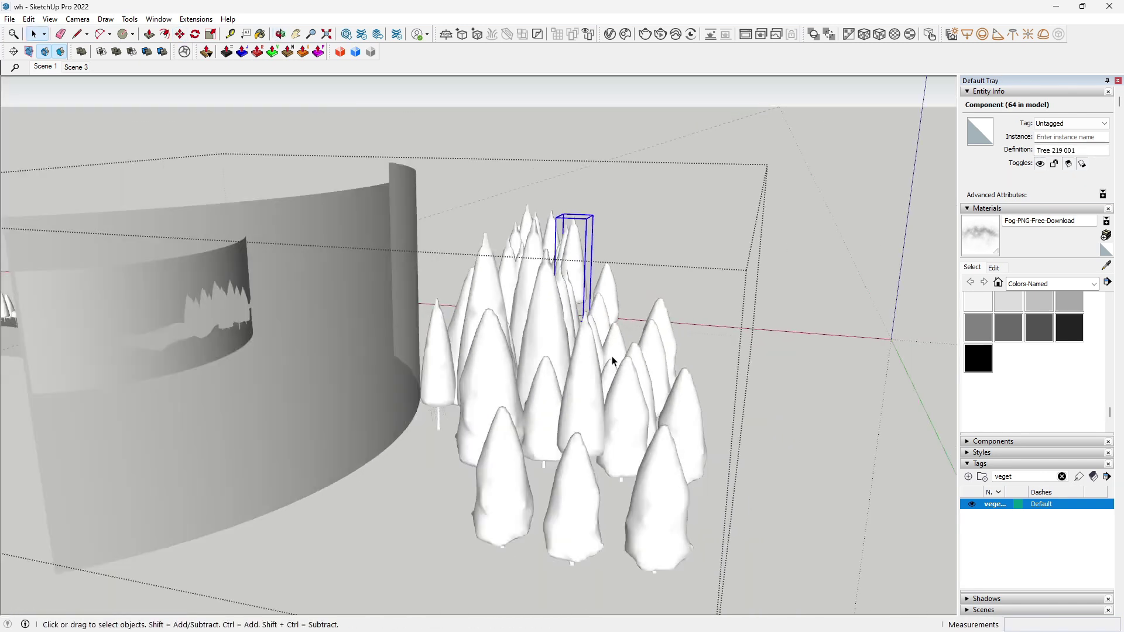
Close the tree group, check the trees around the cabin, and restore the Scene 1 view.
middle_click_drag(363, 351, 562, 431)
scroll(562, 431, "up", 1)
key("Escape")
scroll(646, 319, "up", 5)
middle_click_drag(579, 319, 351, 252)
scroll(321, 324, "up", 3)
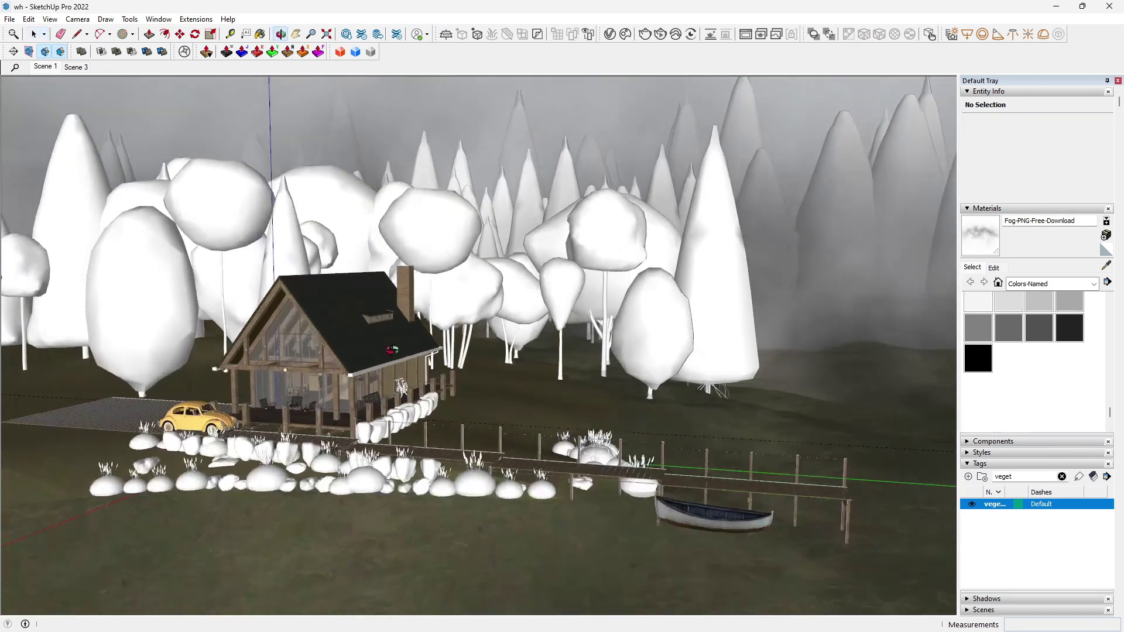
left_click(51, 67)
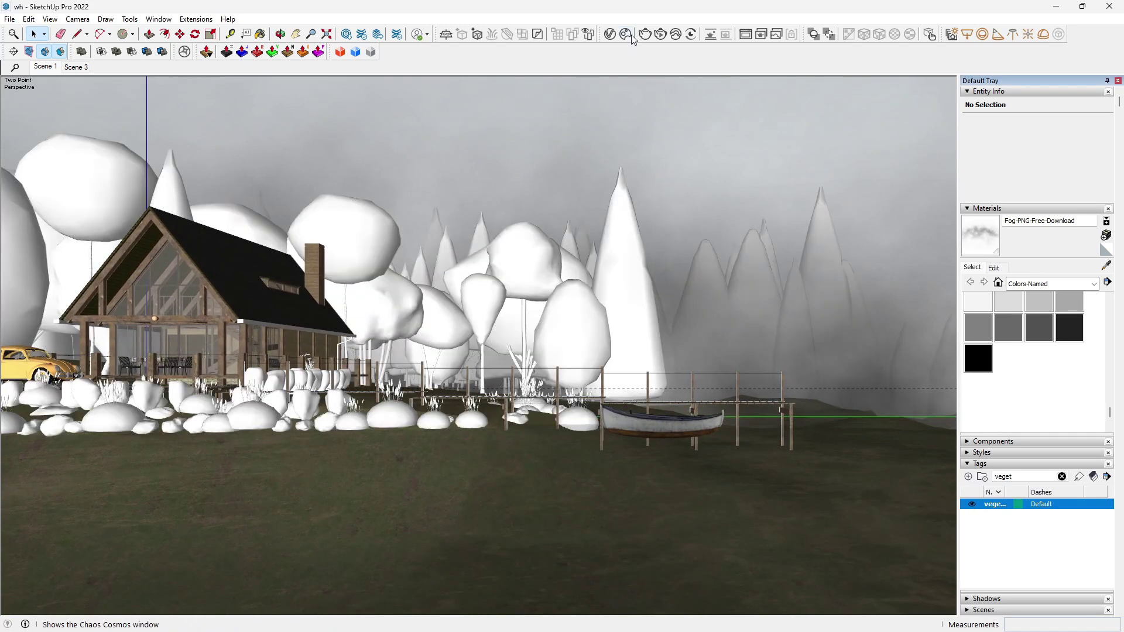
Render the Scene 1 view with the vegetation and inspect the misty trees, cabin and water reflections.
left_click(646, 34)
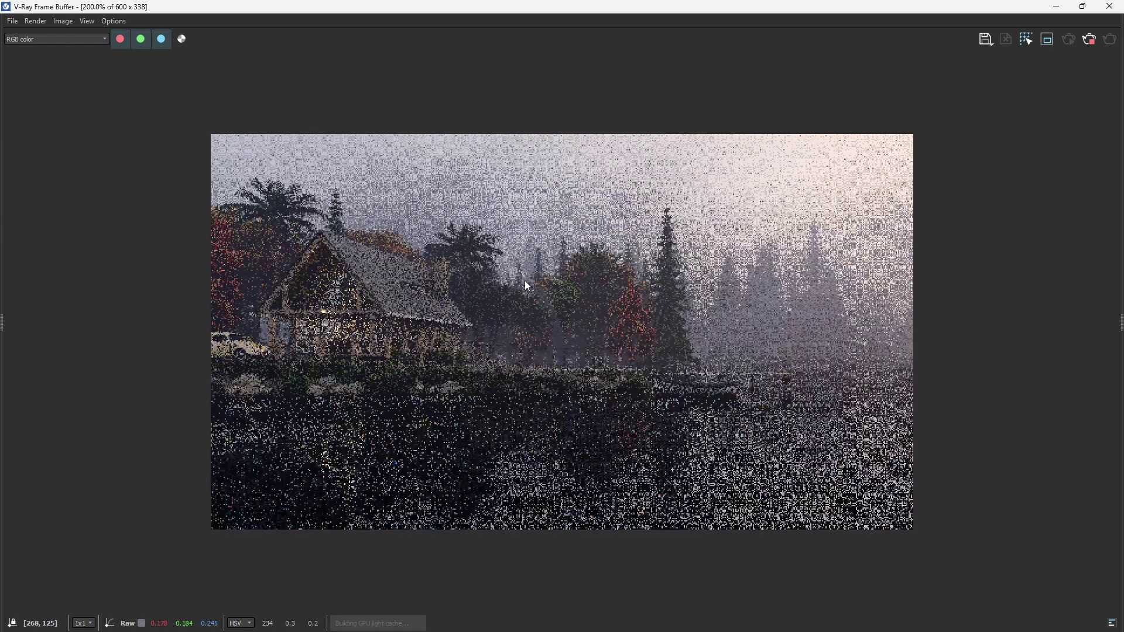
scroll(524, 280, "down", 1)
scroll(483, 321, "up", 1)
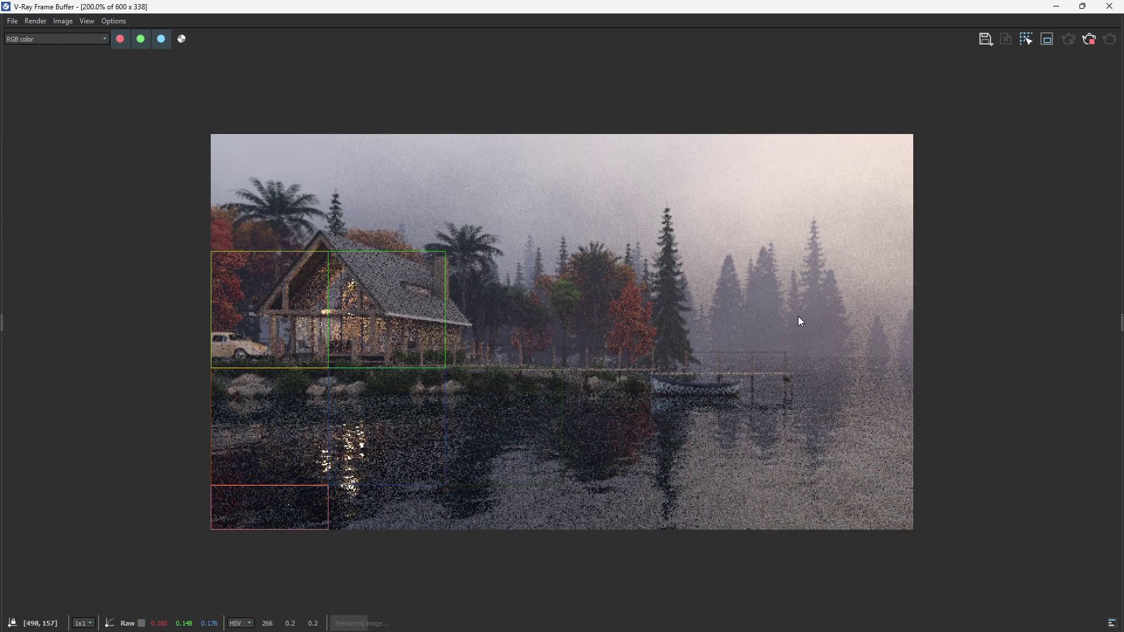
scroll(837, 295, "up", 1)
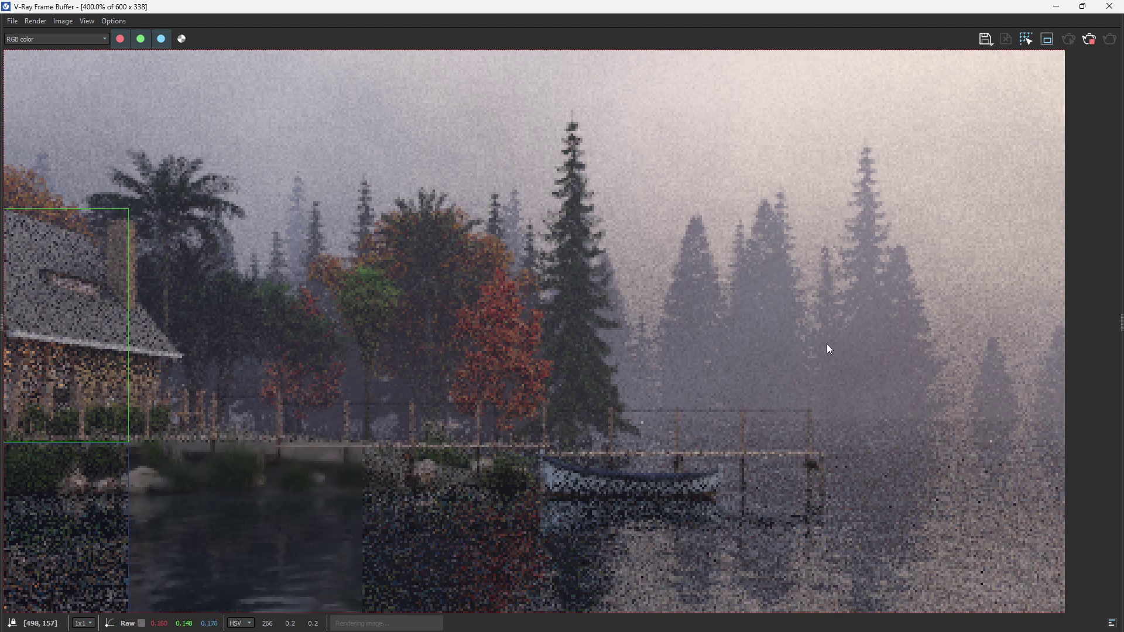
scroll(731, 342, "down", 1)
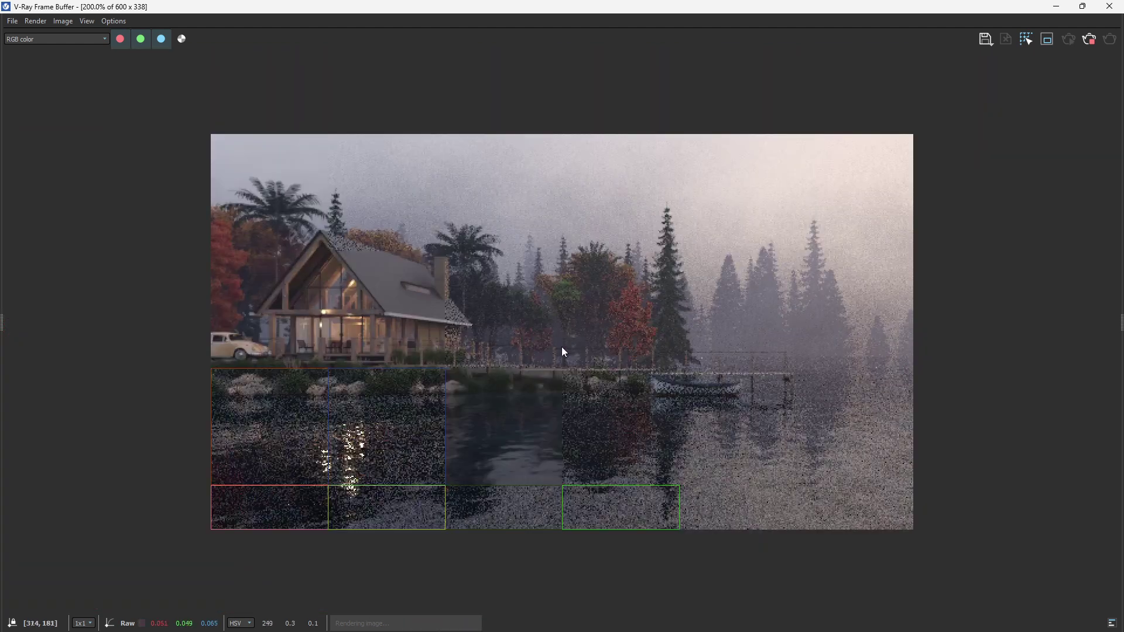
scroll(517, 291, "up", 1)
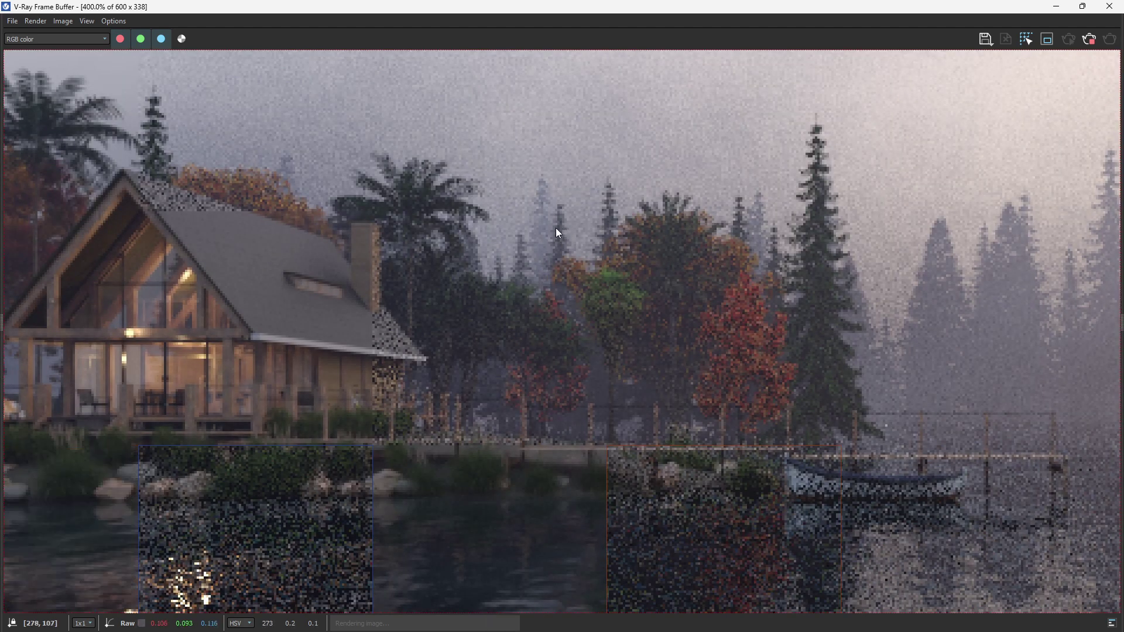
scroll(556, 227, "down", 1)
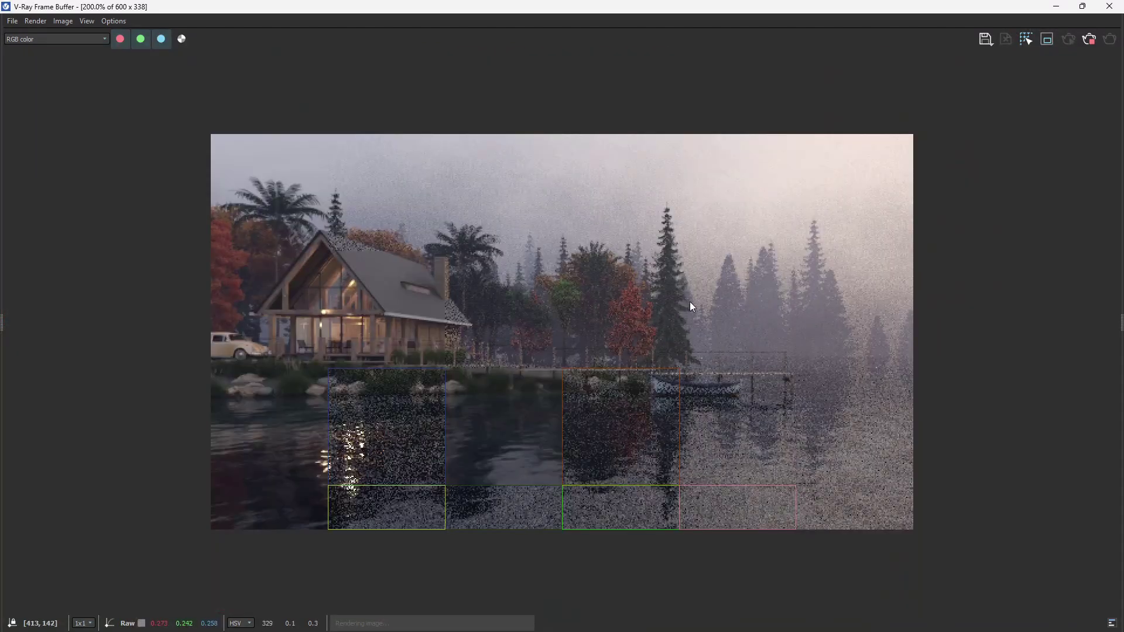
scroll(750, 295, "up", 1)
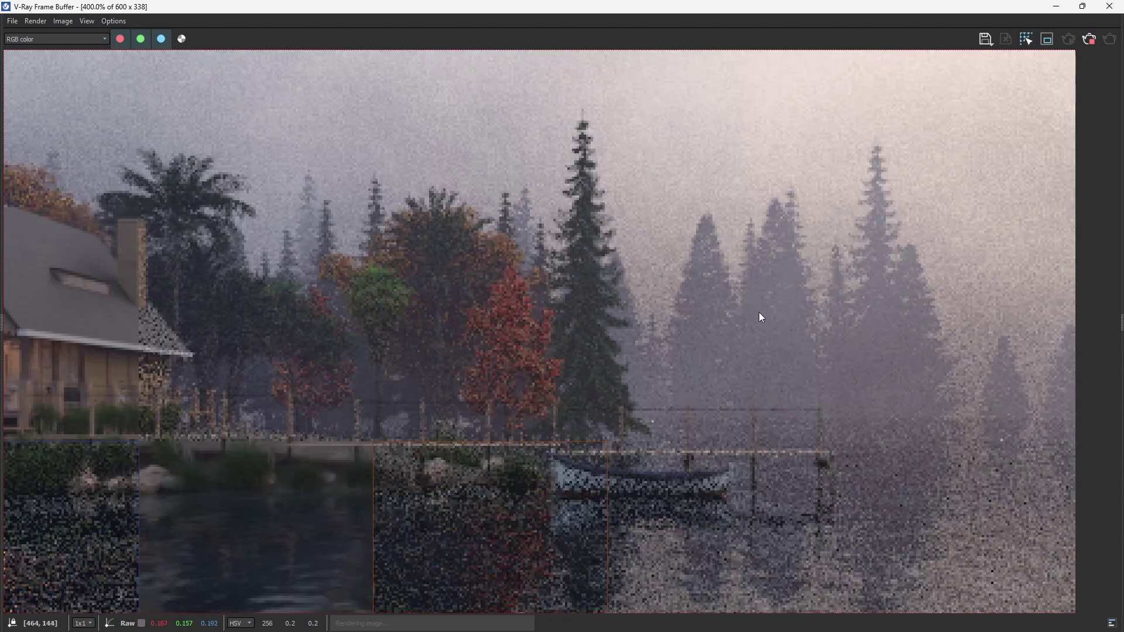
scroll(758, 312, "down", 1)
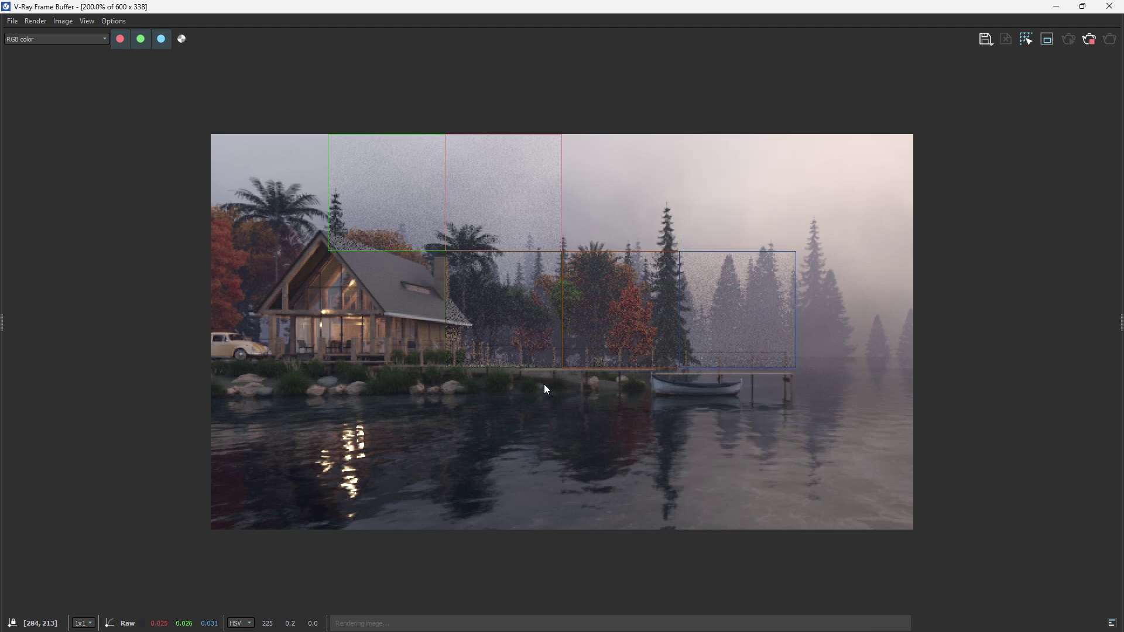
left_click(1109, 6)
Enable the Reflection override in the V-Ray environment settings and assign it a texture.
left_click(609, 36)
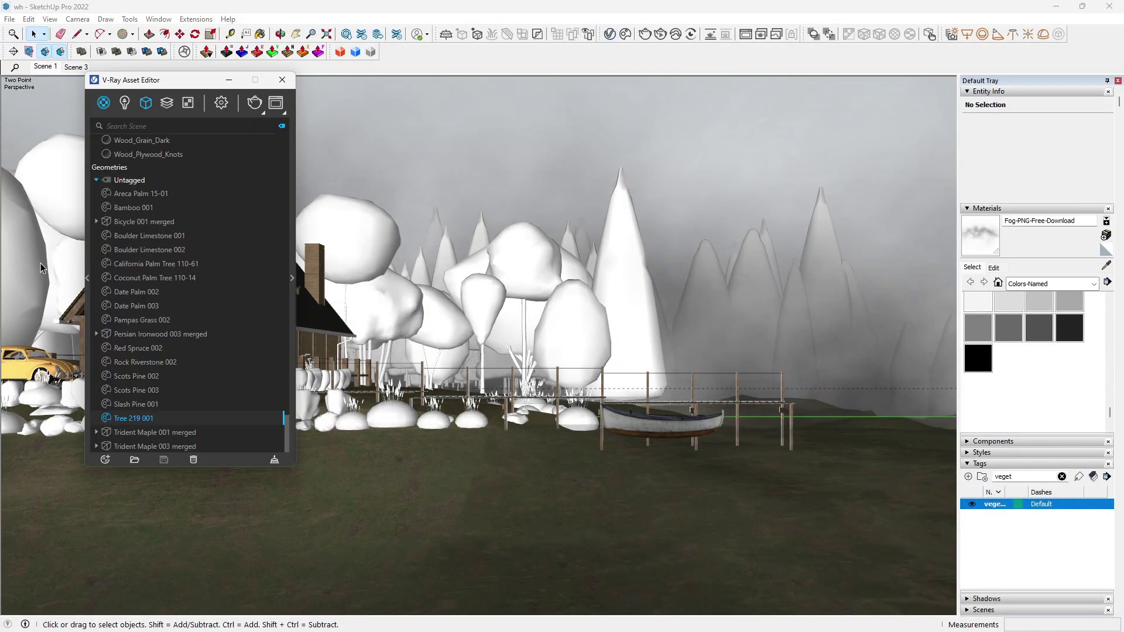
left_click(221, 103)
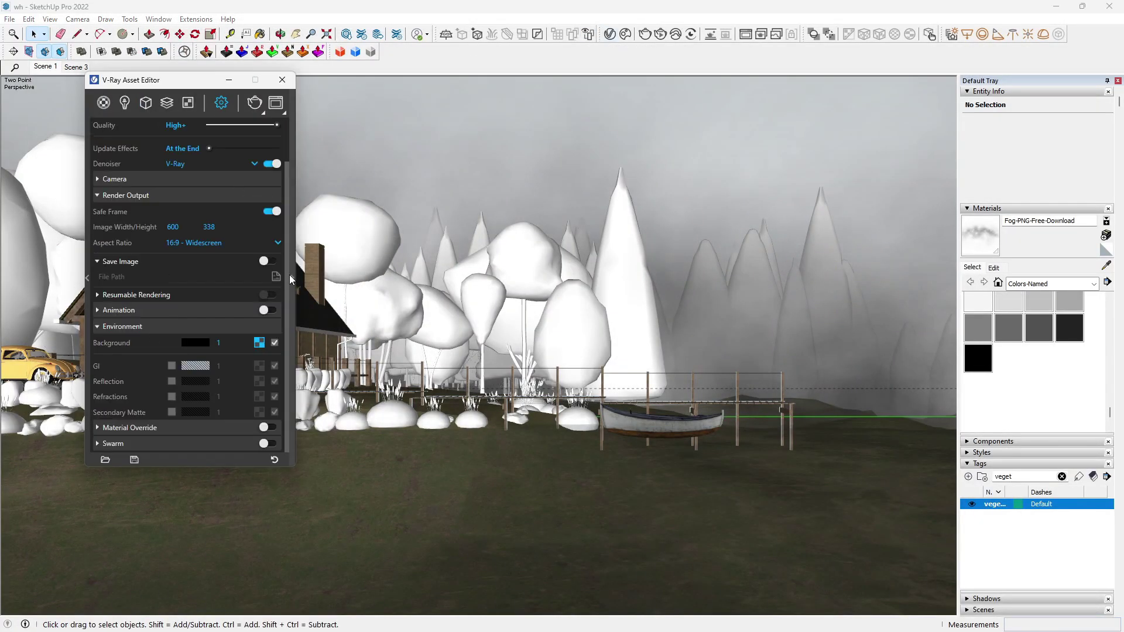
left_click(172, 381)
left_click(262, 384)
left_click(237, 406)
Set the V-Ray denoiser preset to Mild in the render parameters.
left_click(291, 278)
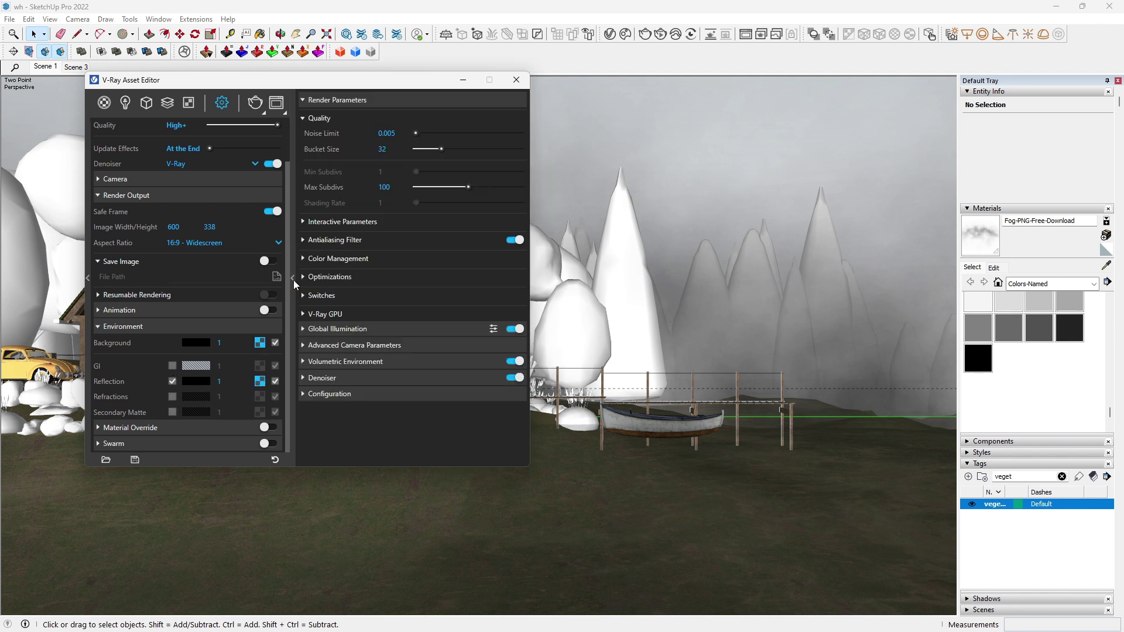
left_click(354, 378)
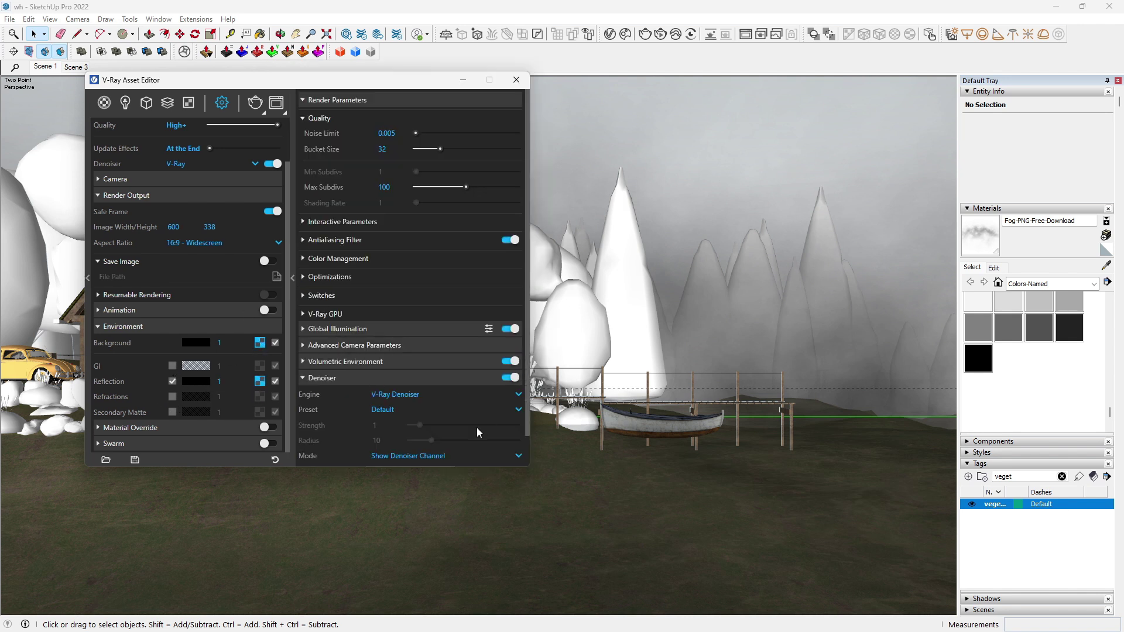
left_click(519, 394)
left_click(439, 410)
left_click(510, 413)
left_click(379, 348)
Set the render output width to 1200, collapse the output settings, and close the V-Ray Asset Editor.
left_click(173, 227)
type("1200")
key("Return")
left_click(107, 262)
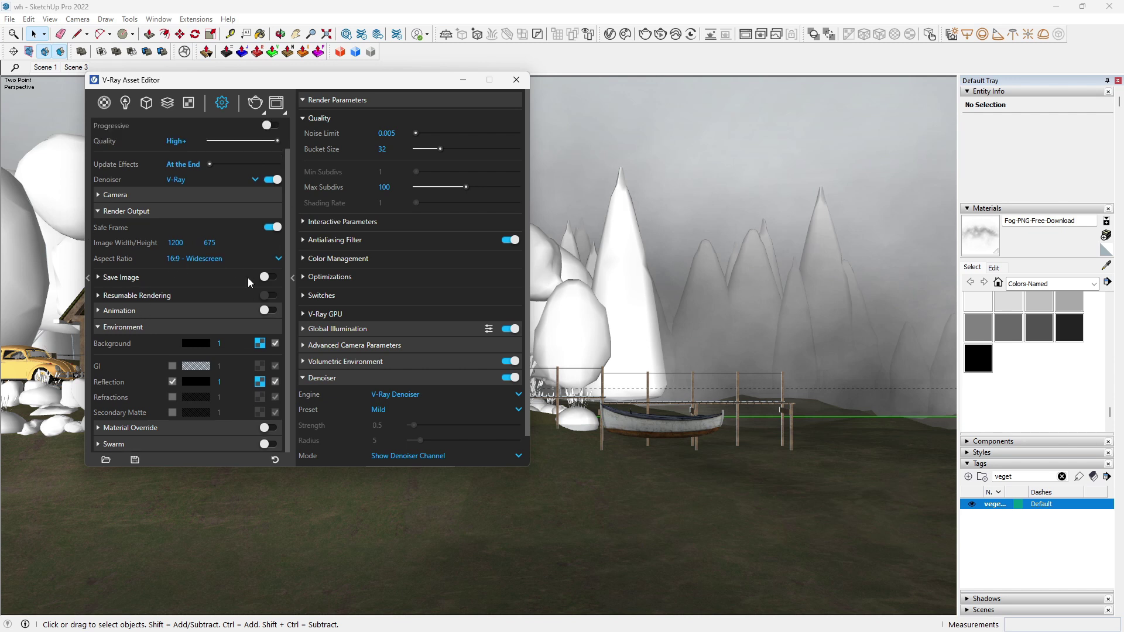
left_click(219, 212)
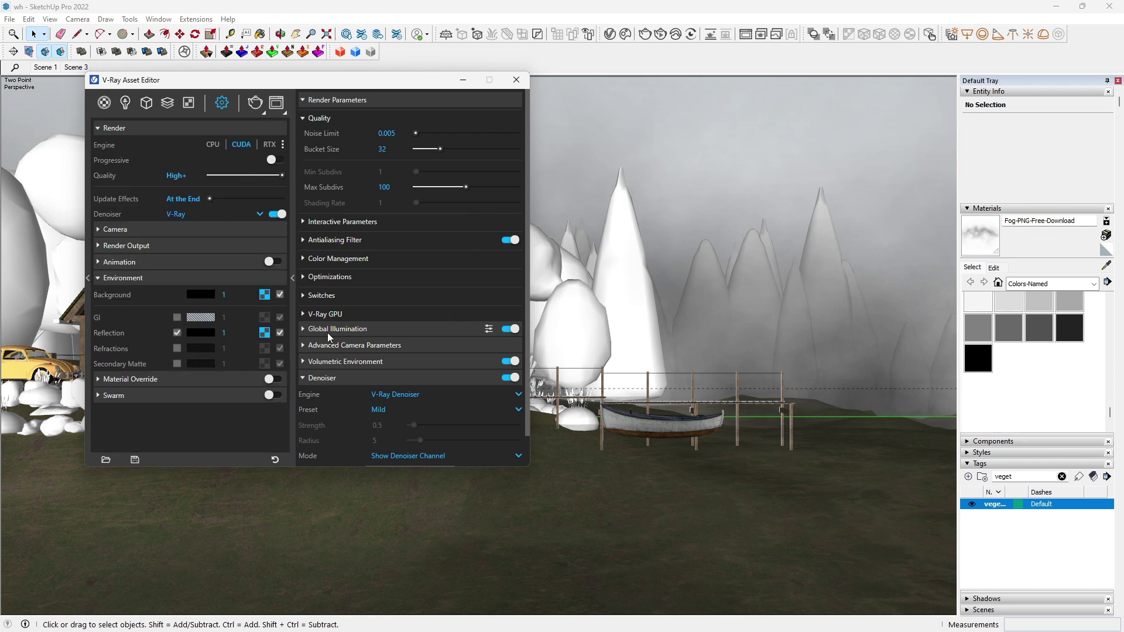
left_click(516, 79)
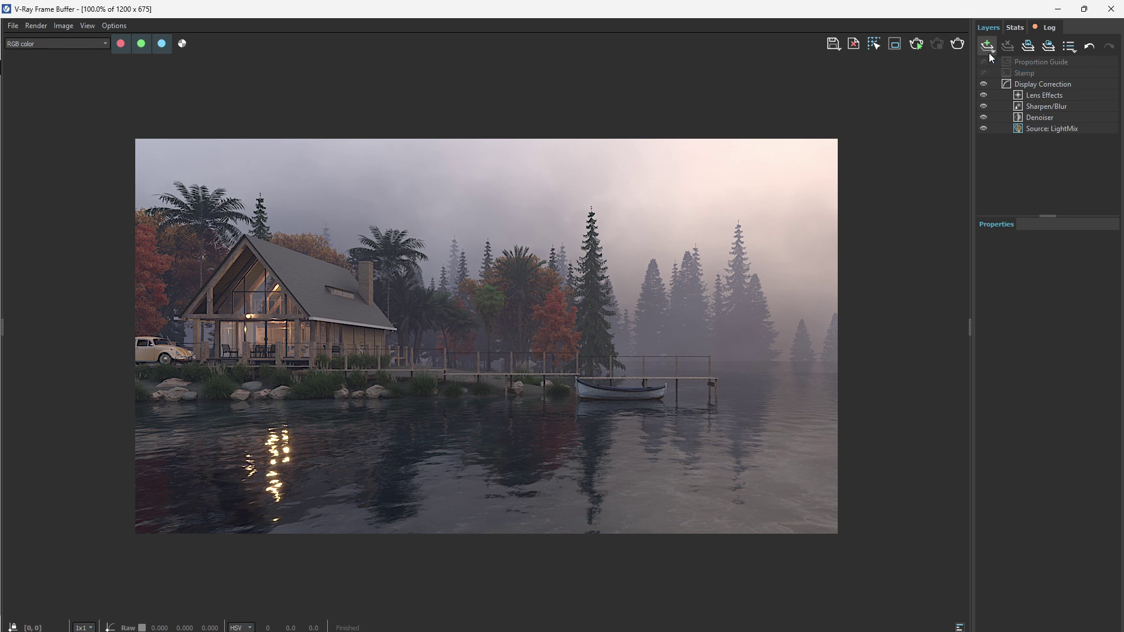
Add a Filmic tonemap correction layer to the finished render and switch it off to compare the image.
left_click(989, 51)
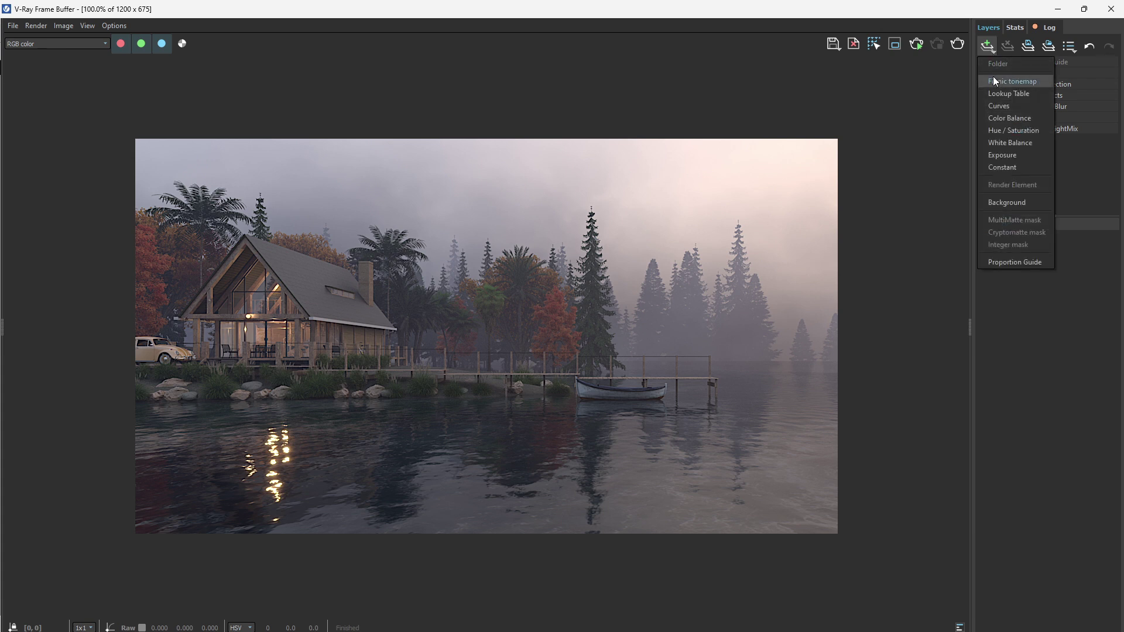
left_click(1010, 82)
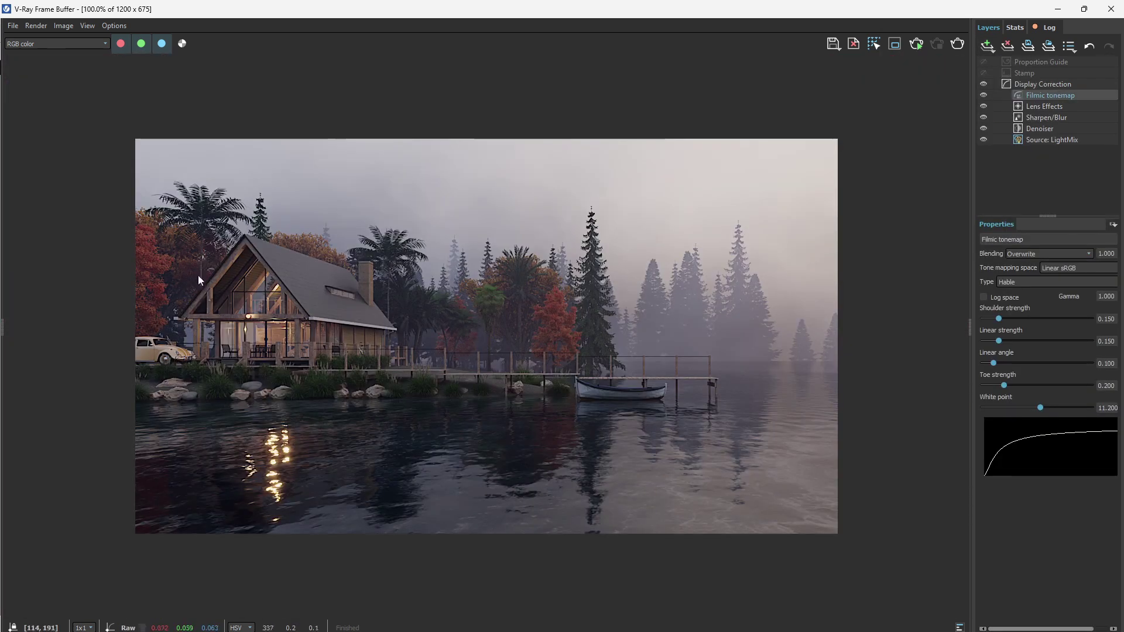
left_click(983, 96)
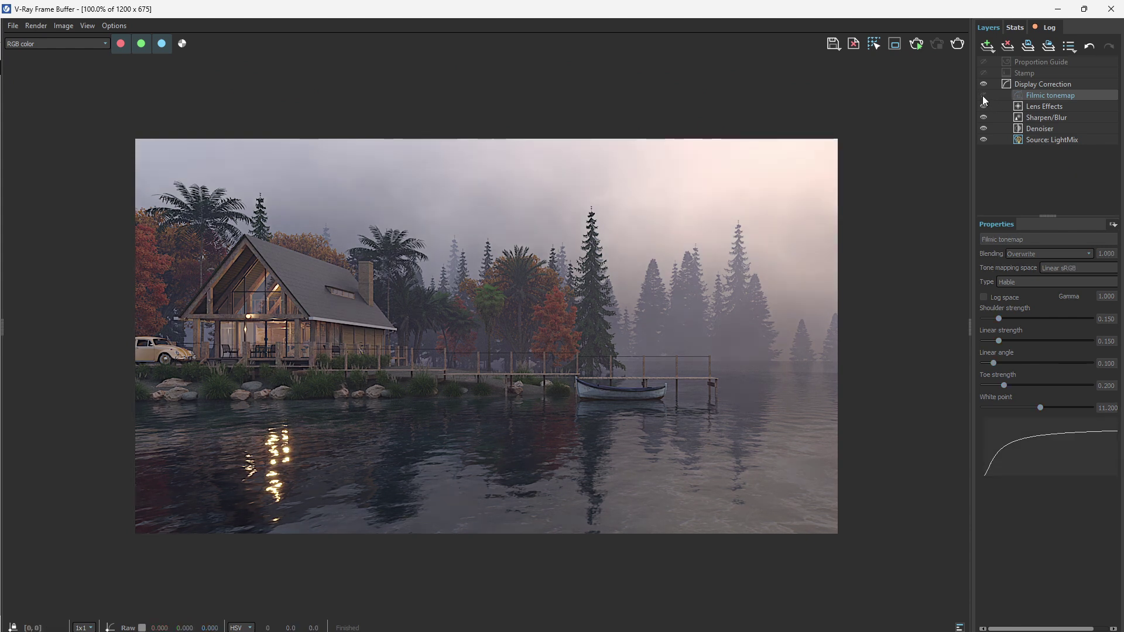
Switch the Filmic tonemap layer back on and set its blending amount to 0.500.
left_click(982, 96)
scroll(543, 365, "up", 1)
scroll(543, 365, "down", 1)
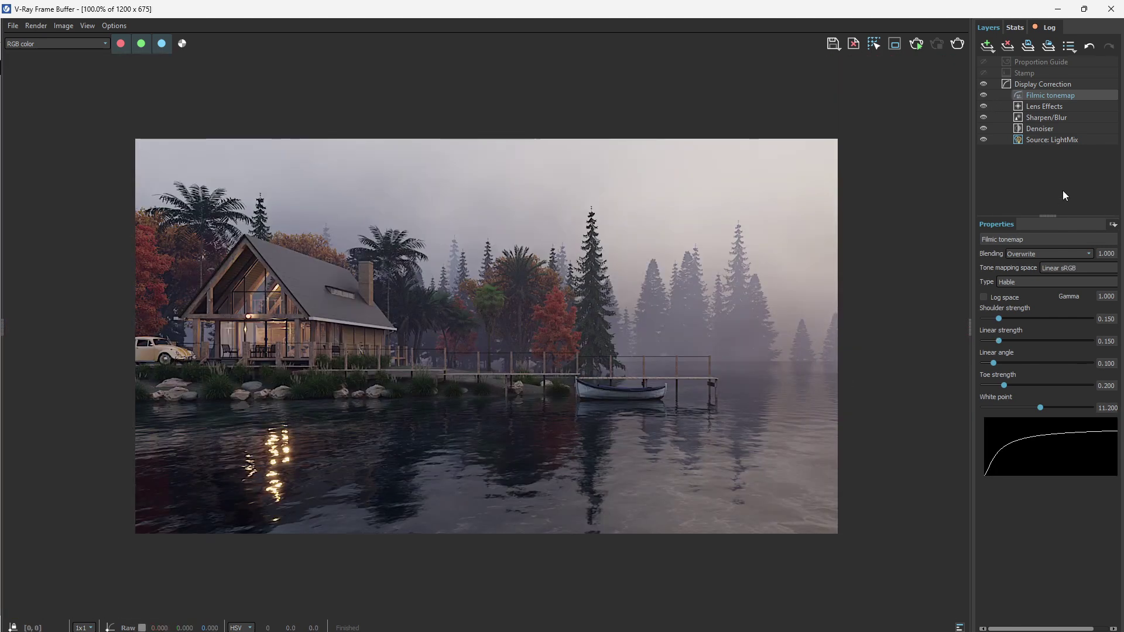
left_click_drag(970, 255, 921, 256)
left_click_drag(1113, 258, 1105, 320)
left_click_drag(1097, 254, 1088, 254)
key("BackSpace")
key("Return")
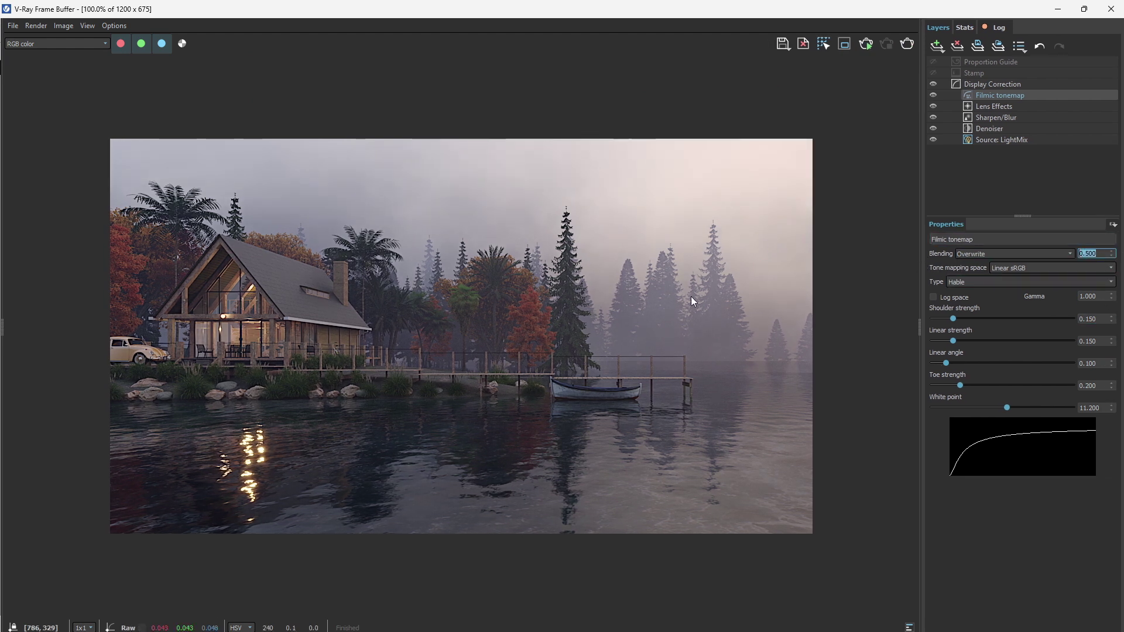
Add a Lookup Table correction layer, load a LUT file from the Corona lut folder, and set its blending amount to 0.350.
left_click(936, 47)
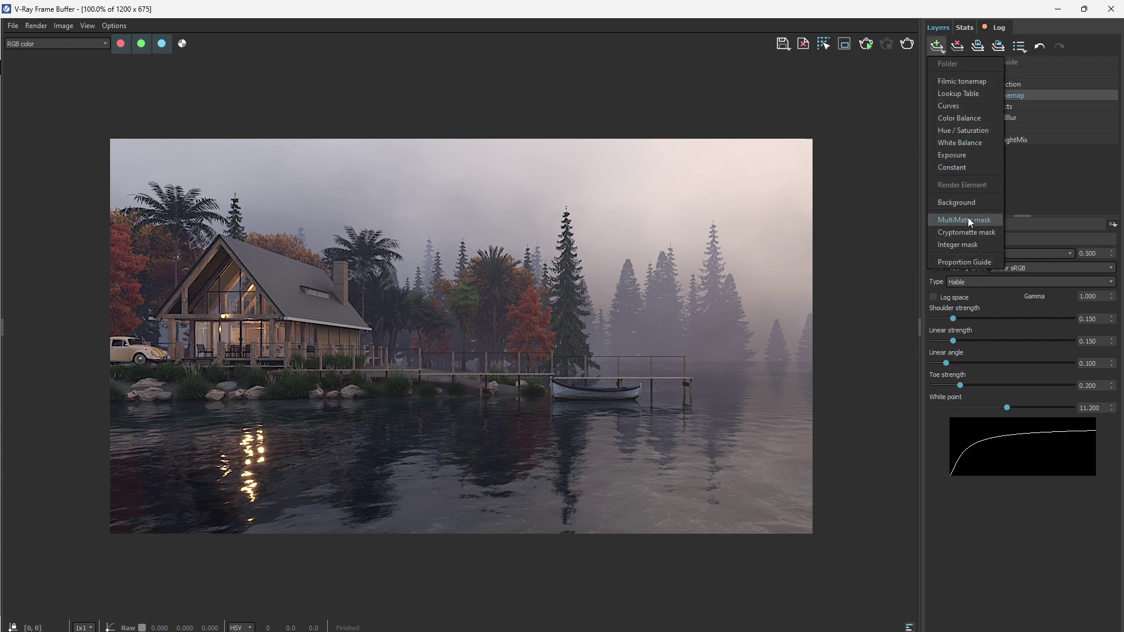
left_click(959, 94)
left_click(1089, 278)
scroll(143, 171, "down", 5)
left_click(163, 239)
left_click(463, 314)
left_click_drag(1110, 253, 1106, 337)
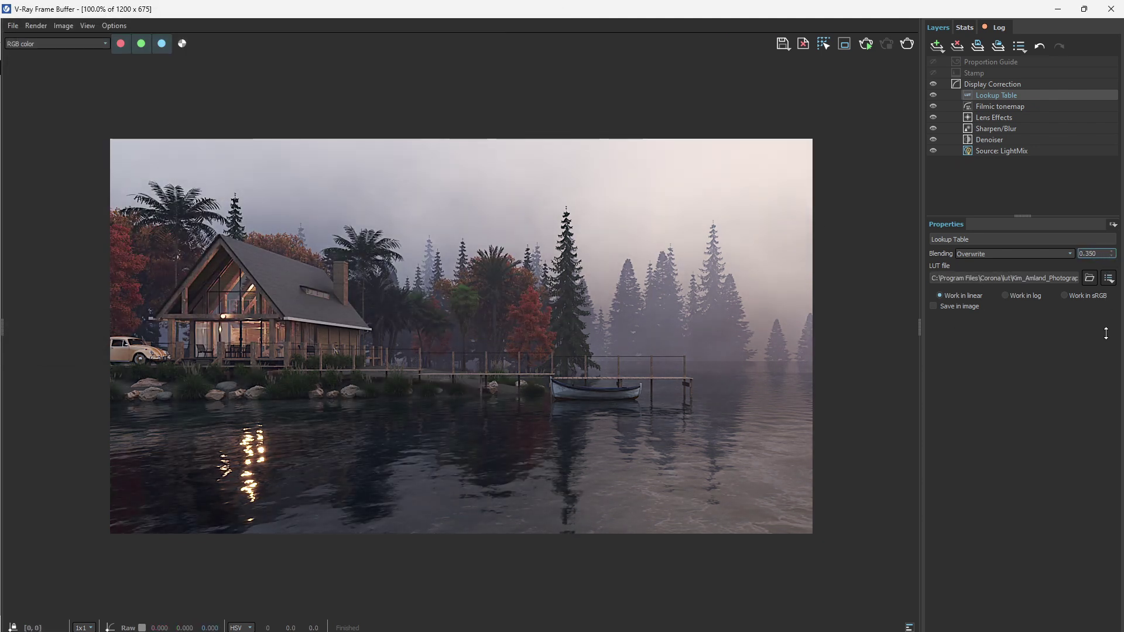
Set the Filmic tonemap layer's shoulder strength to about 0.366 and linear strength to about 0.189.
left_click(991, 107)
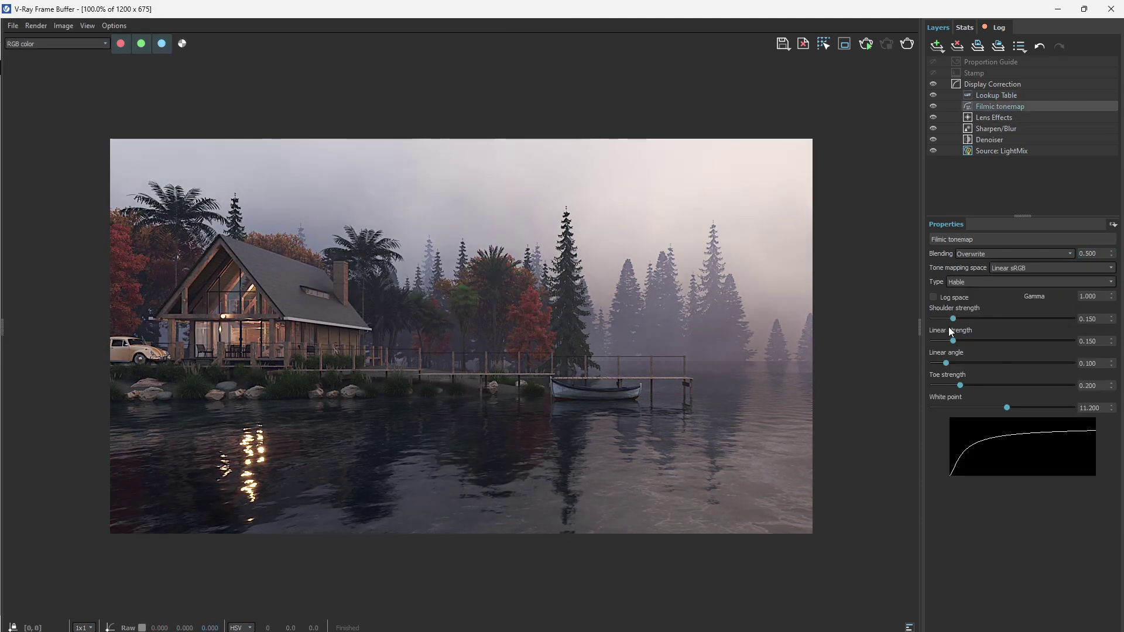
left_click_drag(952, 318, 957, 343)
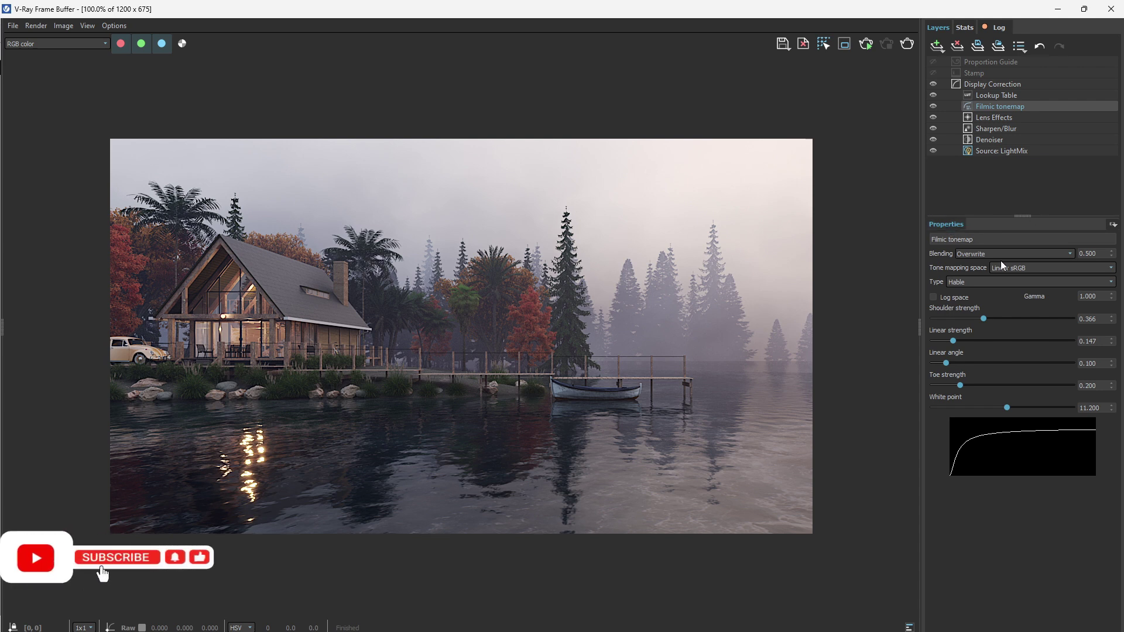
left_click_drag(953, 341, 958, 341)
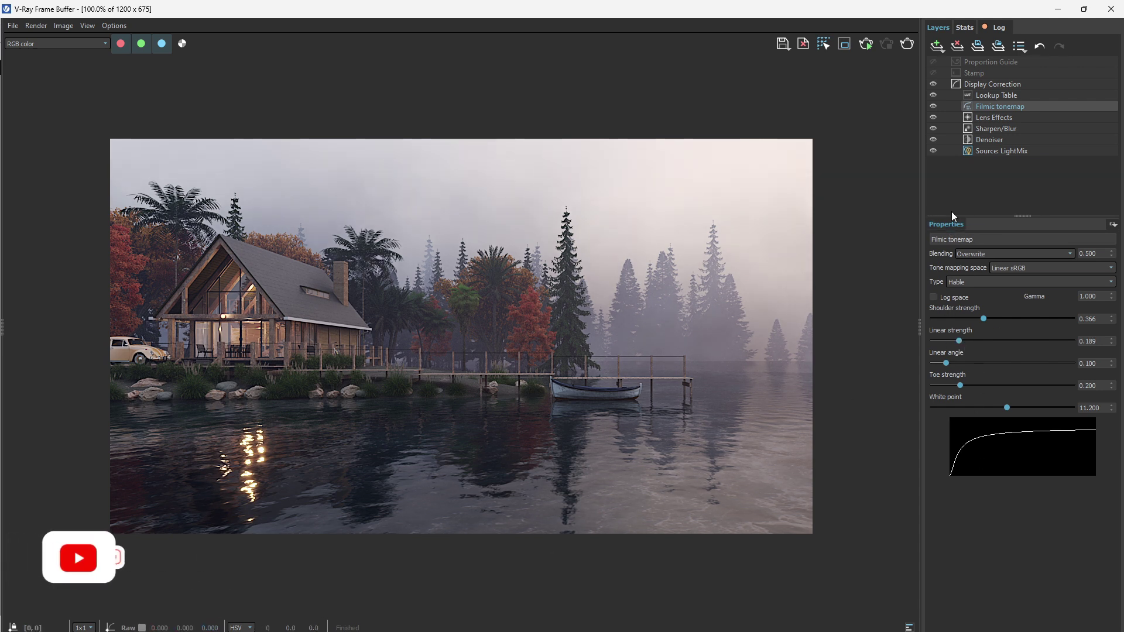
In the LightMix source, reduce the Omni Light intensity to 0.705 and tint its colour a warm light orange.
left_click(987, 152)
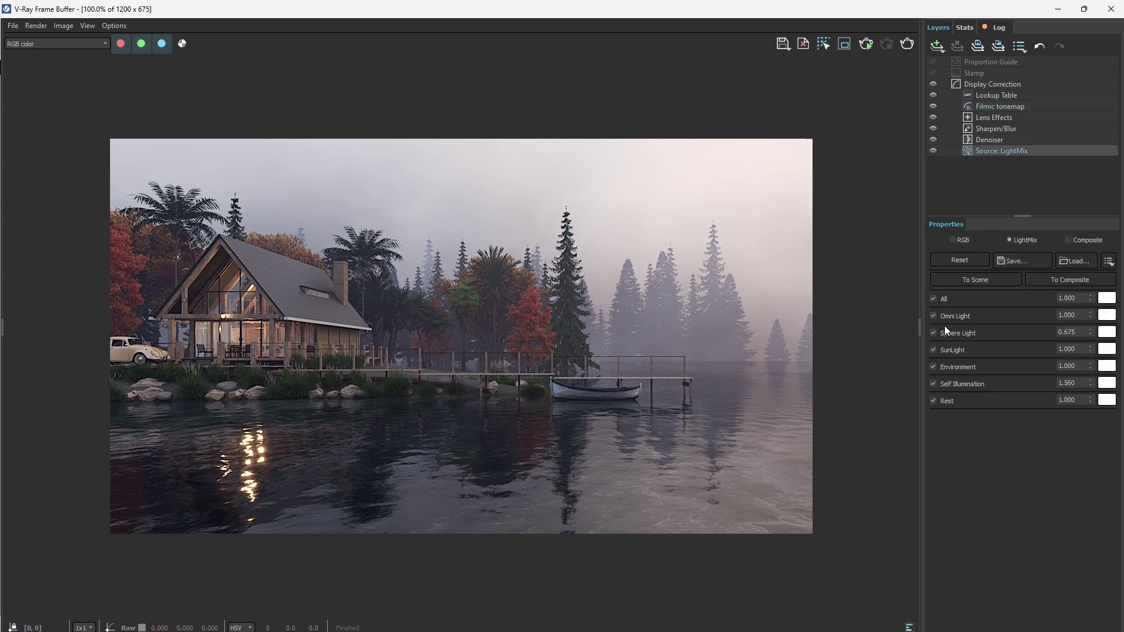
left_click(932, 314)
left_click(932, 316)
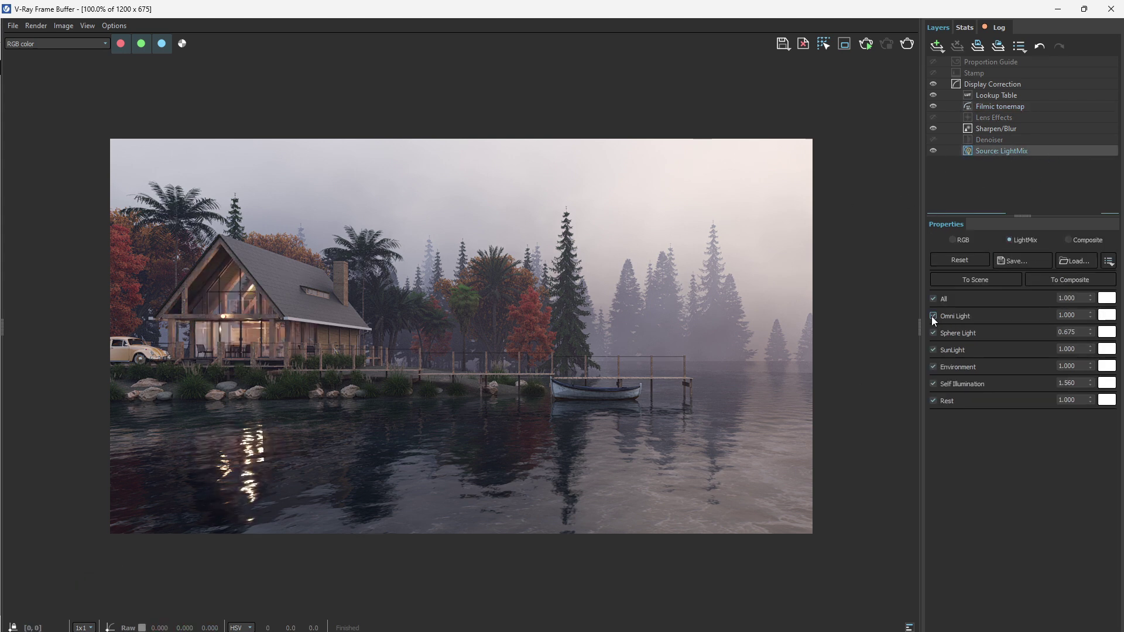
left_click_drag(1089, 317, 1098, 350)
left_click(1106, 314)
left_click_drag(1019, 458, 1030, 457)
left_click_drag(907, 386, 839, 322)
left_click(1036, 511)
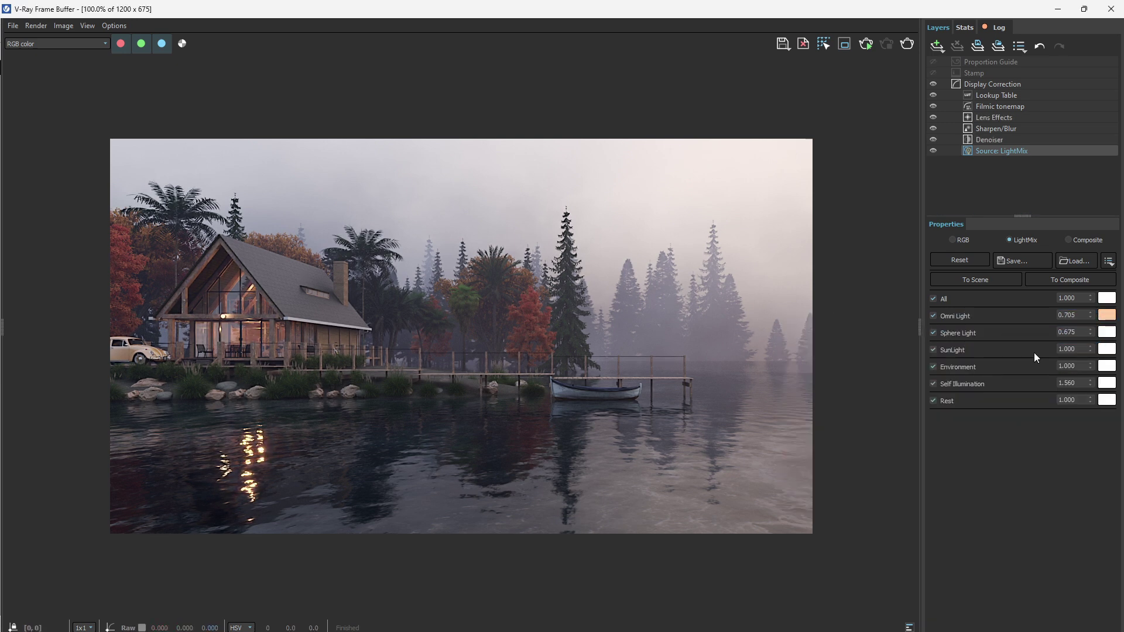
Toggle the SunLight, Environment and Rest contributions to compare their effect, and lower the Rest intensity to 0.990.
left_click(933, 350)
left_click(935, 367)
left_click(935, 367)
left_click(933, 400)
left_click(934, 400)
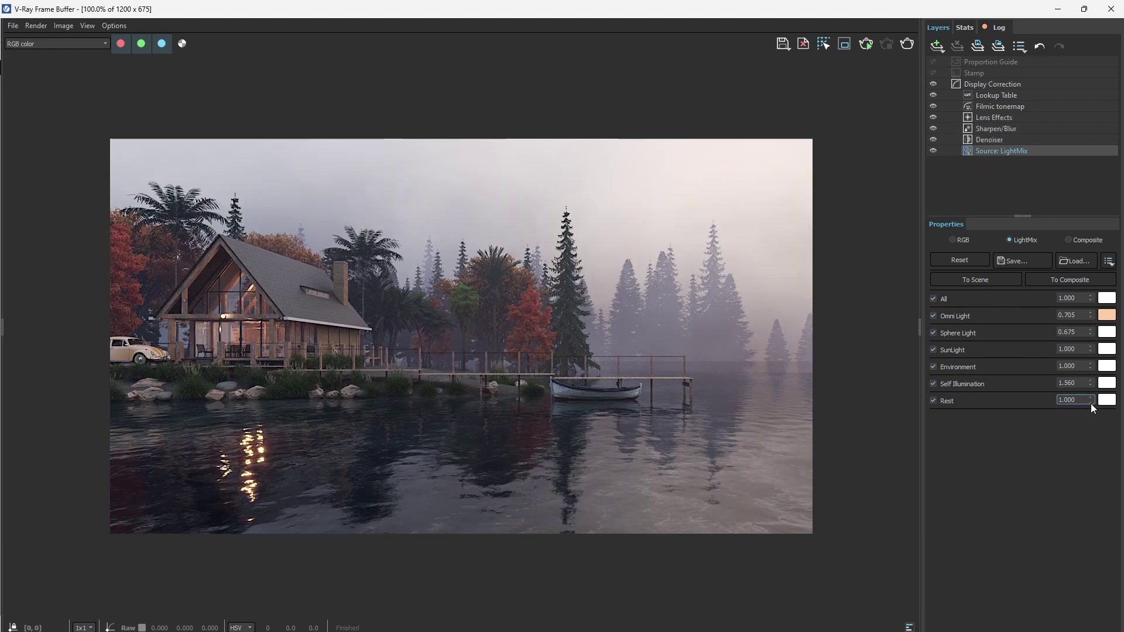
left_click_drag(1090, 400, 1082, 402)
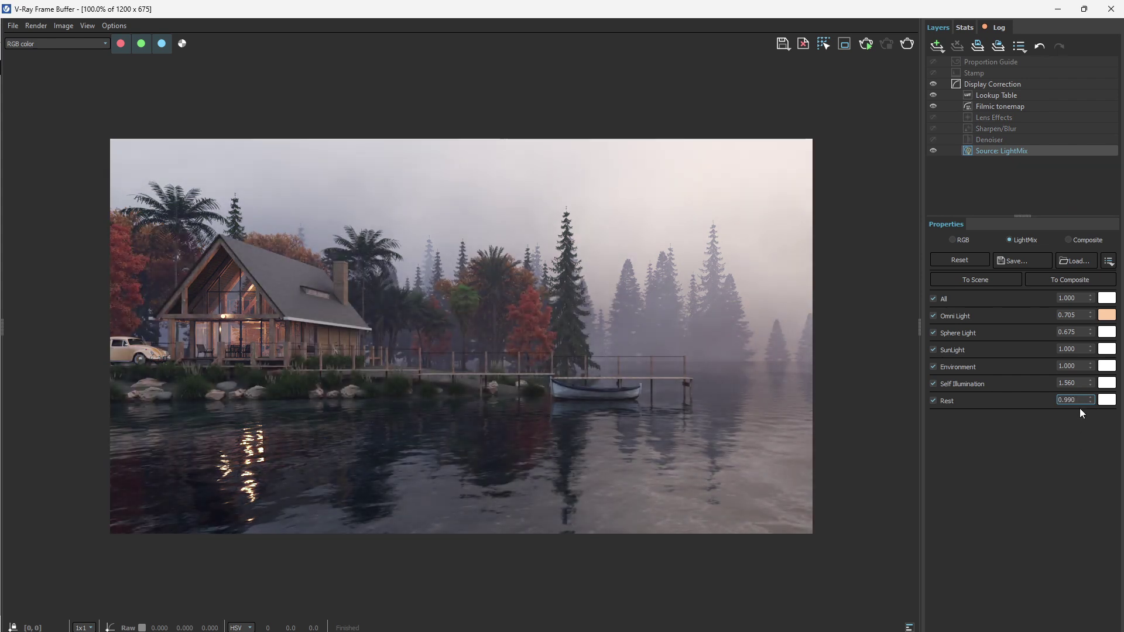